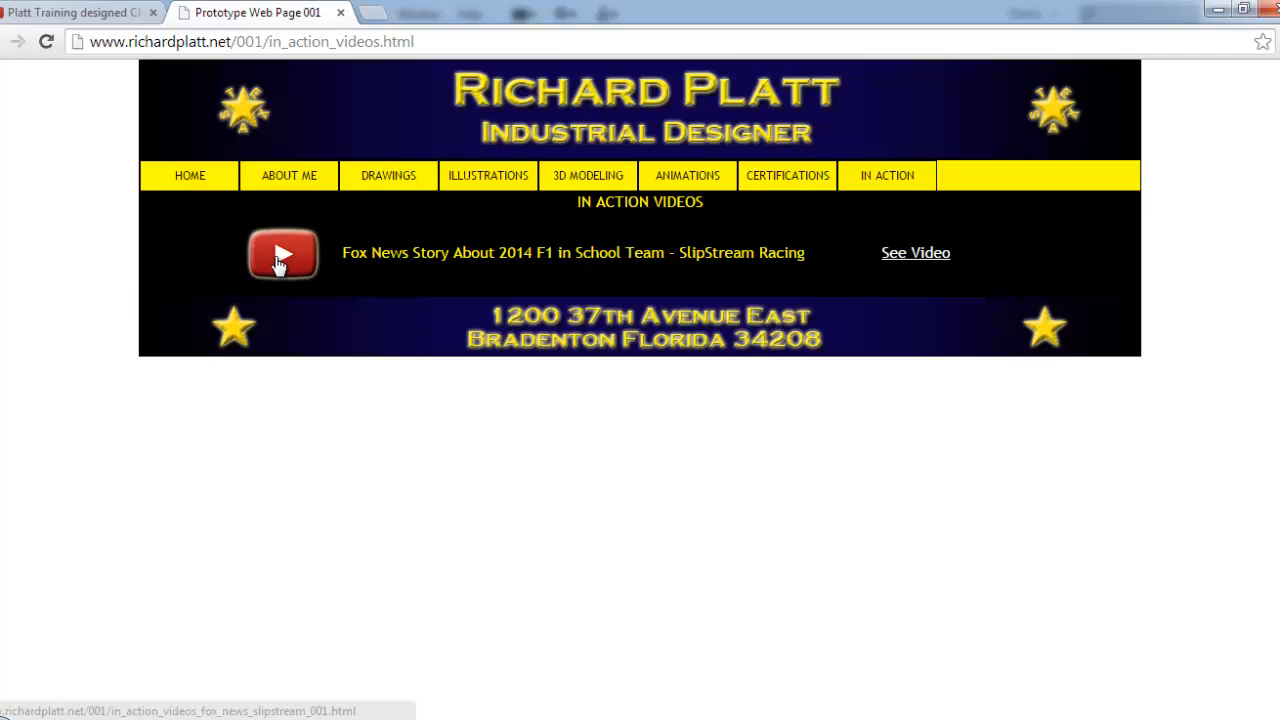
- Open the Fox News SlipStream Racing video page and look over its embedded video and description text
left_click(280, 258)
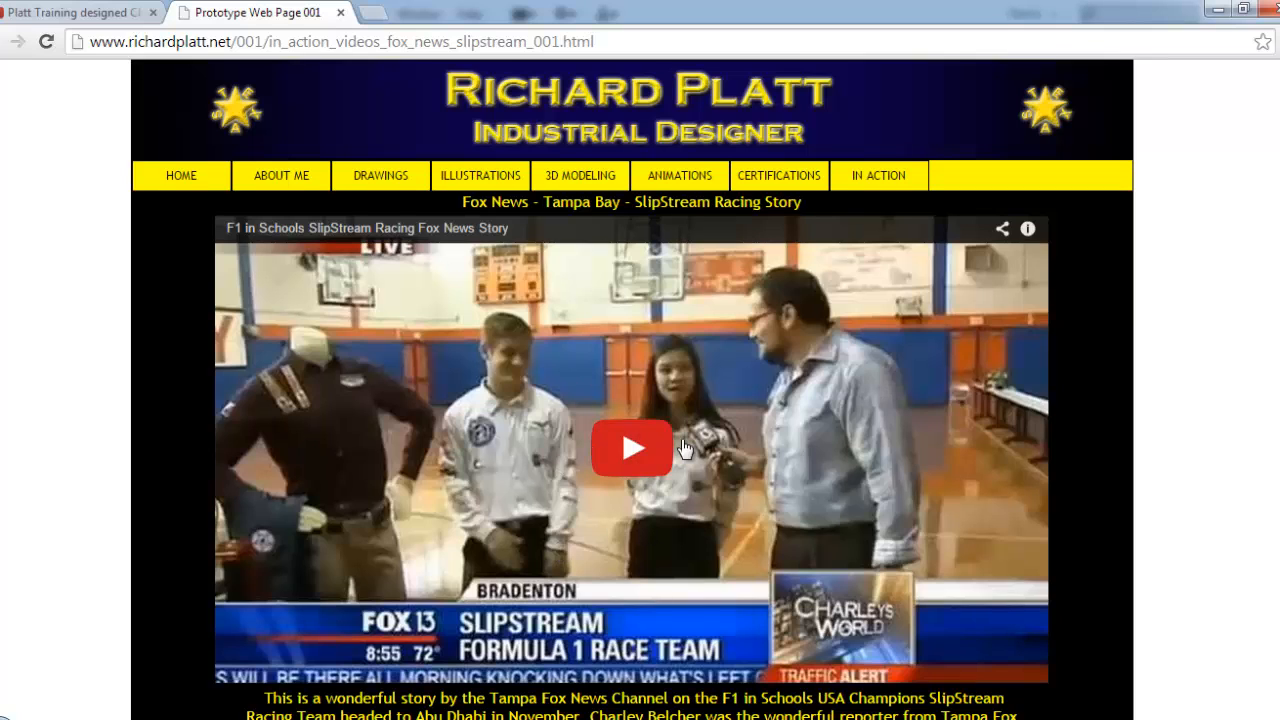
scroll(670, 450, "down", 2)
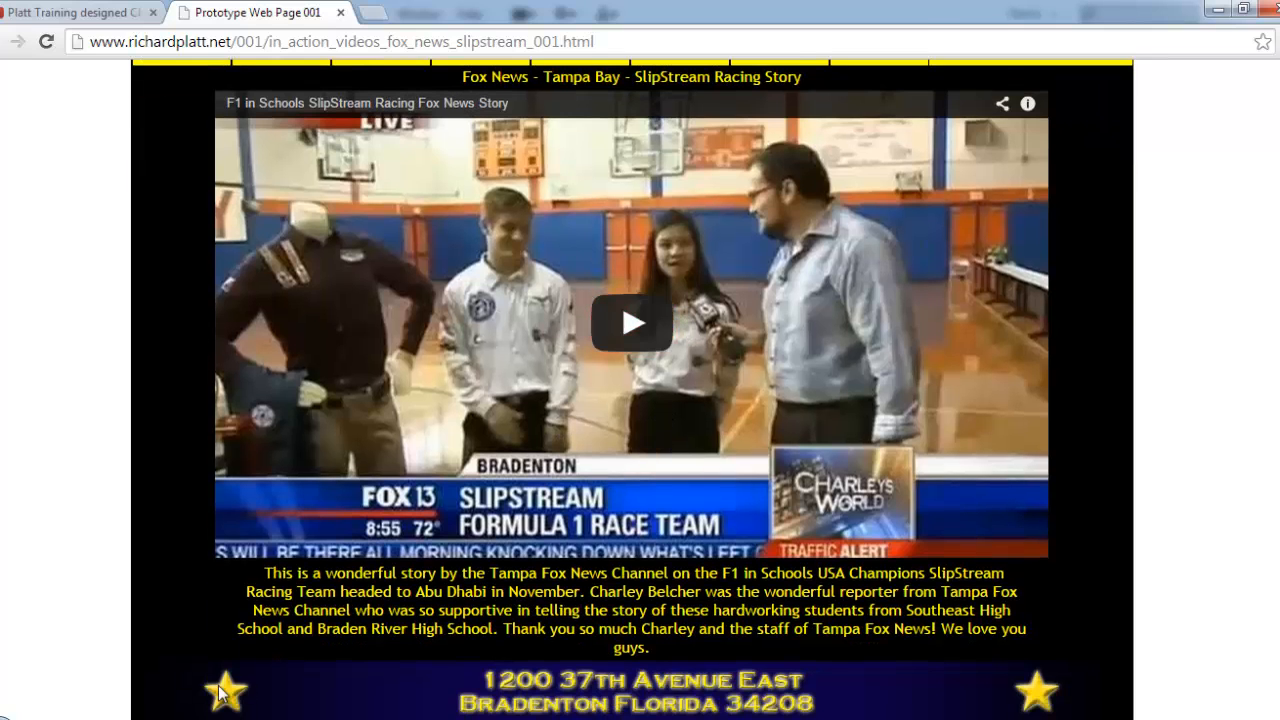
scroll(470, 265, "up", 2)
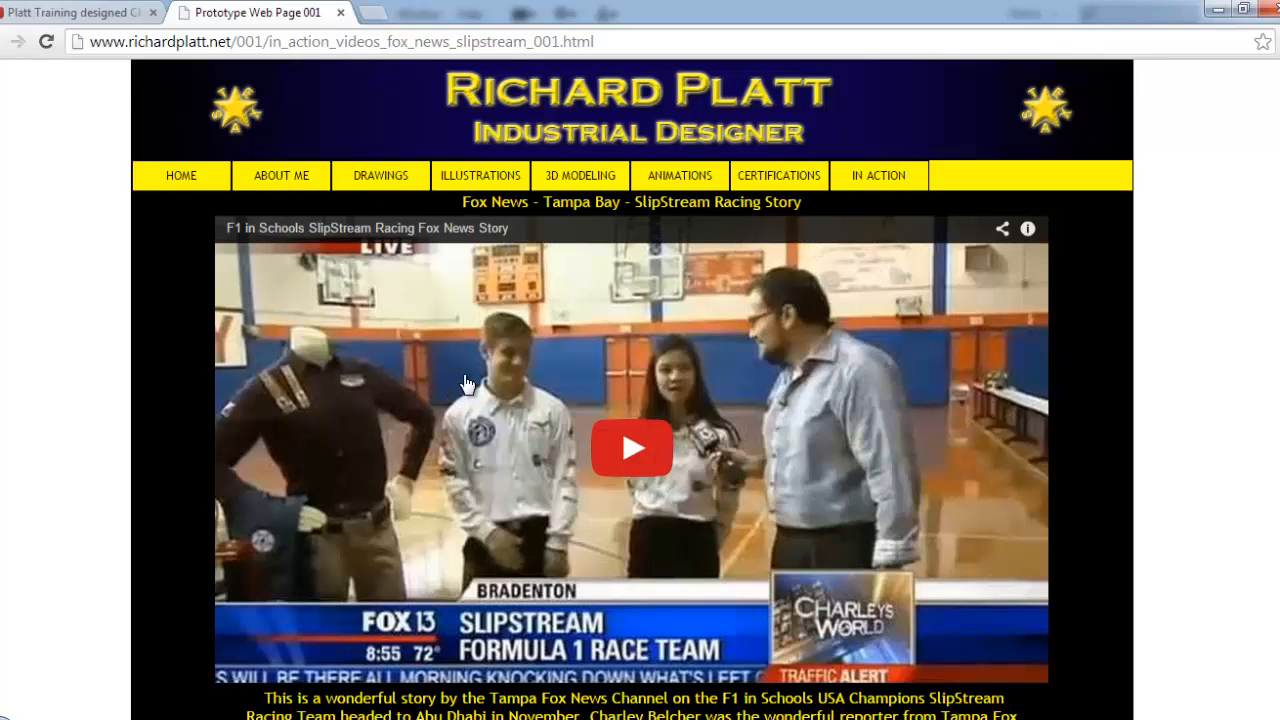
scroll(465, 390, "down", 2)
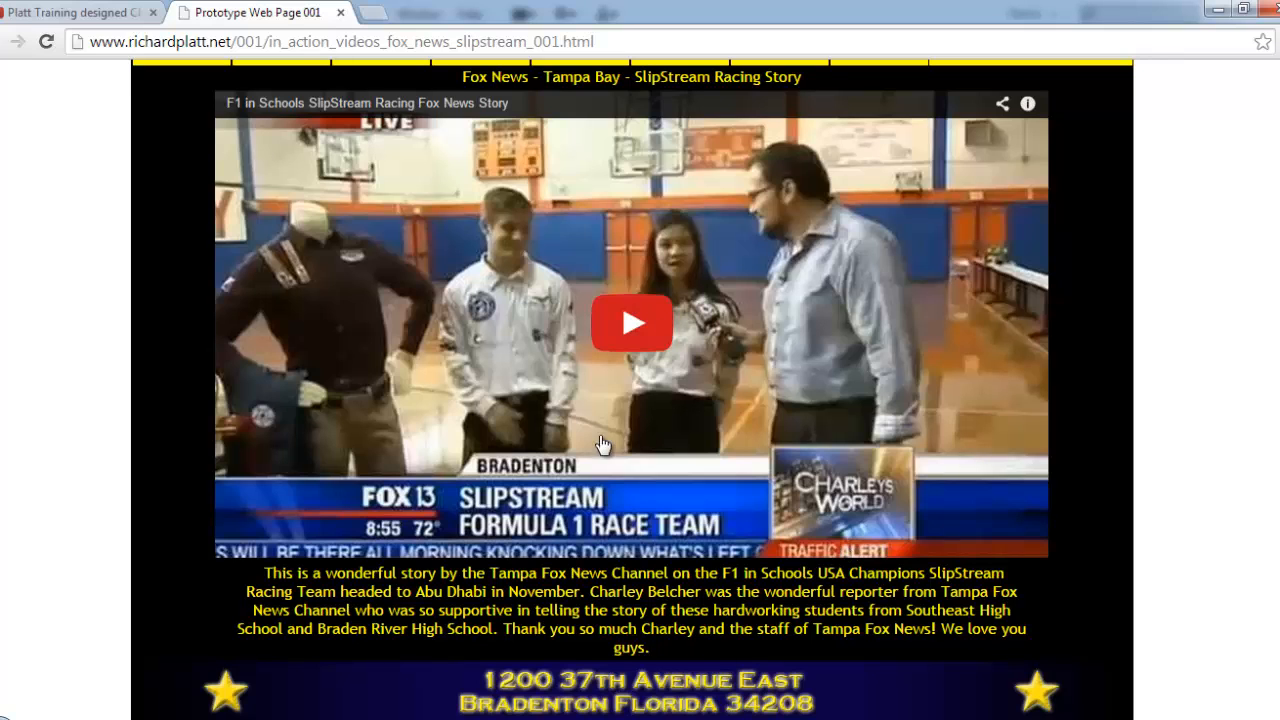
scroll(605, 452, "up", 2)
scroll(590, 450, "down", 2)
scroll(575, 450, "up", 2)
- Go back to the In Action videos listing page on the website
mouse_move(785, 195)
mouse_move(880, 178)
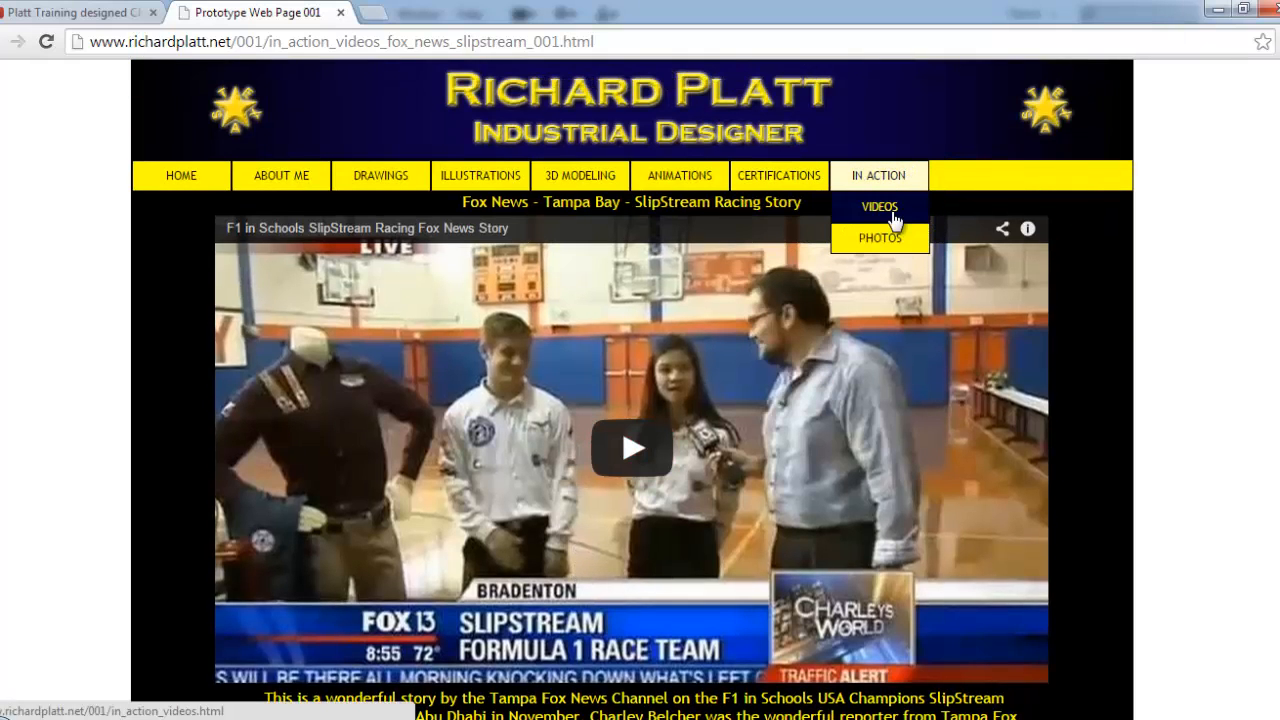
left_click(882, 208)
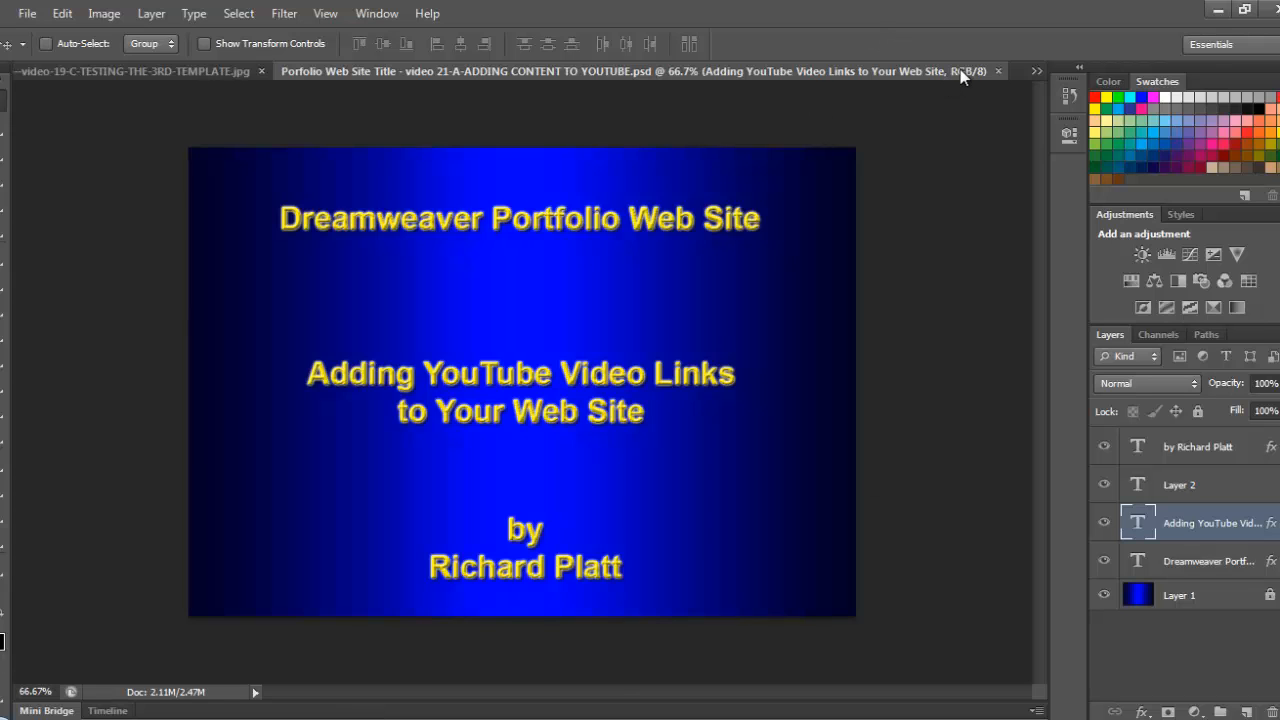
- Switch to Photoshop, bring up youtube_icon_001.psd, and make Layer 1's Bevel & Emboss and Outer Glow effects visible
left_click(1035, 71)
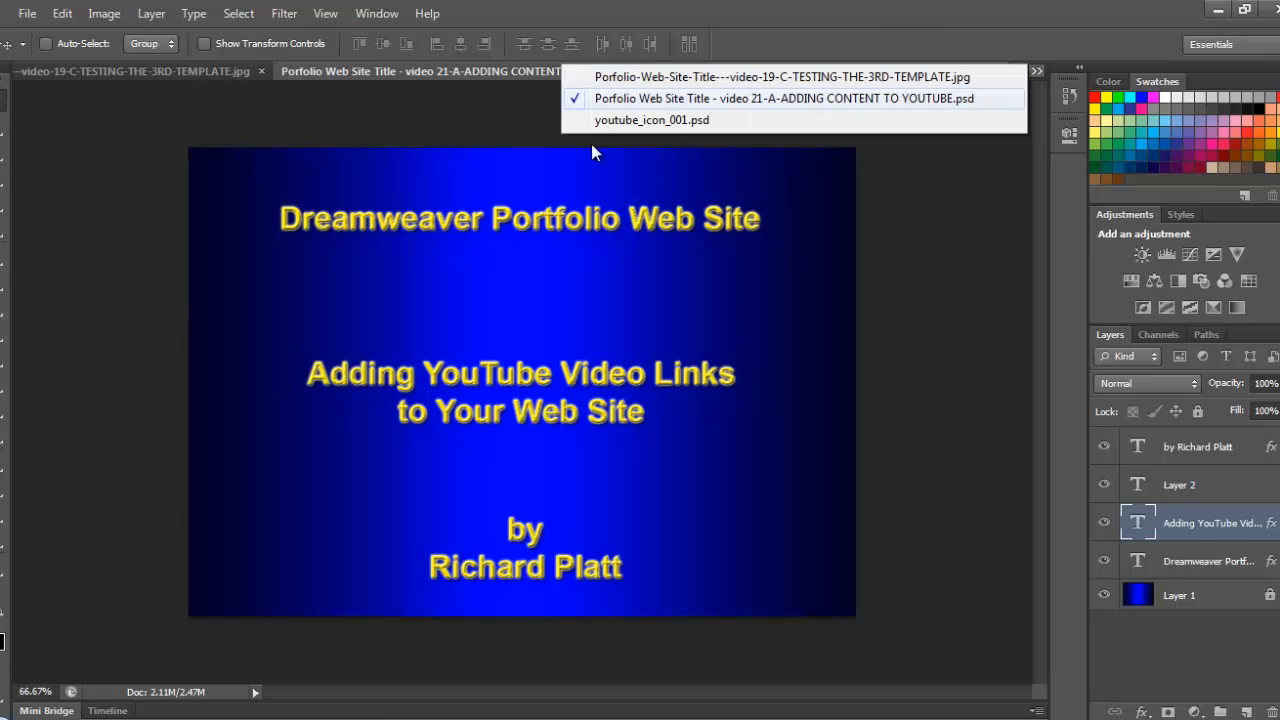
left_click(657, 120)
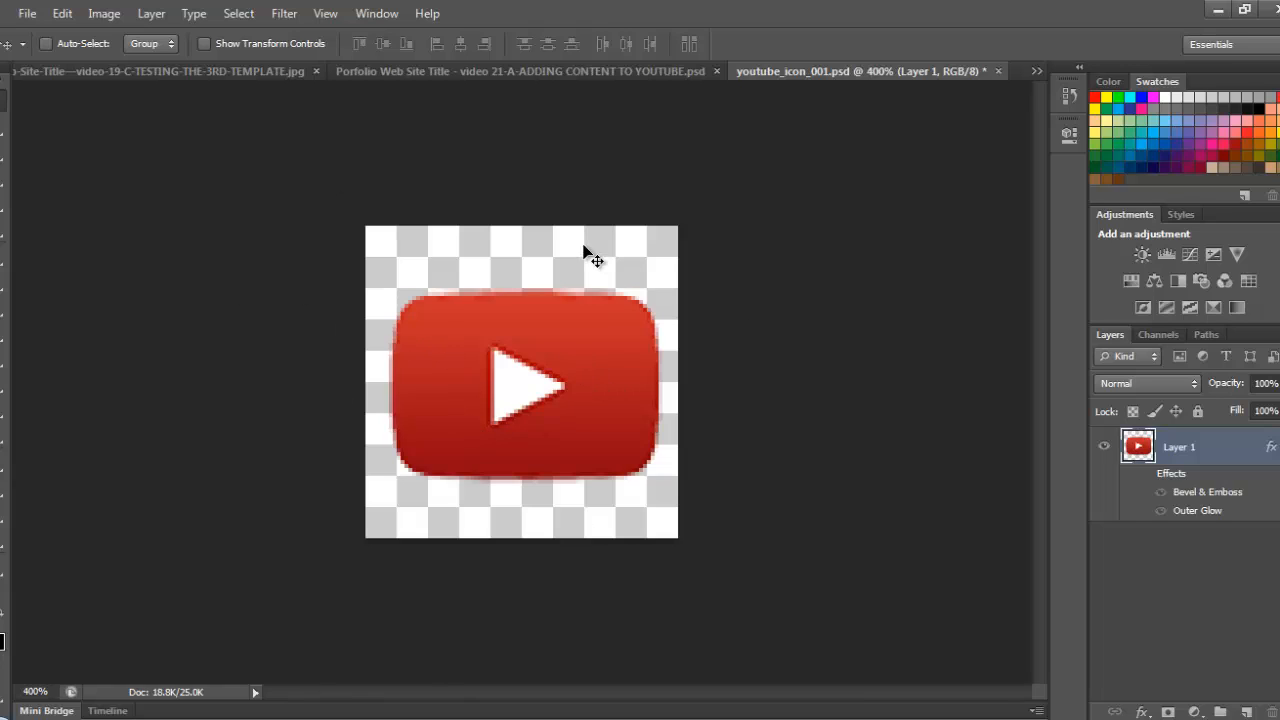
left_click(1144, 473)
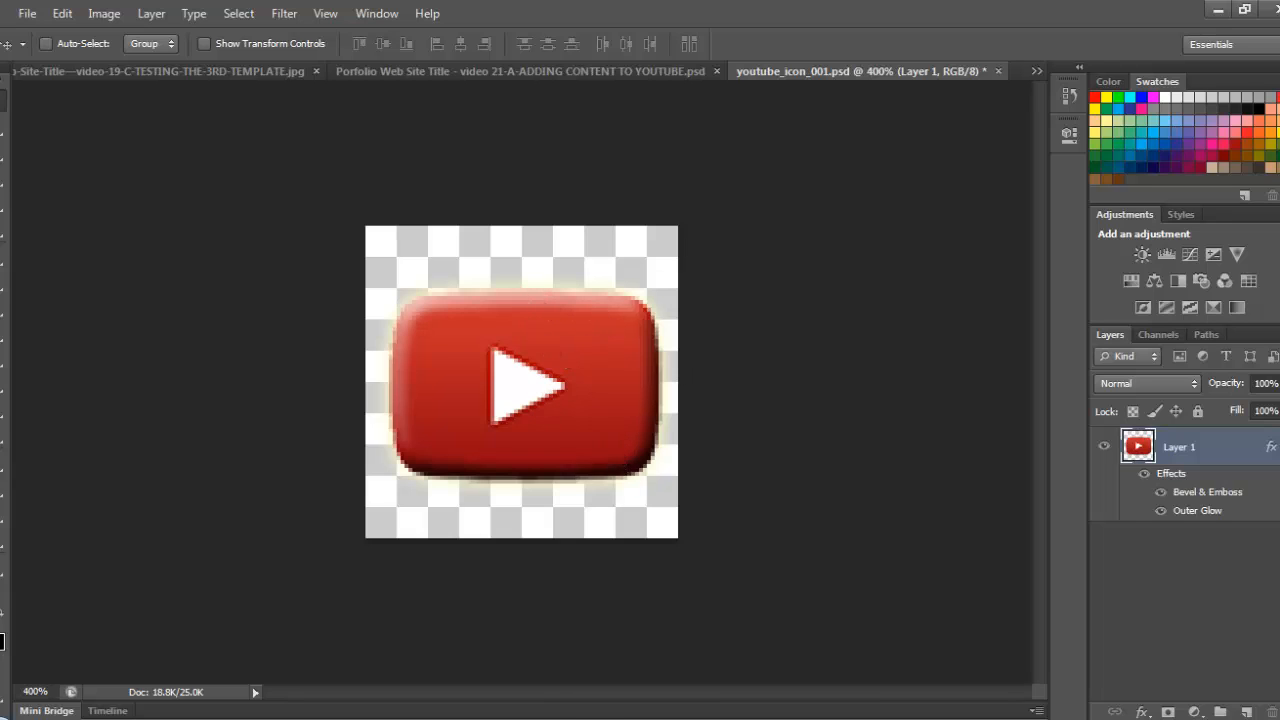
- Switch to Dreamweaver and insert a table row below the Fox News story row in in_action_videos.html
left_click(502, 629)
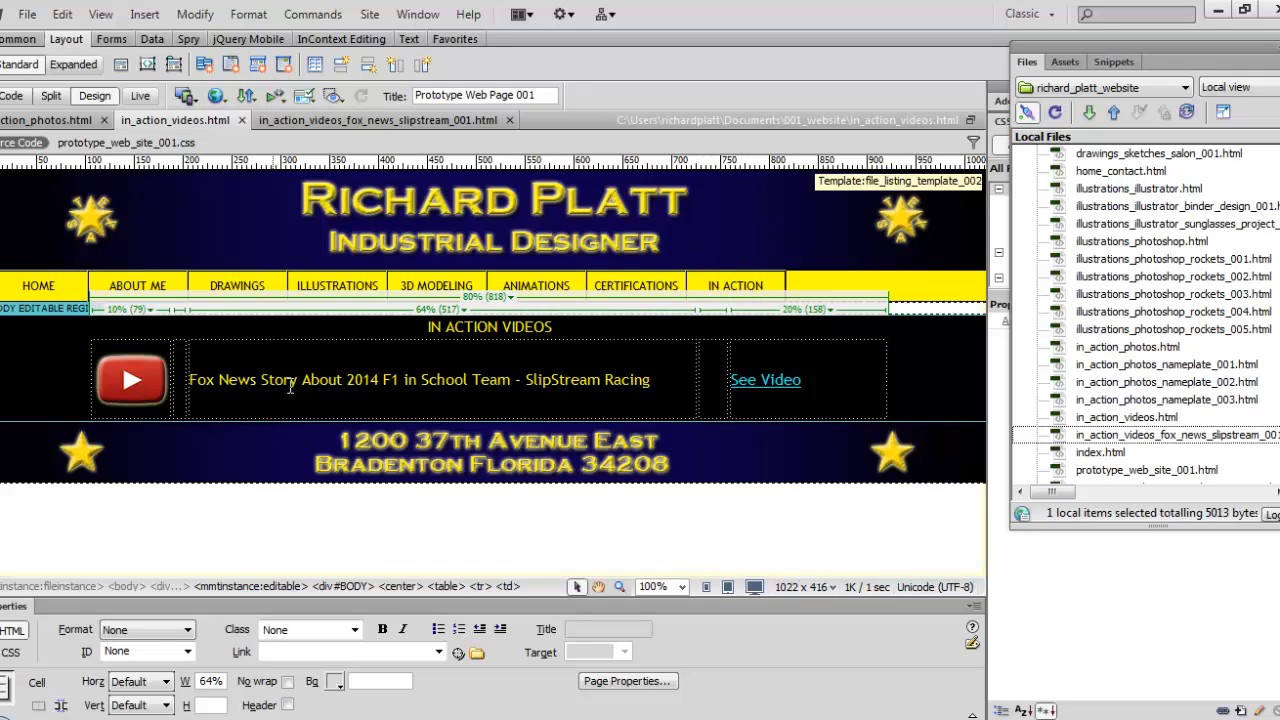
left_click(381, 380)
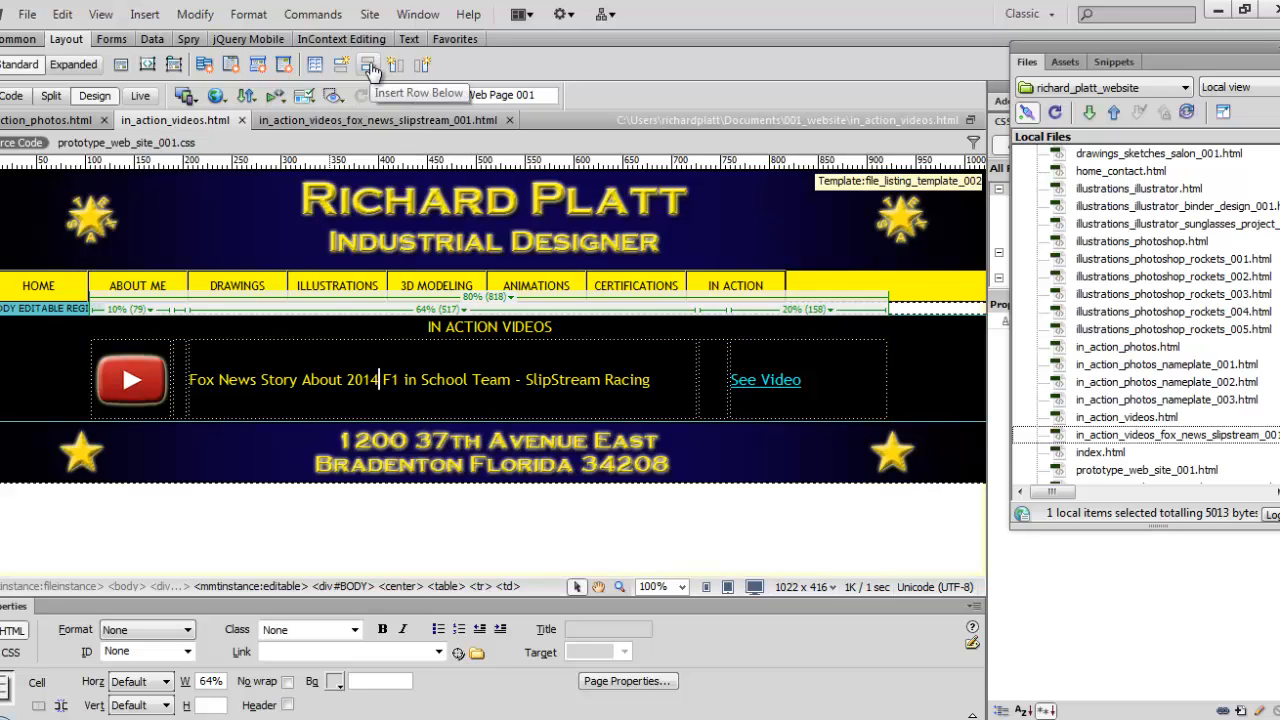
left_click(369, 66)
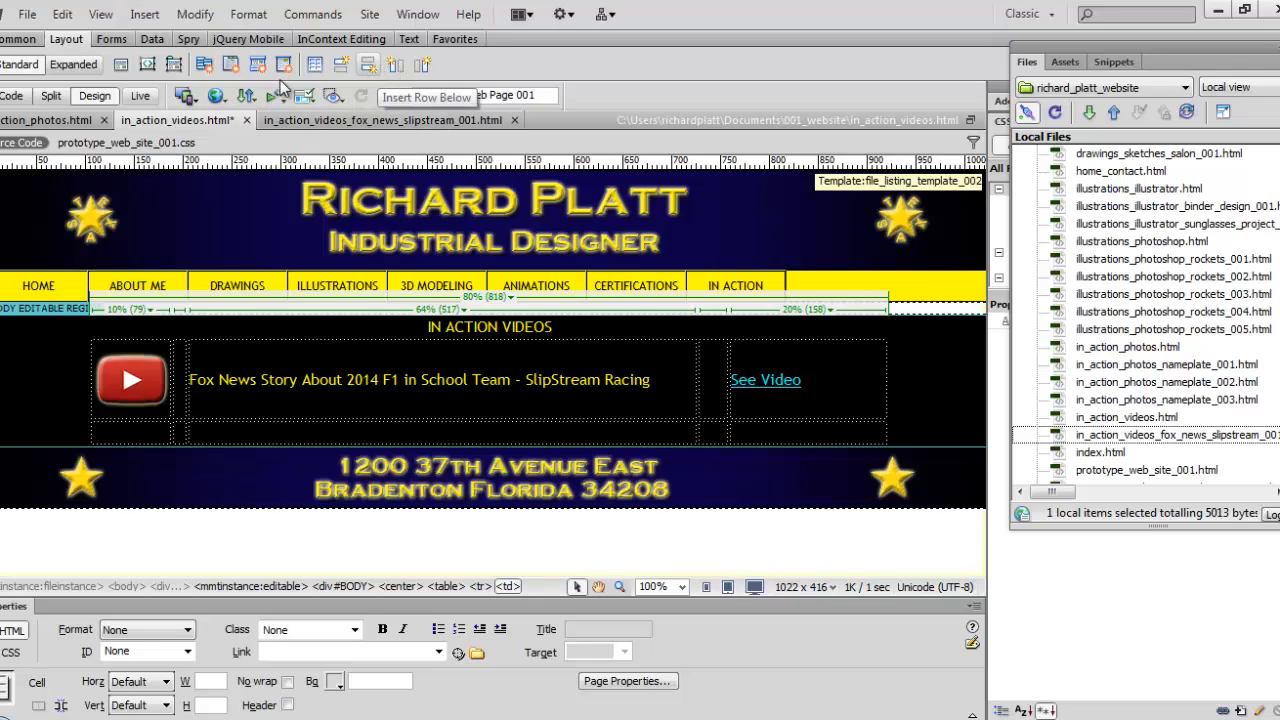
- Insert youtube_icon_001.png from the images folder into the new row's first cell with the alternate text "YOUTUBE VIDEO ICON"
left_click(145, 432)
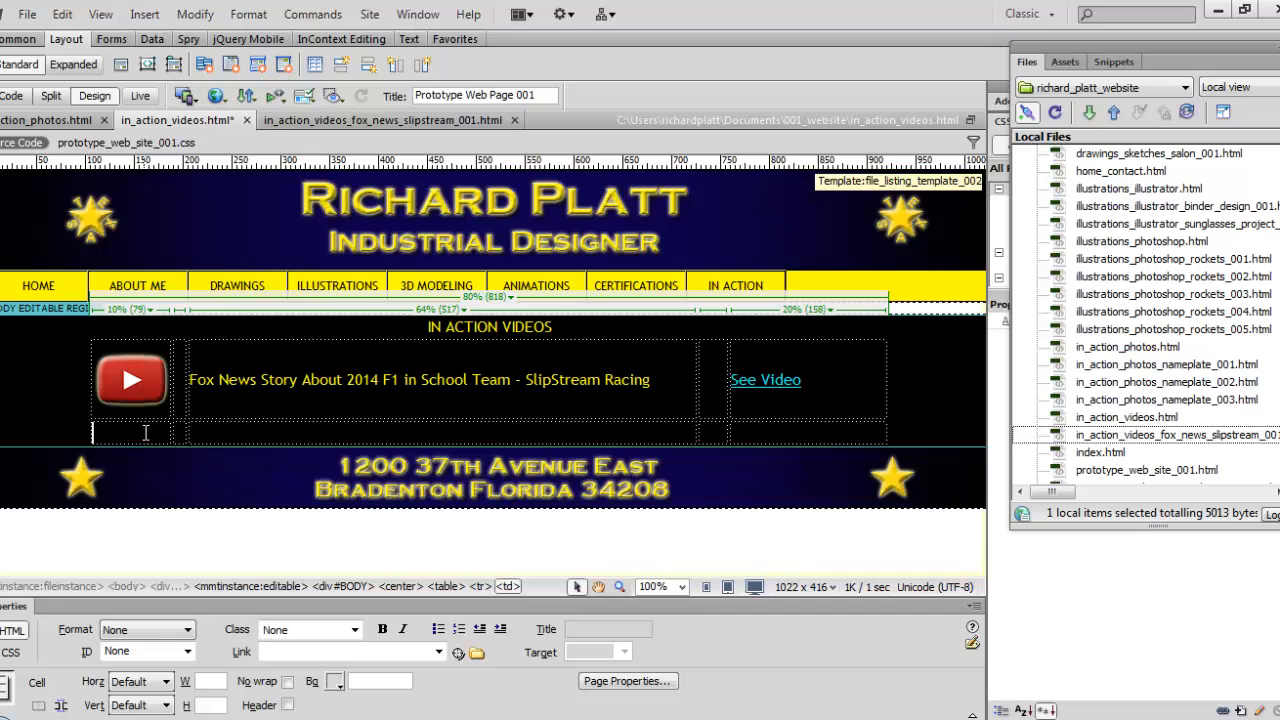
left_click(144, 14)
left_click(172, 59)
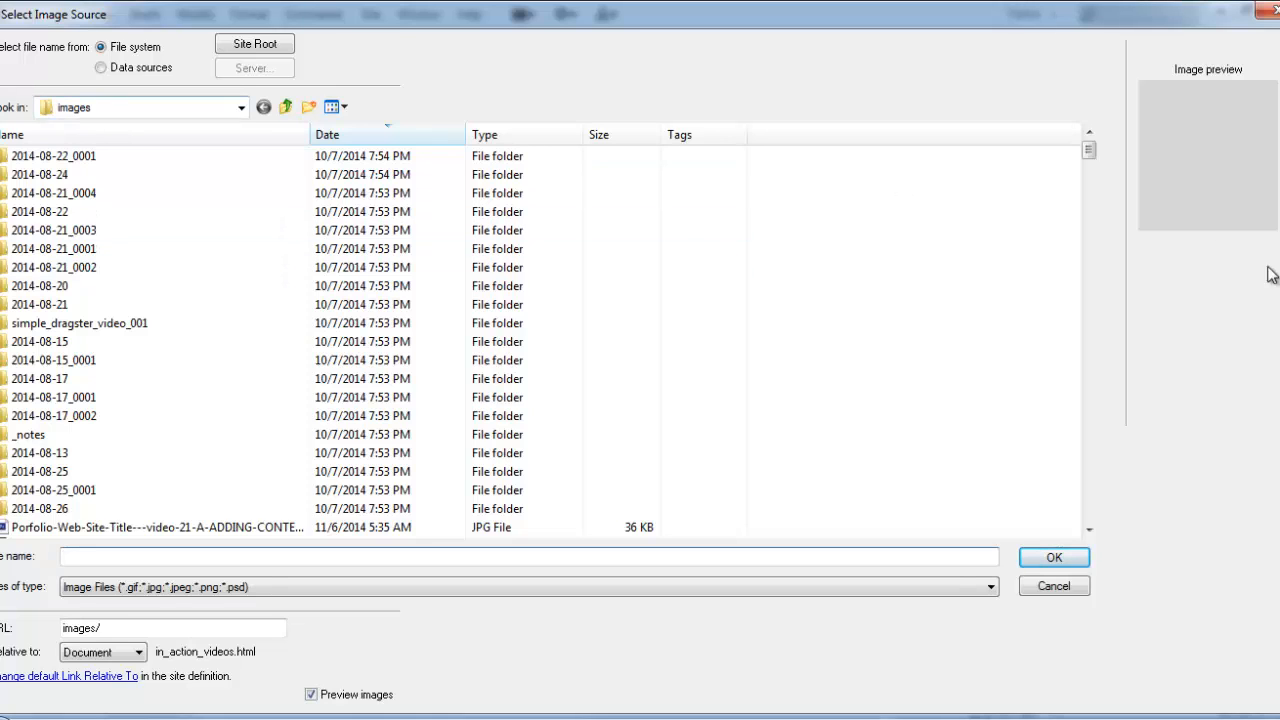
mouse_move(1090, 163)
left_mouse_down()
mouse_move(1102, 303)
mouse_move(1042, 532)
mouse_move(1058, 590)
mouse_move(1055, 557)
mouse_move(1058, 590)
mouse_move(1074, 560)
mouse_move(1046, 112)
mouse_move(1100, 170)
mouse_move(1078, 173)
left_mouse_up()
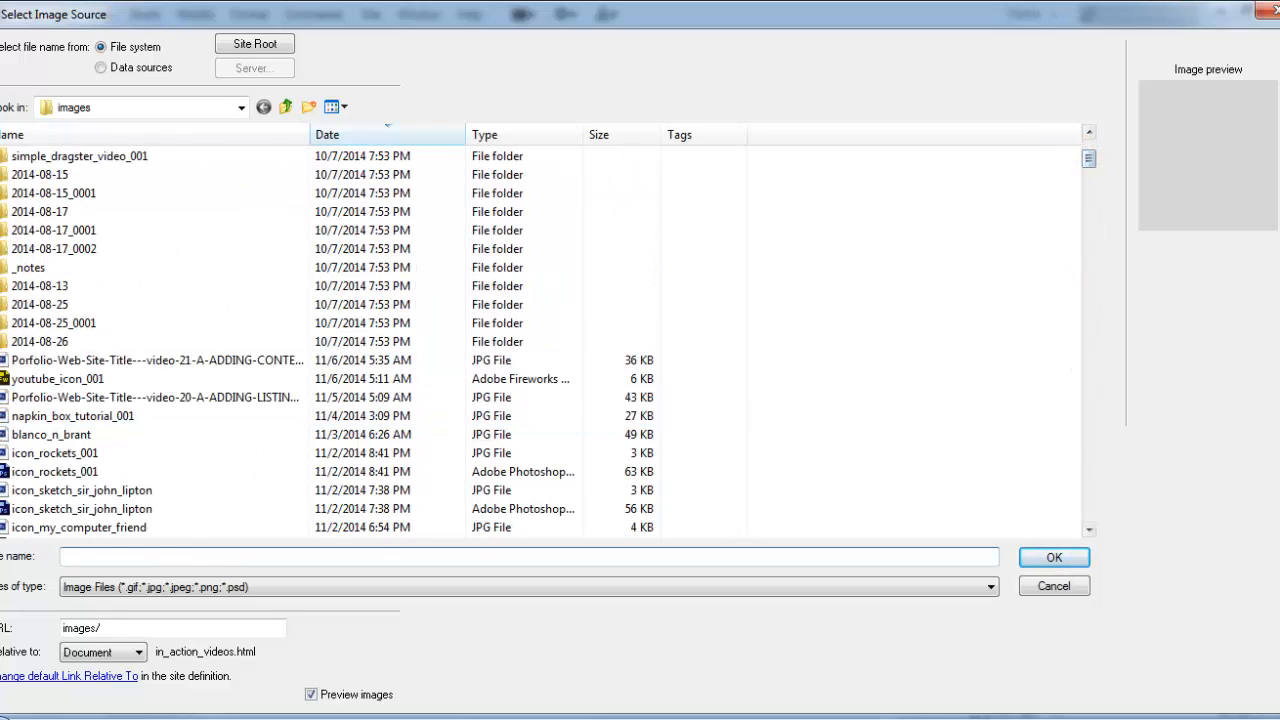
left_click(22, 386)
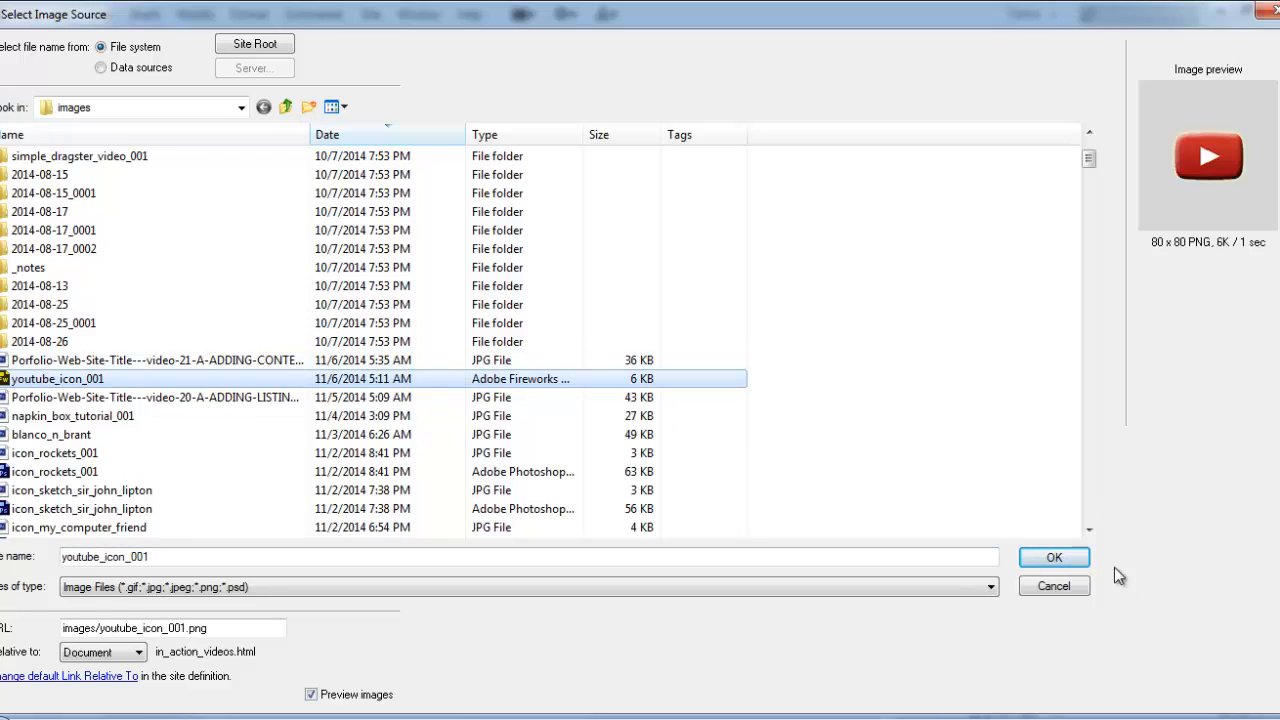
left_click(1056, 558)
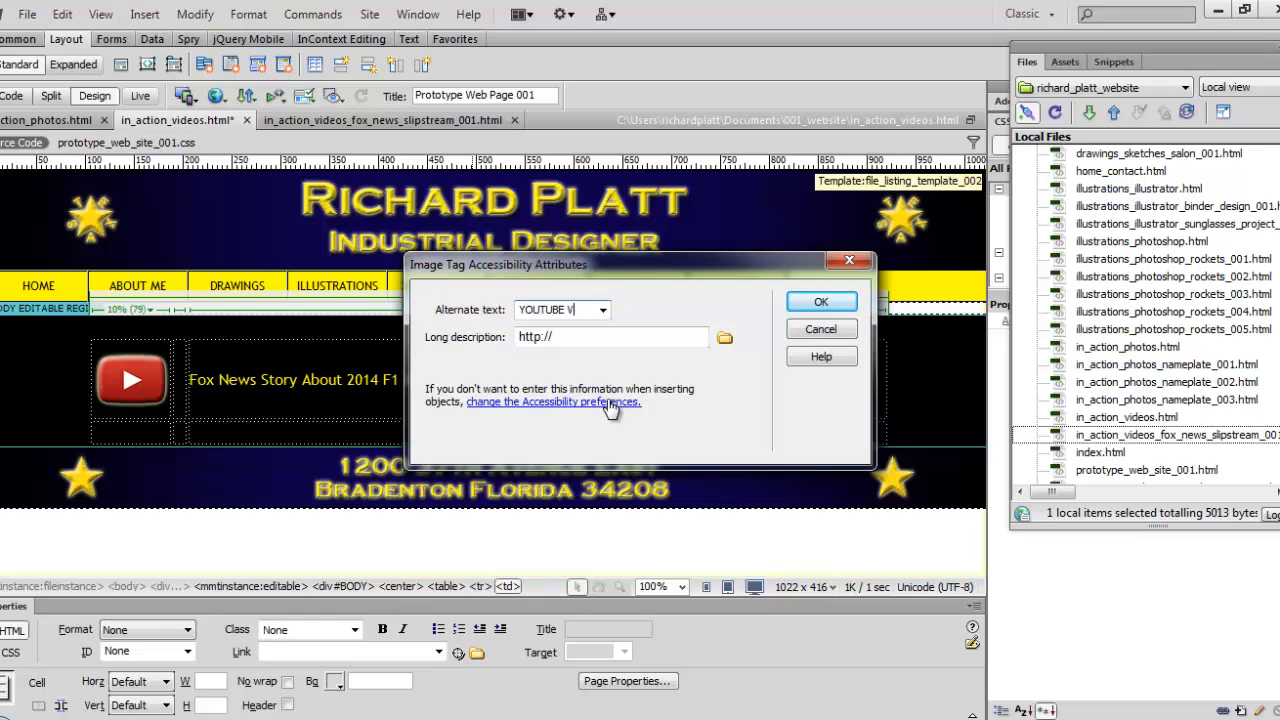
type("YOUTUBE VIDO")
key("BackSpace")
type("EO ICON")
key("Return")
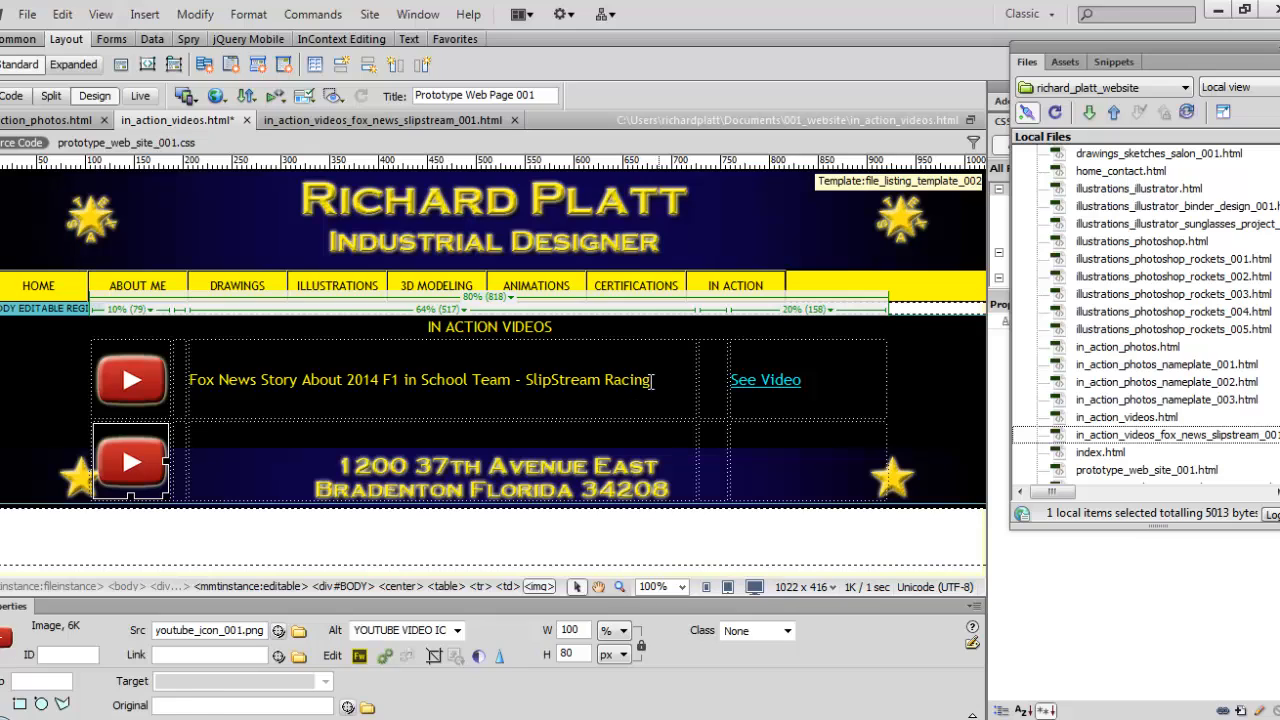
- Copy the Fox News story title into the new row's title cell and check the layout in Live view
left_click_drag(650, 381, 190, 380)
key("ctrl+c")
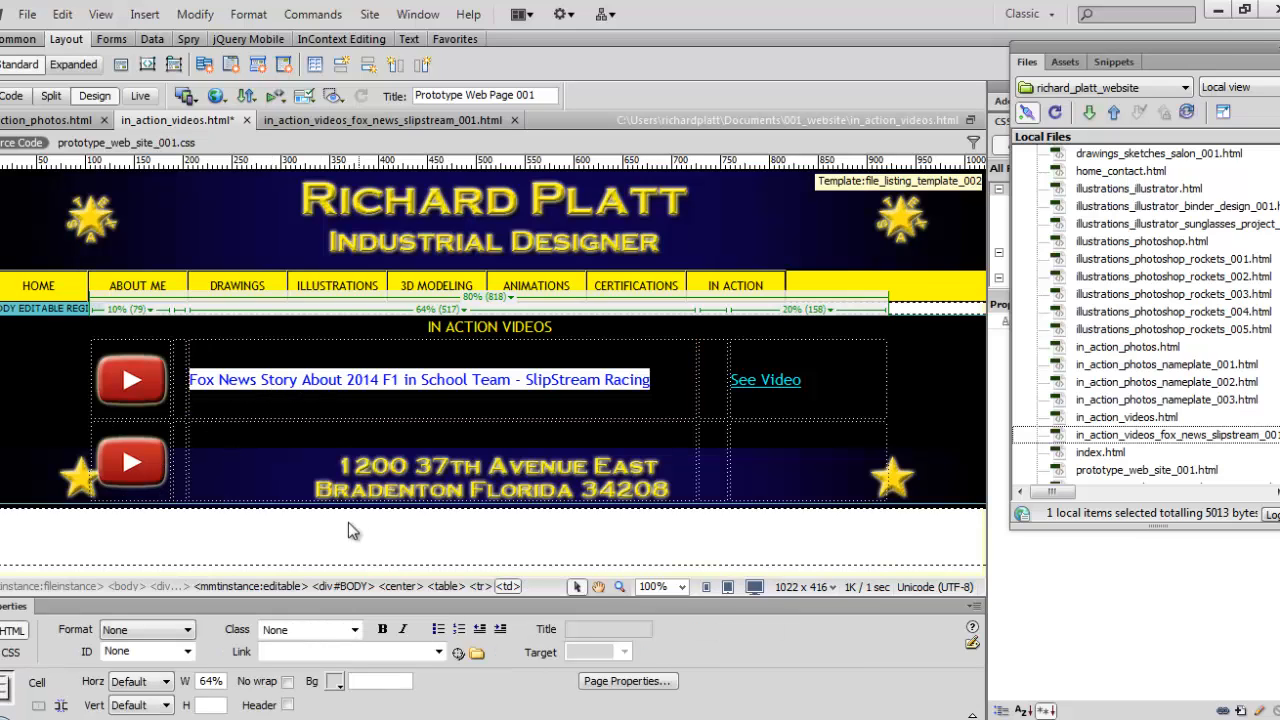
left_click(312, 467)
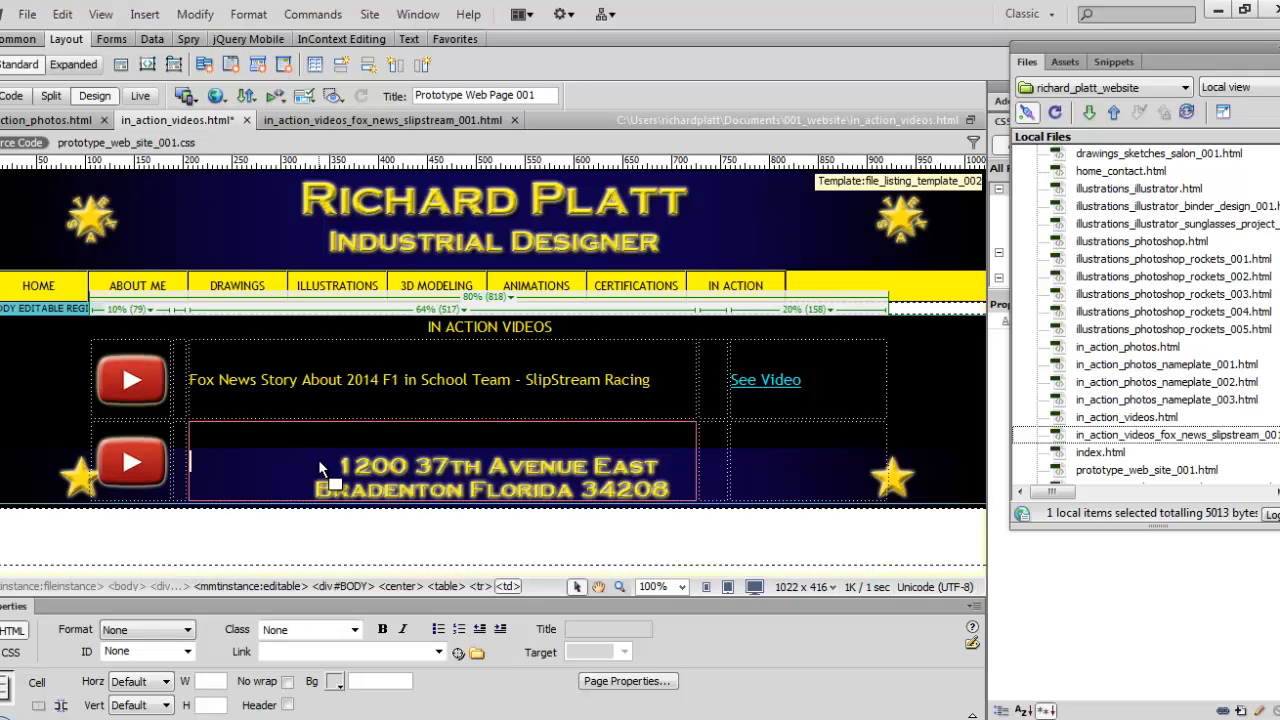
key("ctrl+v")
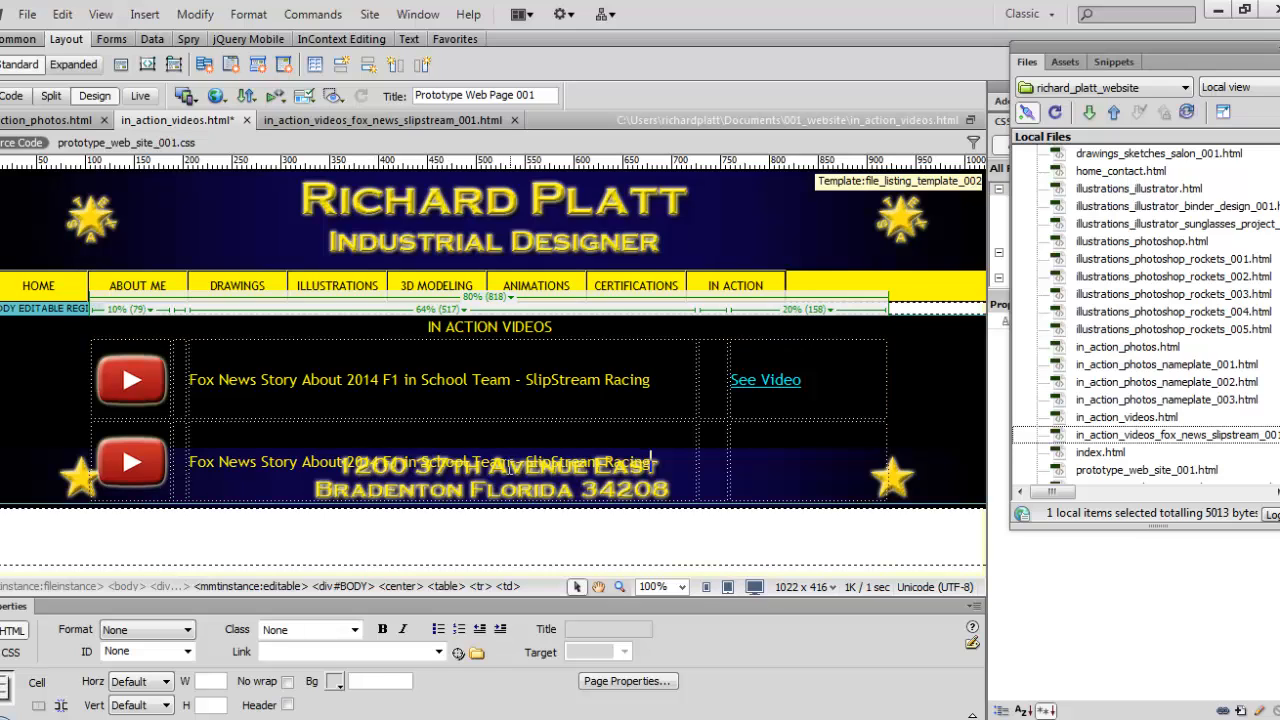
left_click(143, 96)
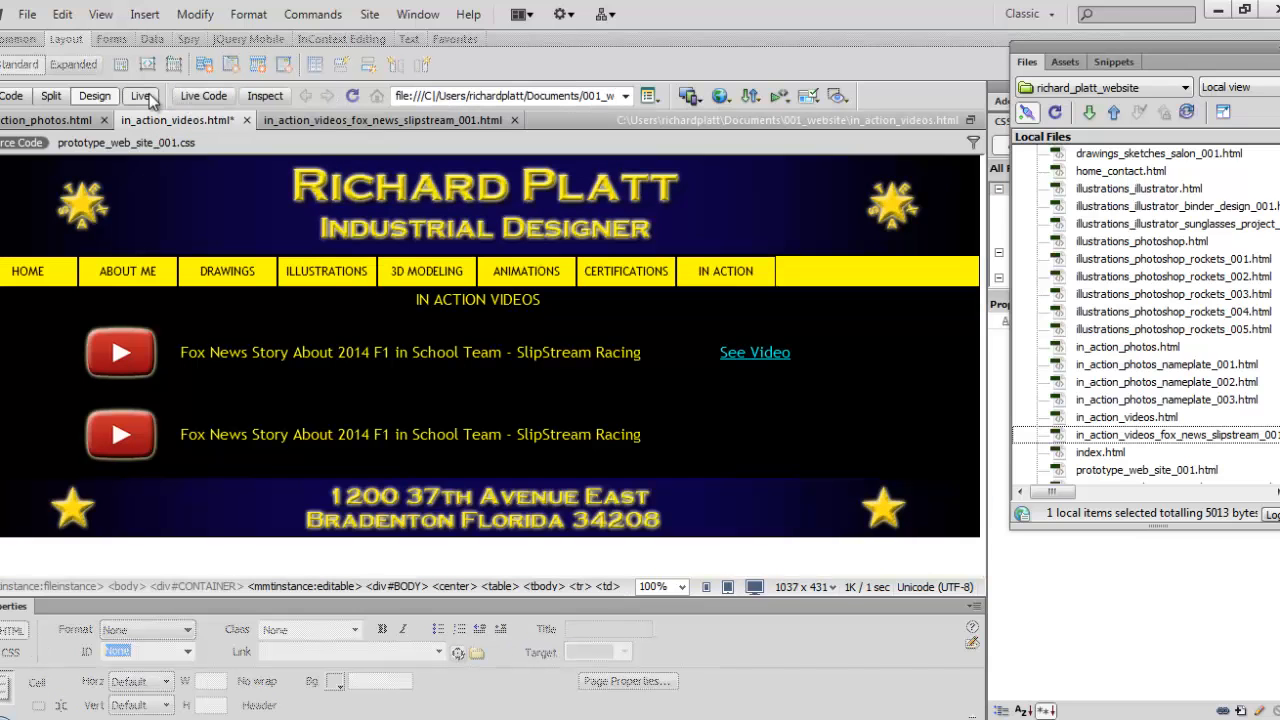
left_click(143, 96)
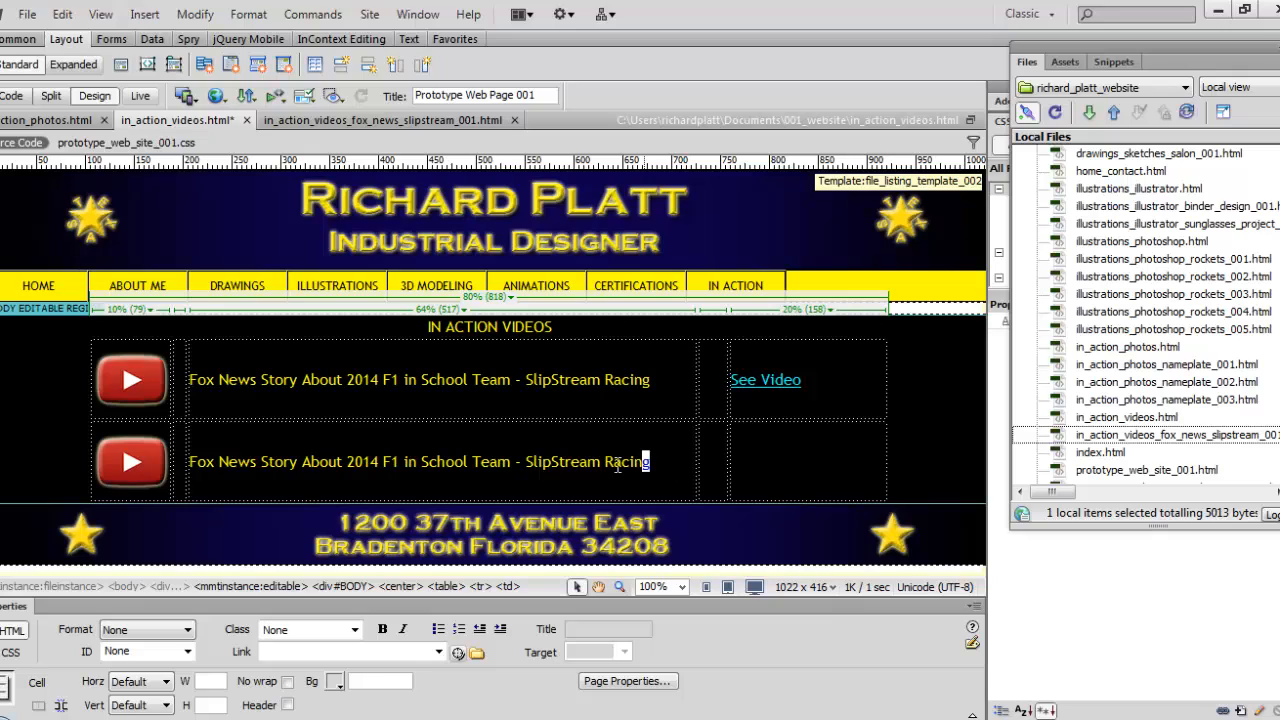
- Replace the title text in the new row with "BLANCO CNC MILL IN ACTION"
left_click_drag(617, 467, 191, 469)
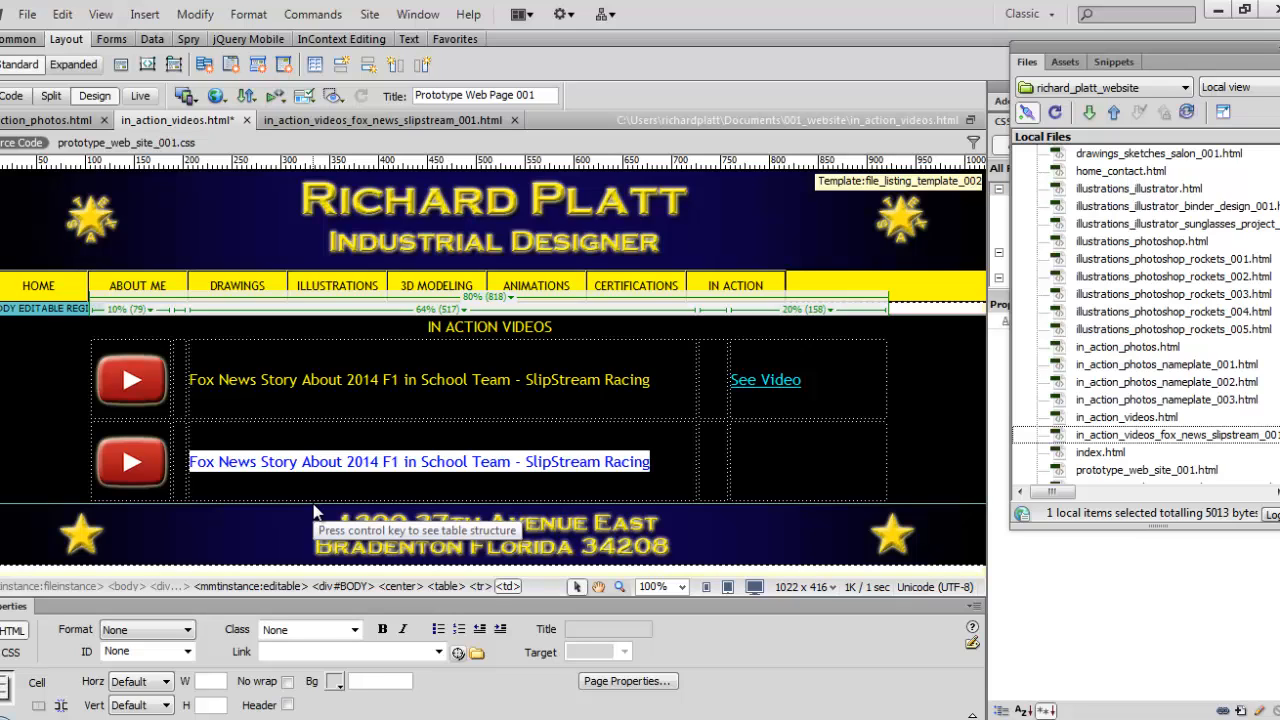
key("Delete")
type("B")
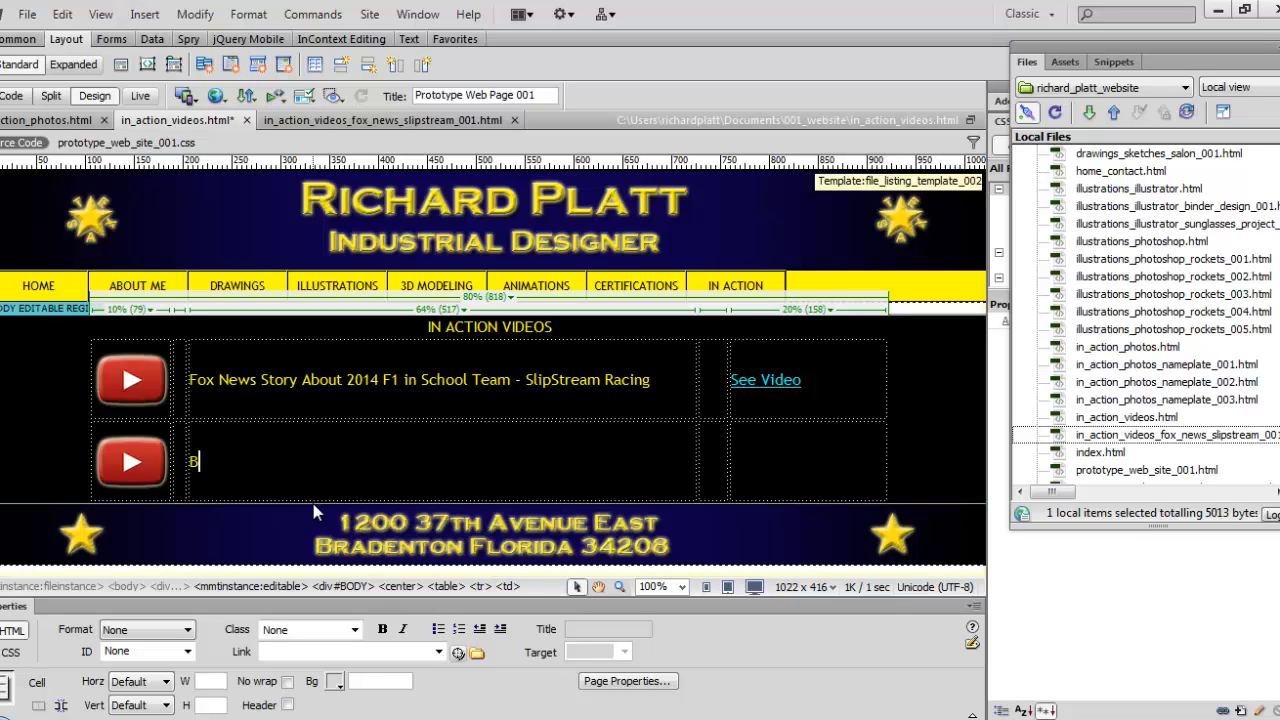
type("LANCO CNC MILL")
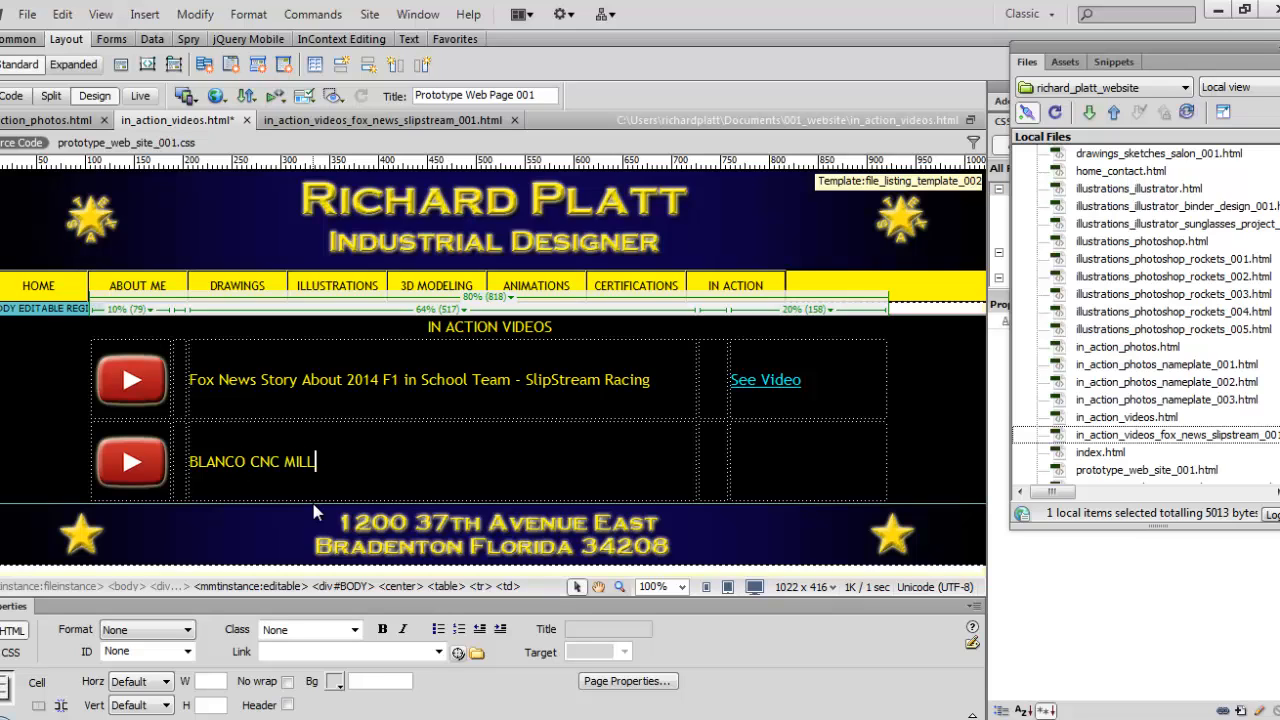
type(" IN ACTION")
- Copy the "See Video" link from the Fox News row into the last cell of the new row and save the page
left_click(740, 380)
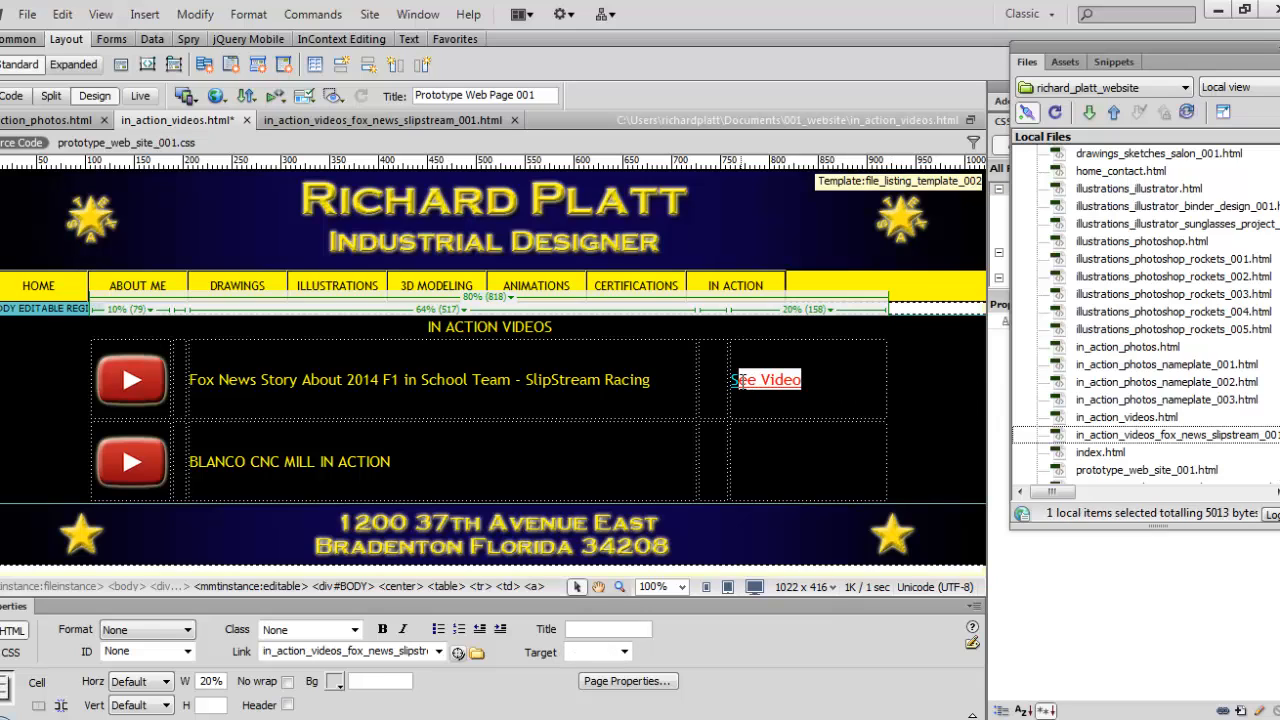
left_click_drag(737, 383, 734, 385)
key("ctrl+c")
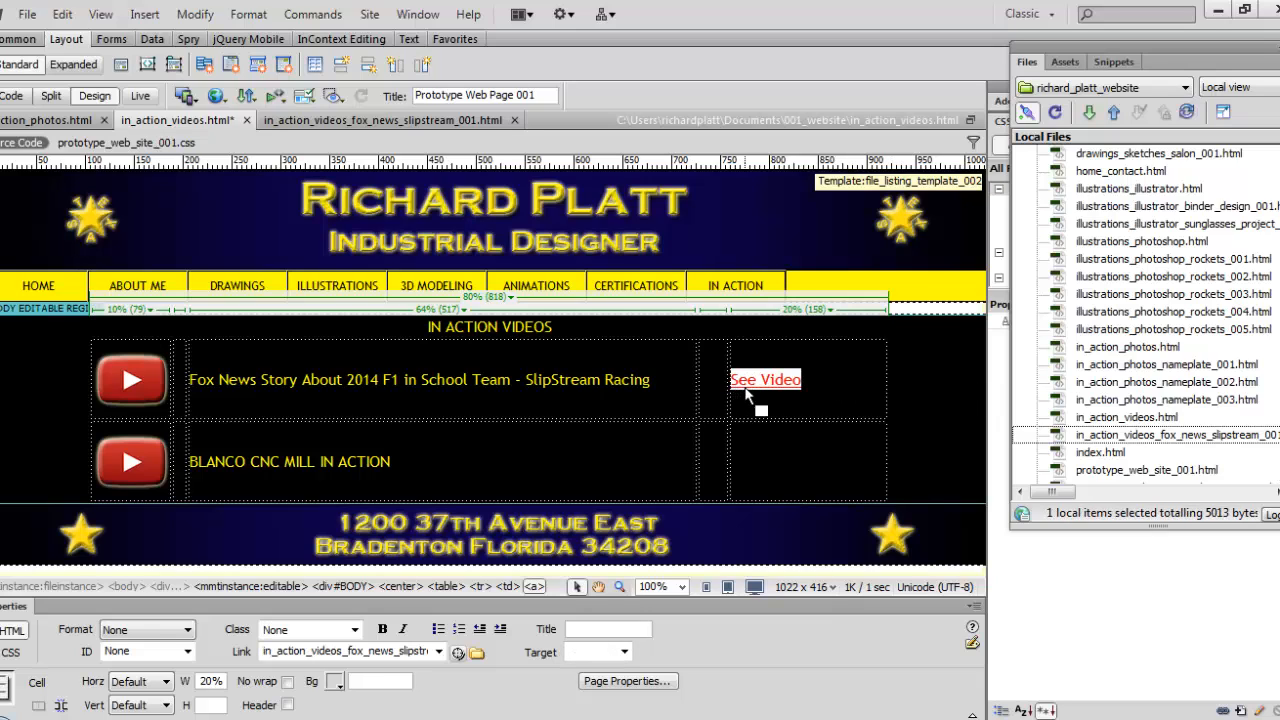
left_click(760, 453)
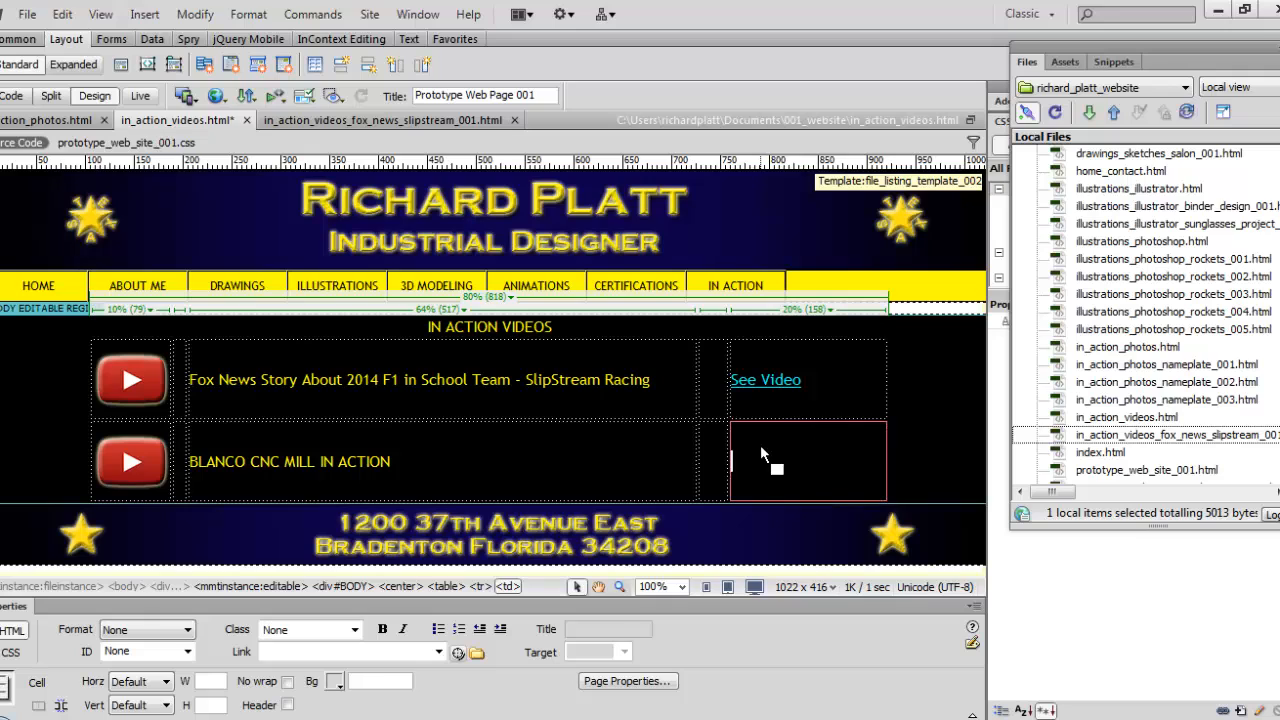
key("ctrl+v")
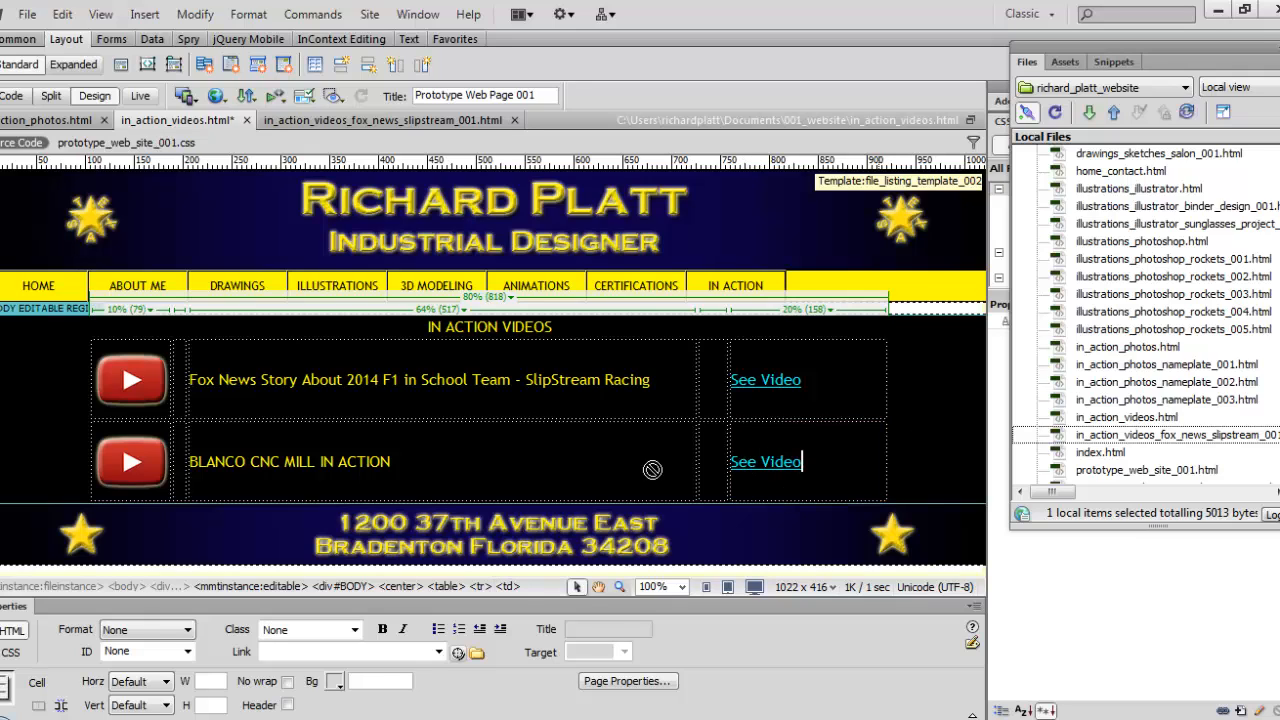
left_click(775, 462)
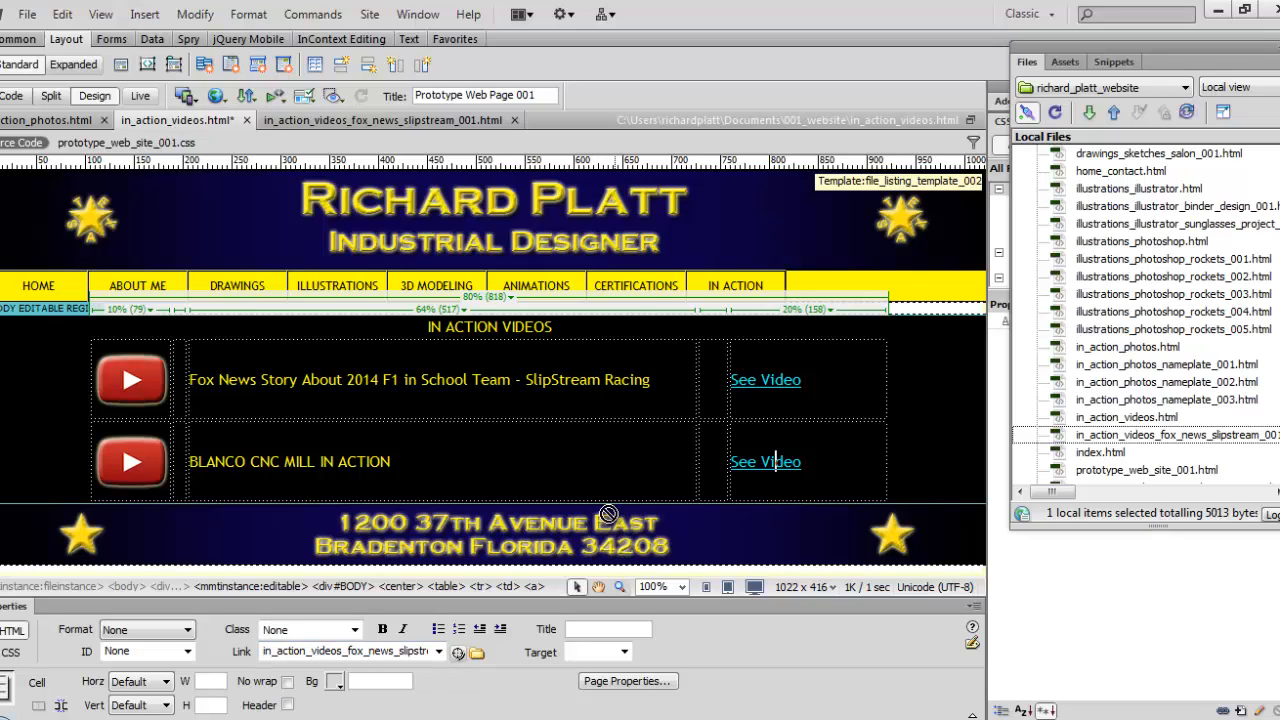
left_click_drag(800, 462, 730, 462)
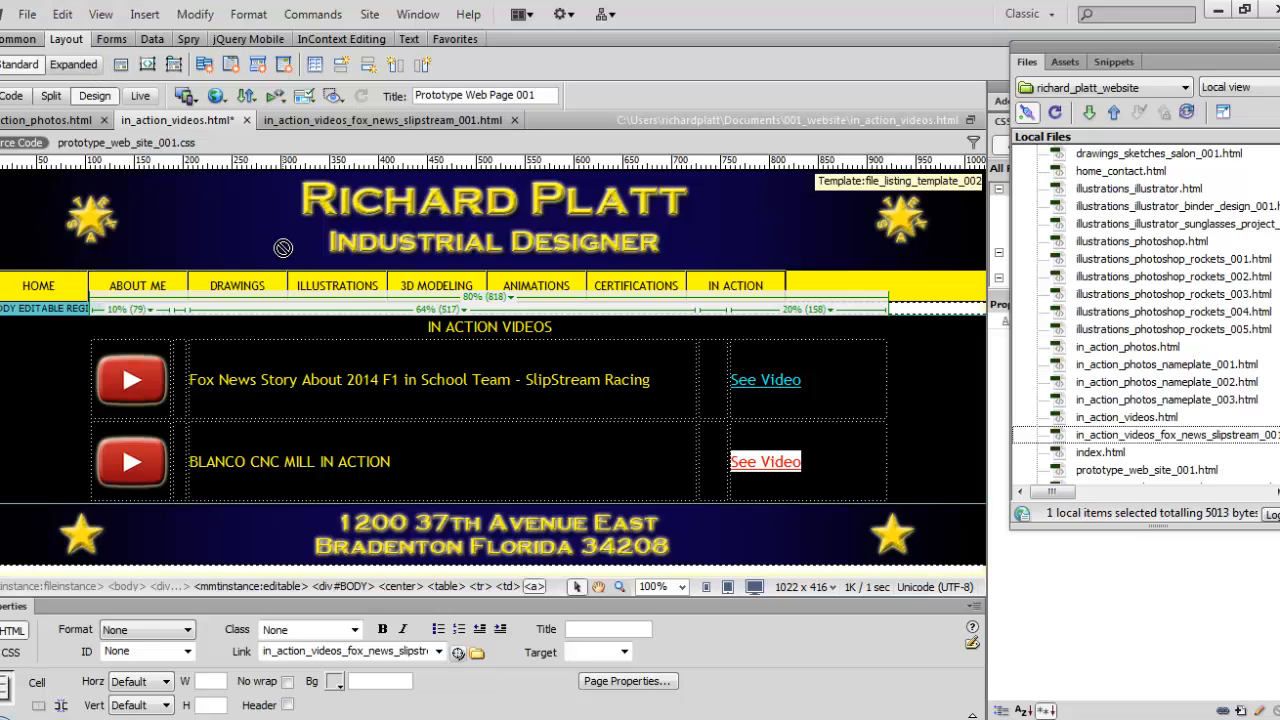
key("ctrl+s")
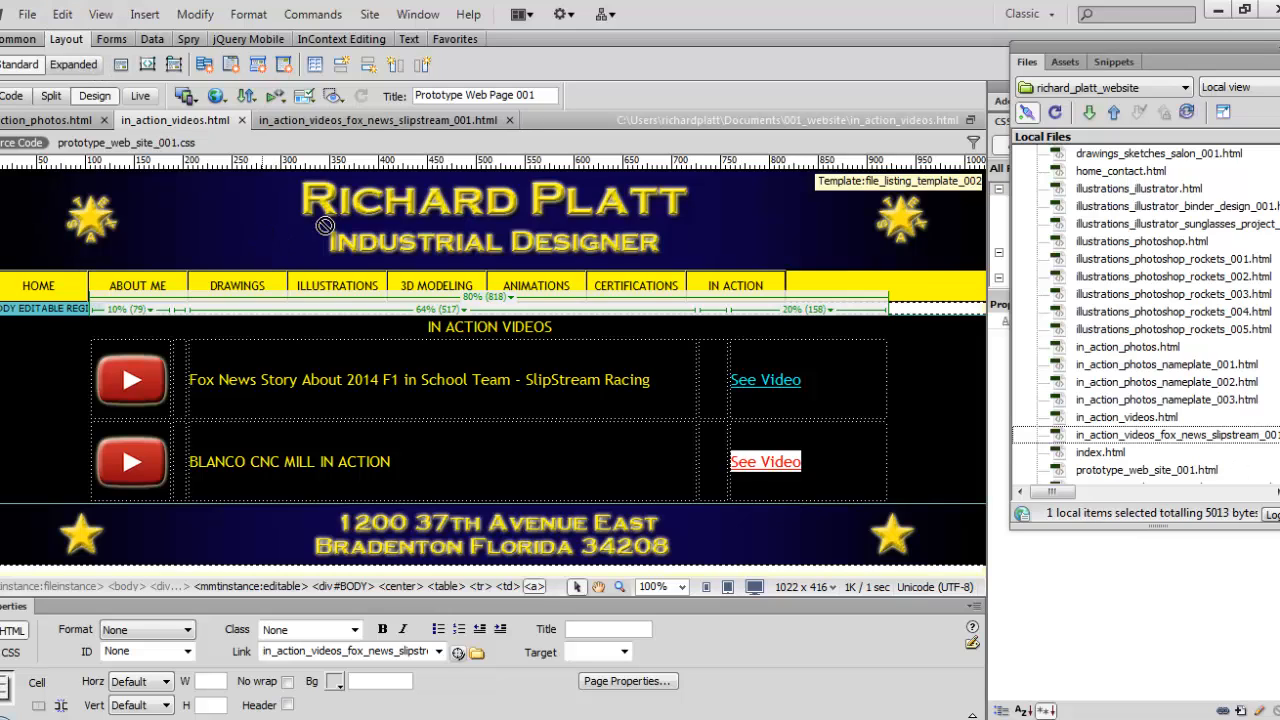
- Create a new page from the portfolio site's dw_image_description_template_001 template
left_click(27, 15)
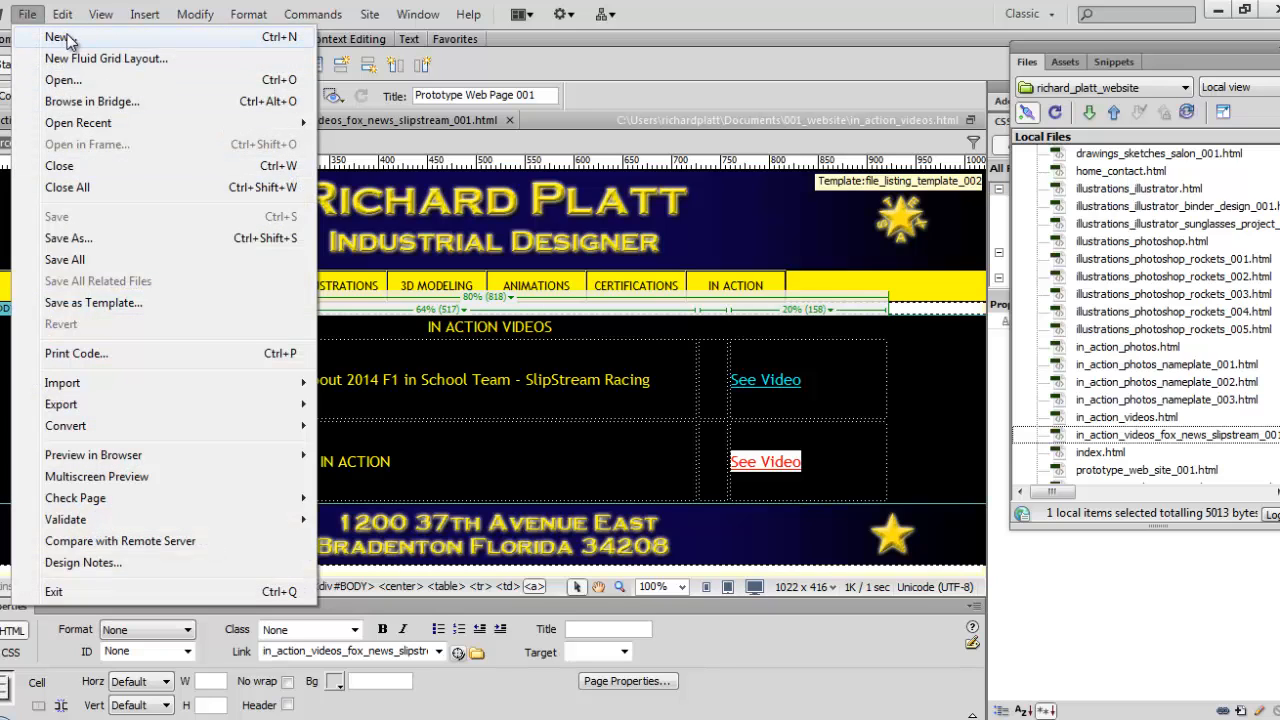
left_click(71, 41)
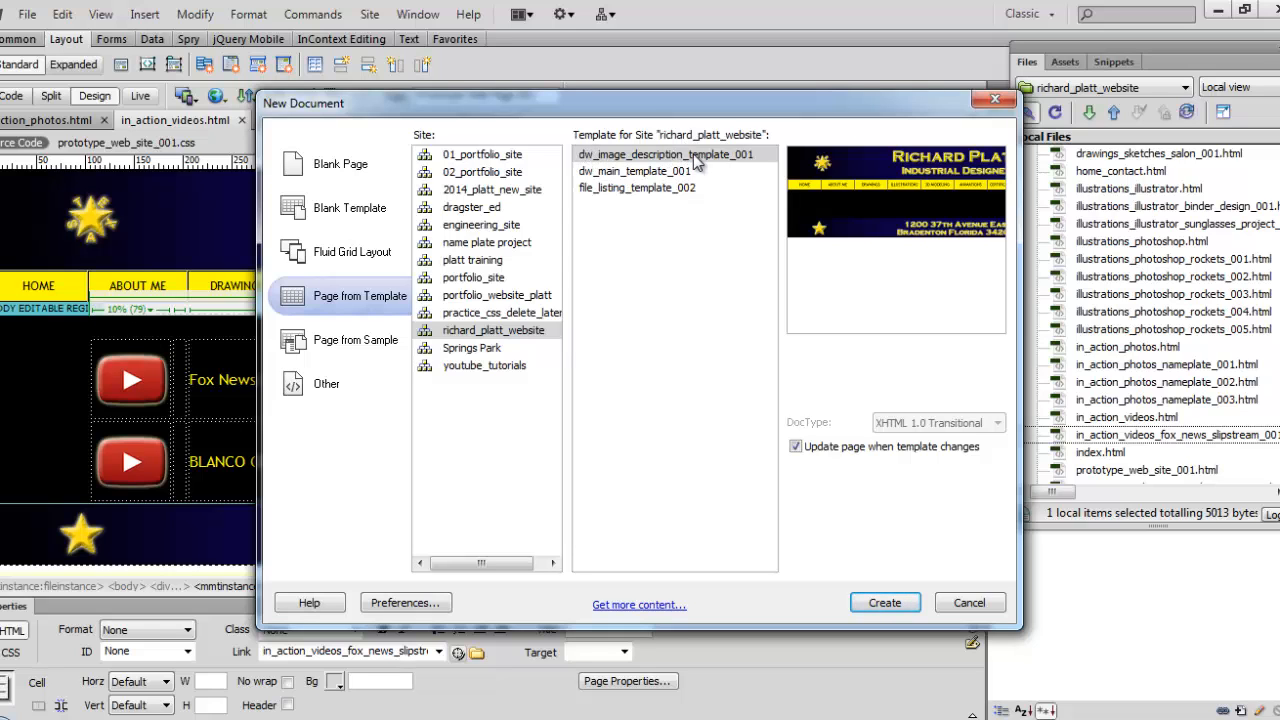
left_click(878, 604)
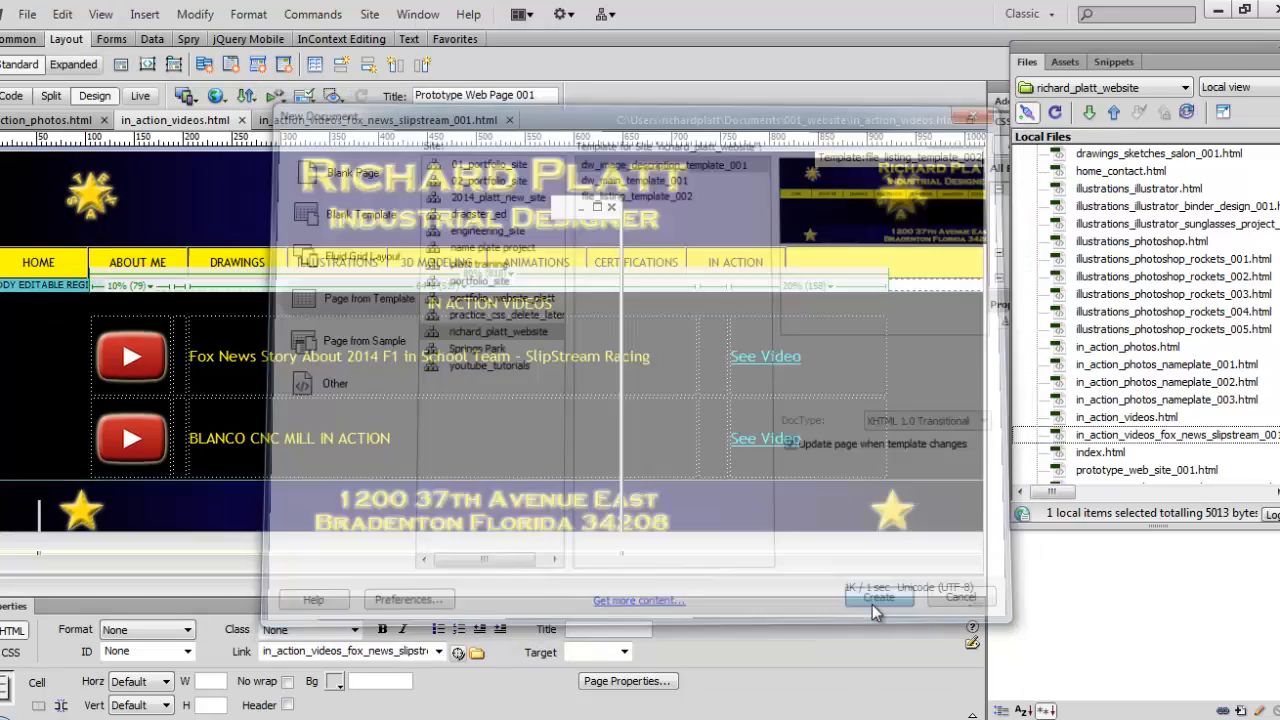
- Replace the "Put In Name For Content" caption with "BLANCO CNC MILL IN ACTION"
left_click_drag(580, 328, 377, 323)
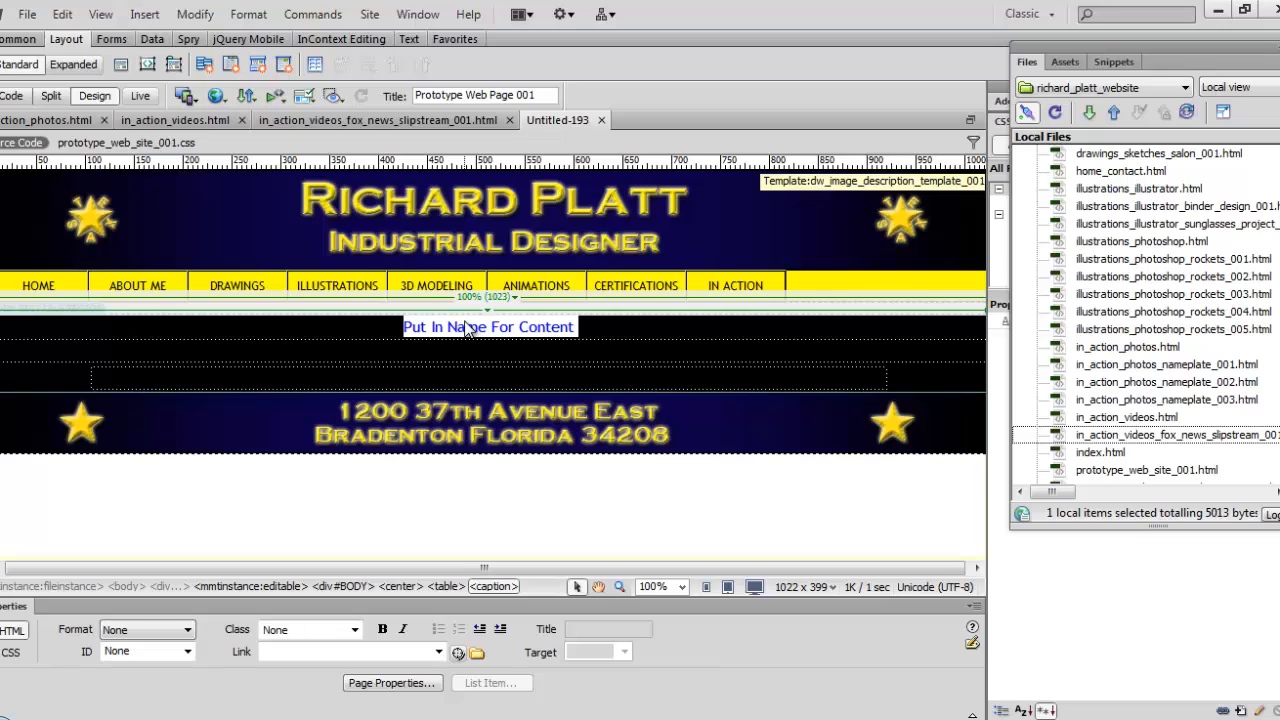
type("BLANCO")
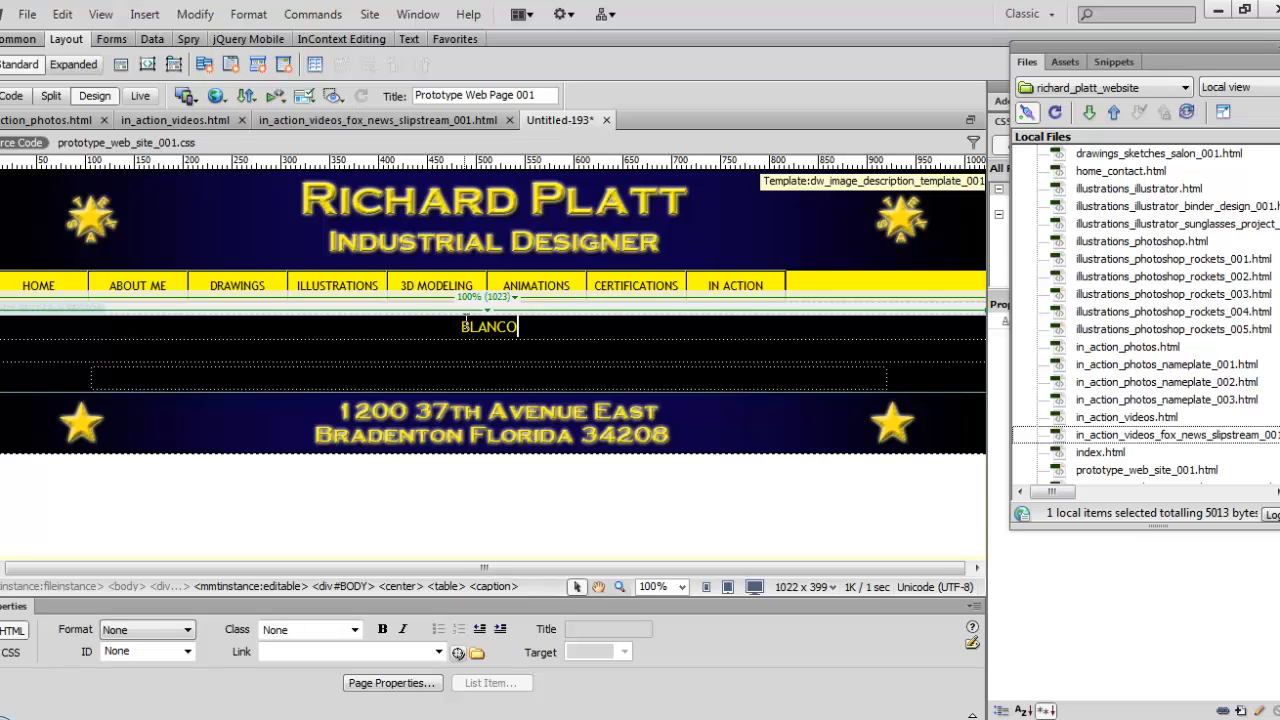
type(" CNC ")
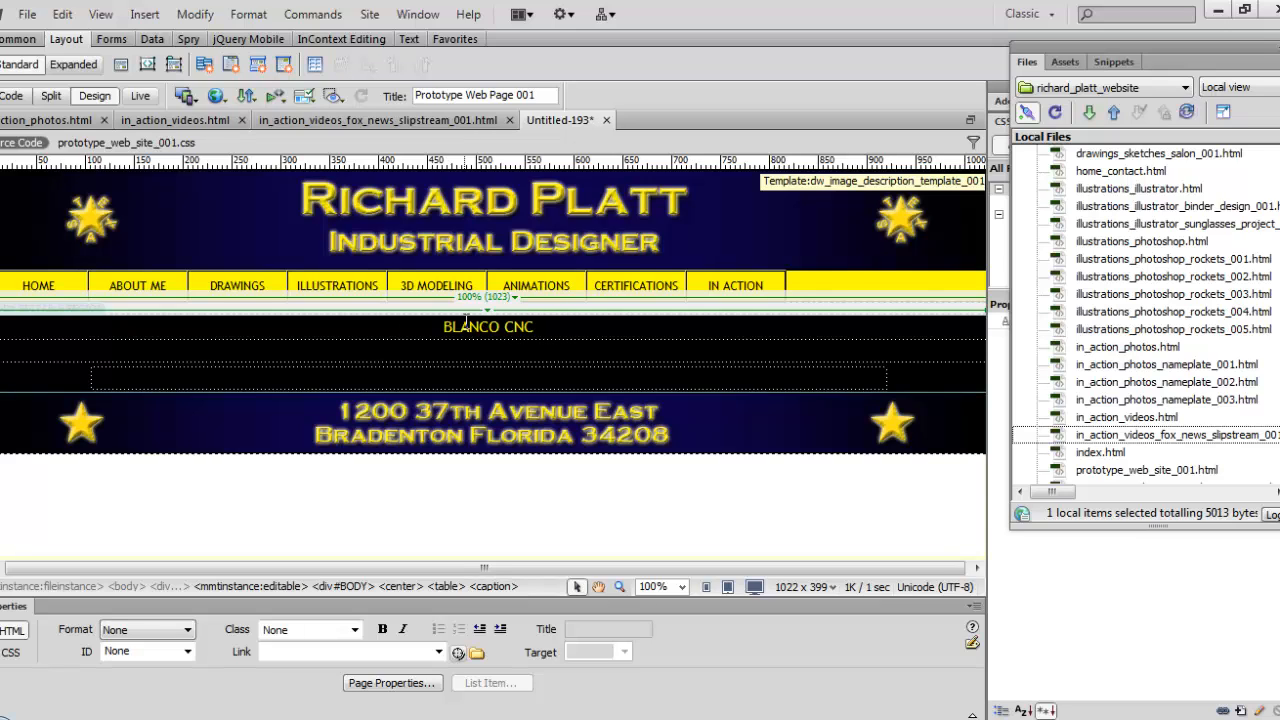
type("MILL IN ACTION MI")
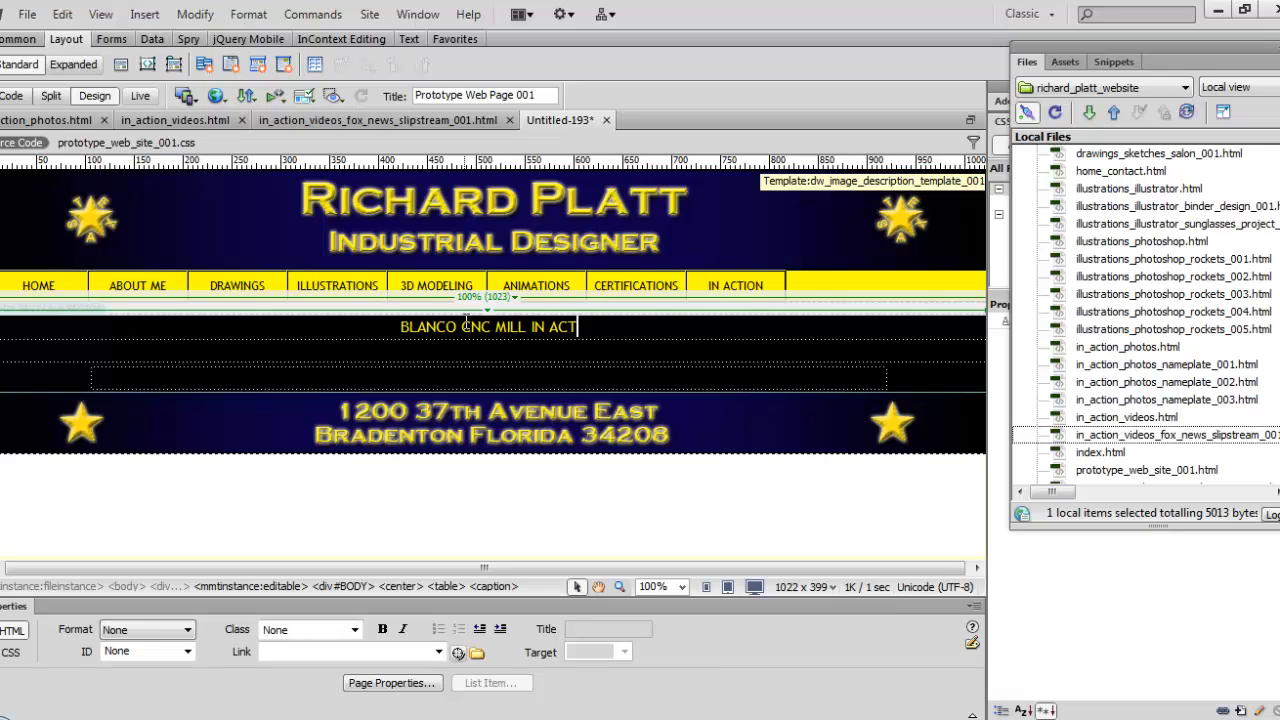
key("BackSpace")
key("BackSpace")
key("BackSpace")
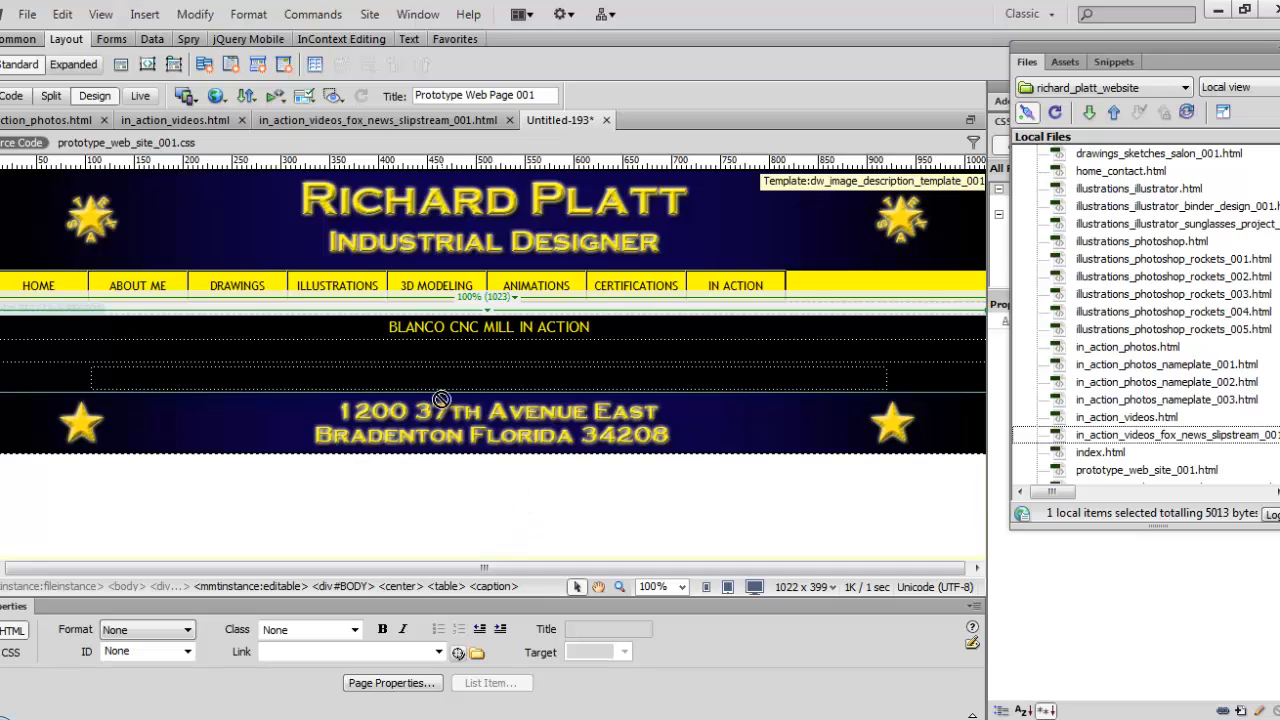
- Place the cursor in the empty cell under the caption and switch to the CNC router video on YouTube in Chrome
left_click(503, 372)
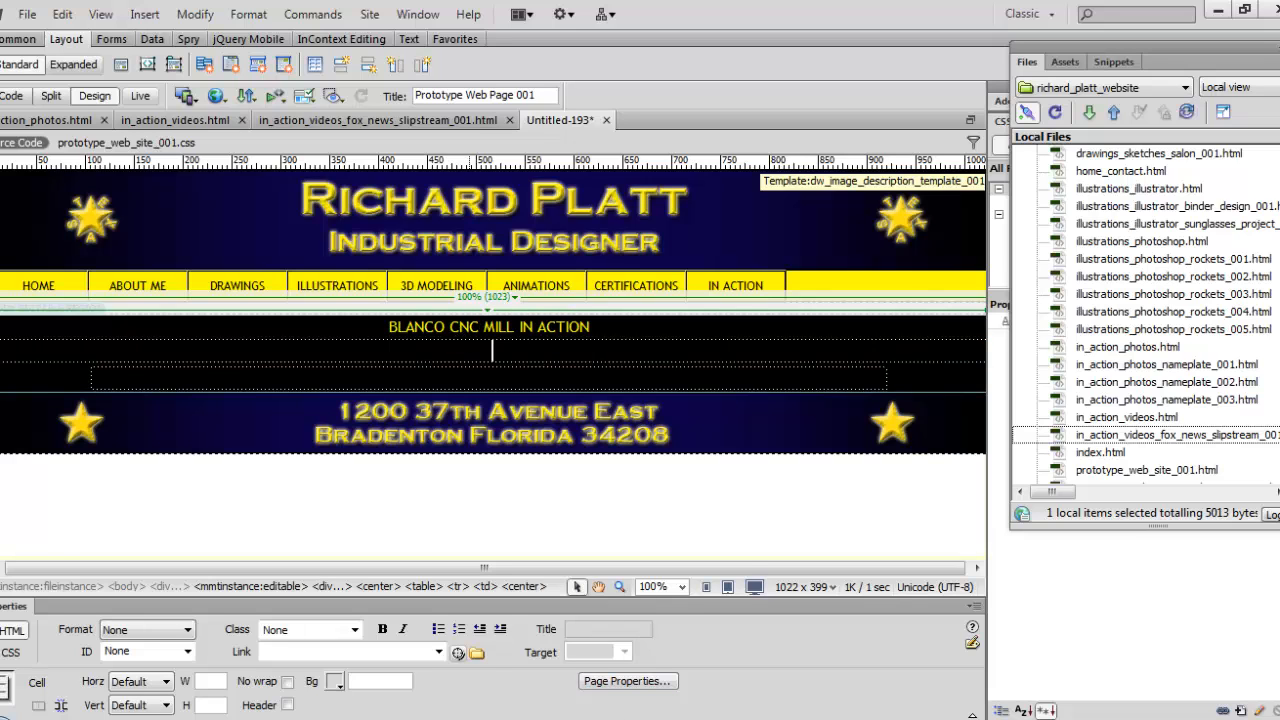
mouse_move(651, 711)
left_click(492, 349)
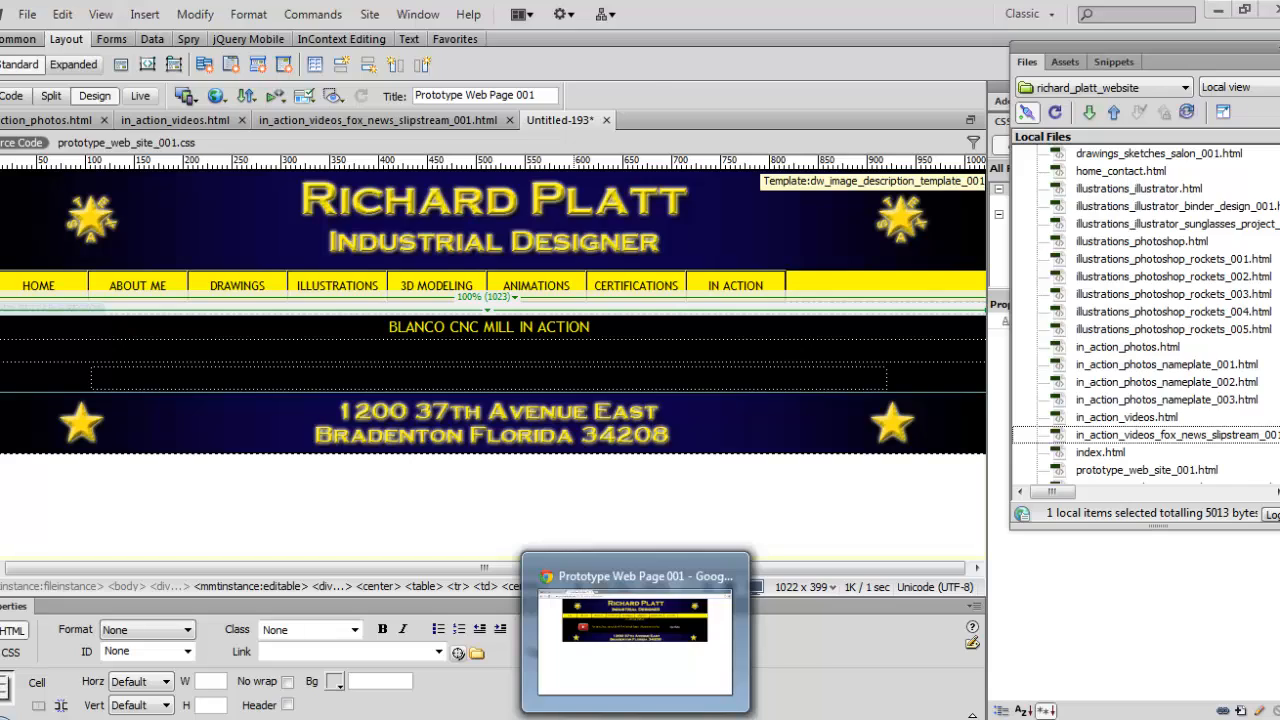
left_click(634, 660)
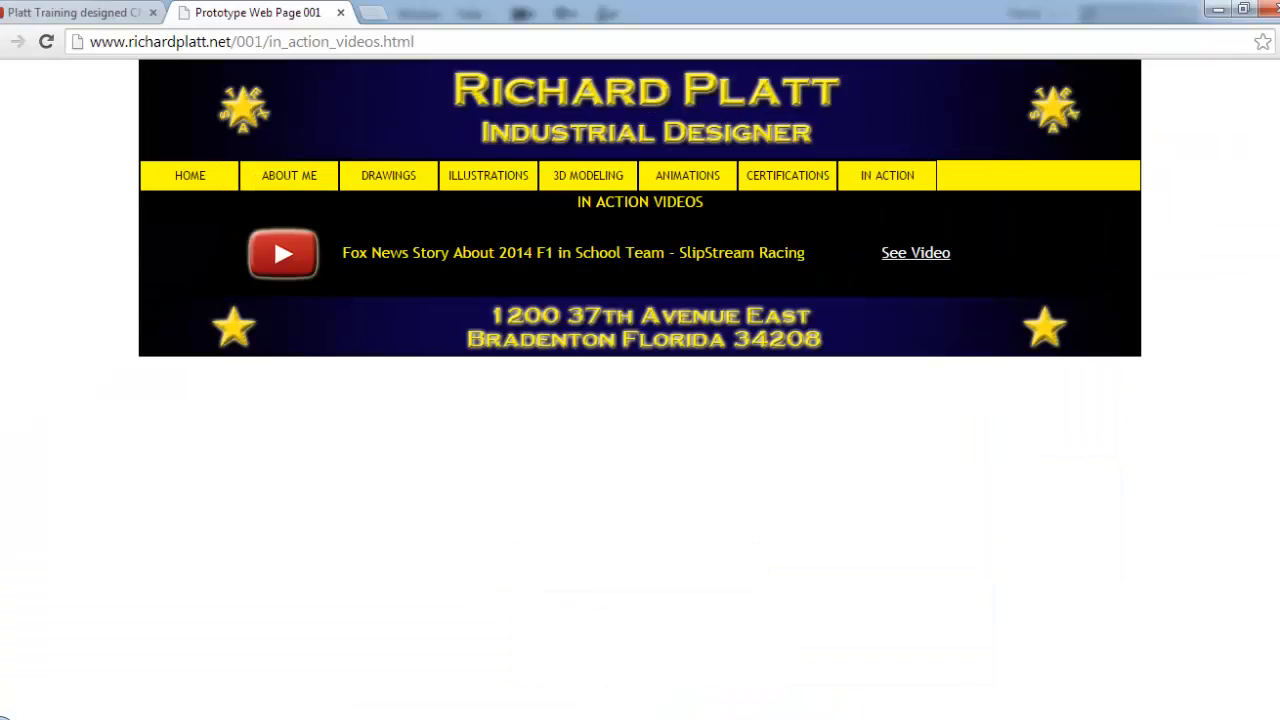
left_click(106, 13)
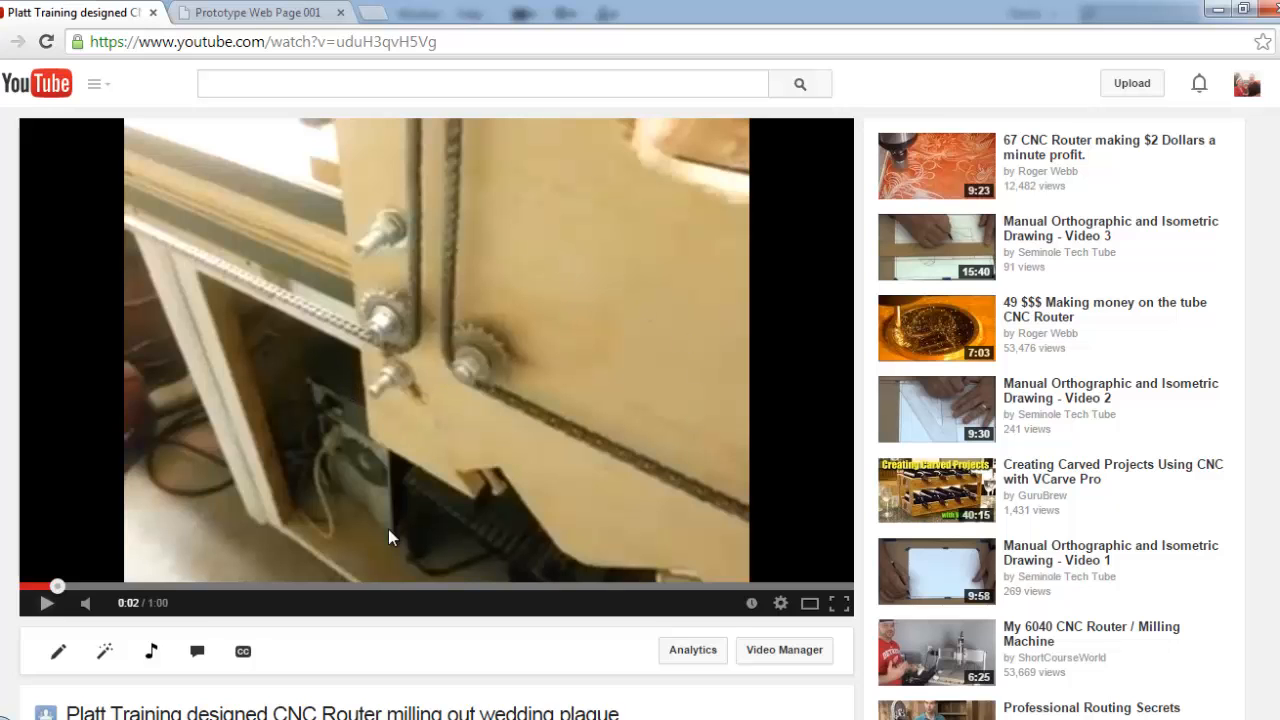
- Open the video's sharing options and copy its 640 by 480 iframe embed code
scroll(222, 484, "down", 3)
scroll(218, 476, "up", 3)
scroll(414, 246, "down", 4)
scroll(378, 250, "up", 4)
scroll(333, 340, "down", 5)
scroll(334, 343, "up", 1)
scroll(300, 330, "up", 1)
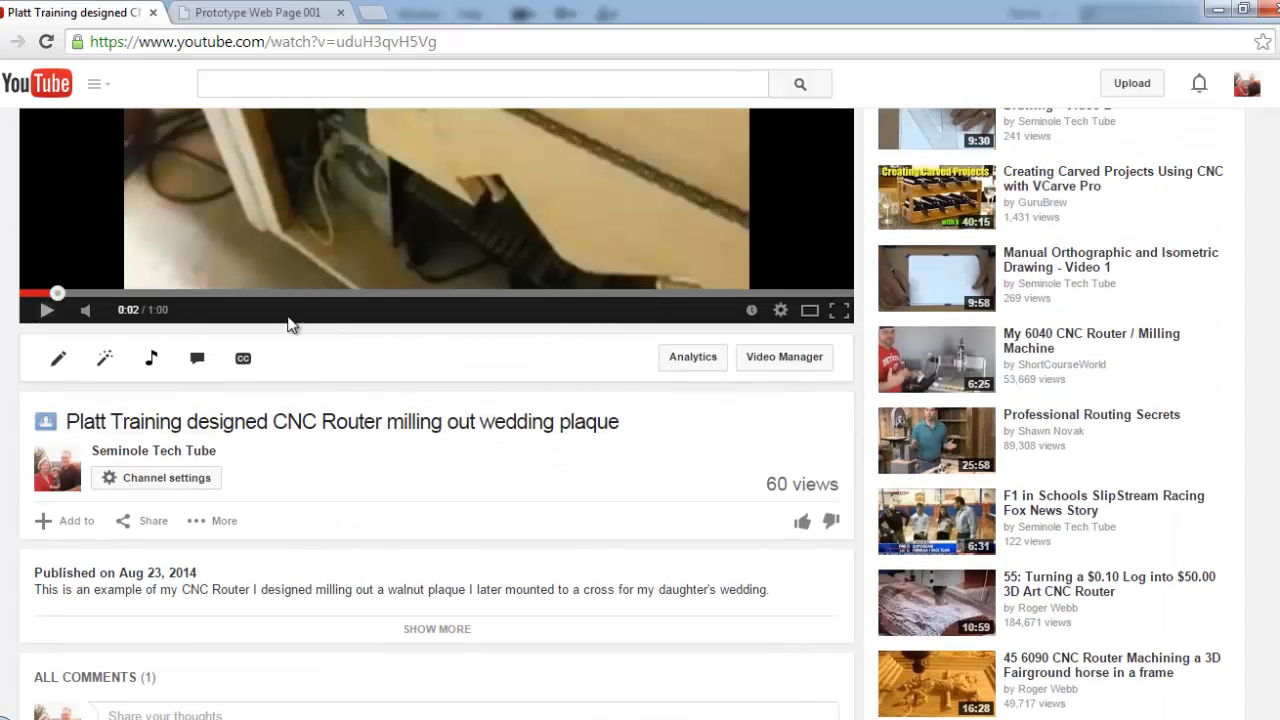
left_click(153, 521)
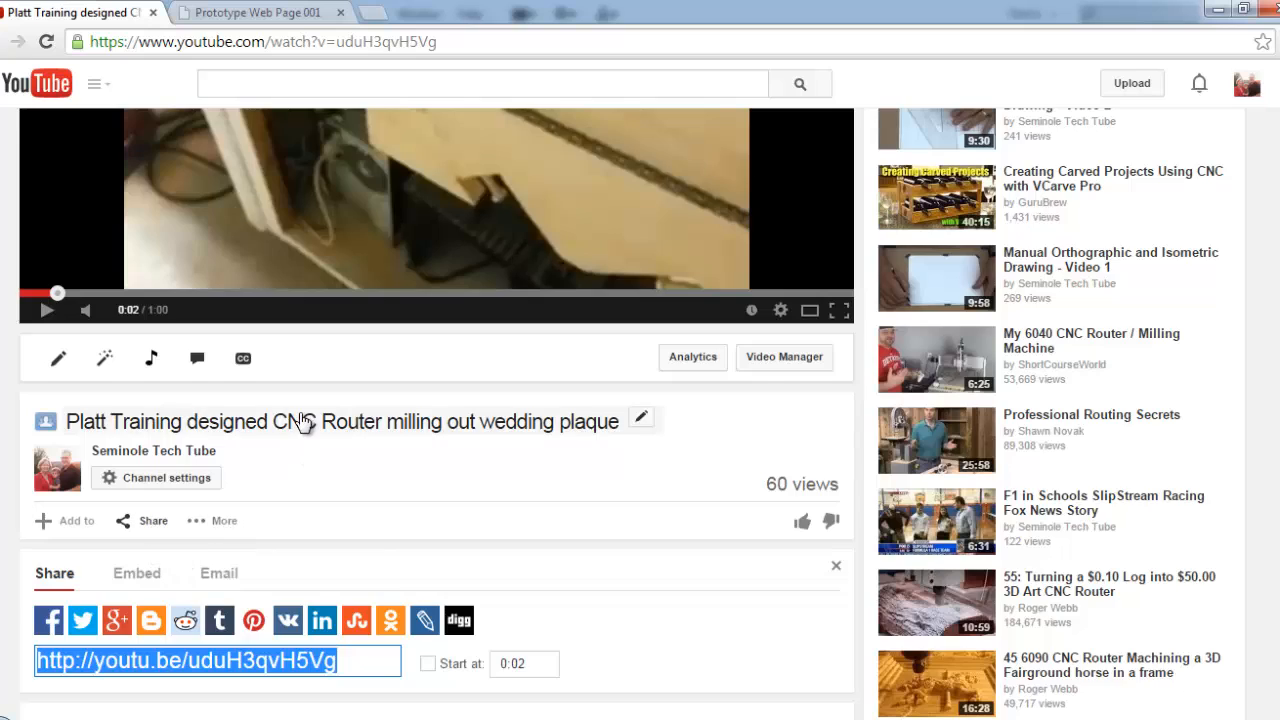
scroll(400, 418, "down", 2)
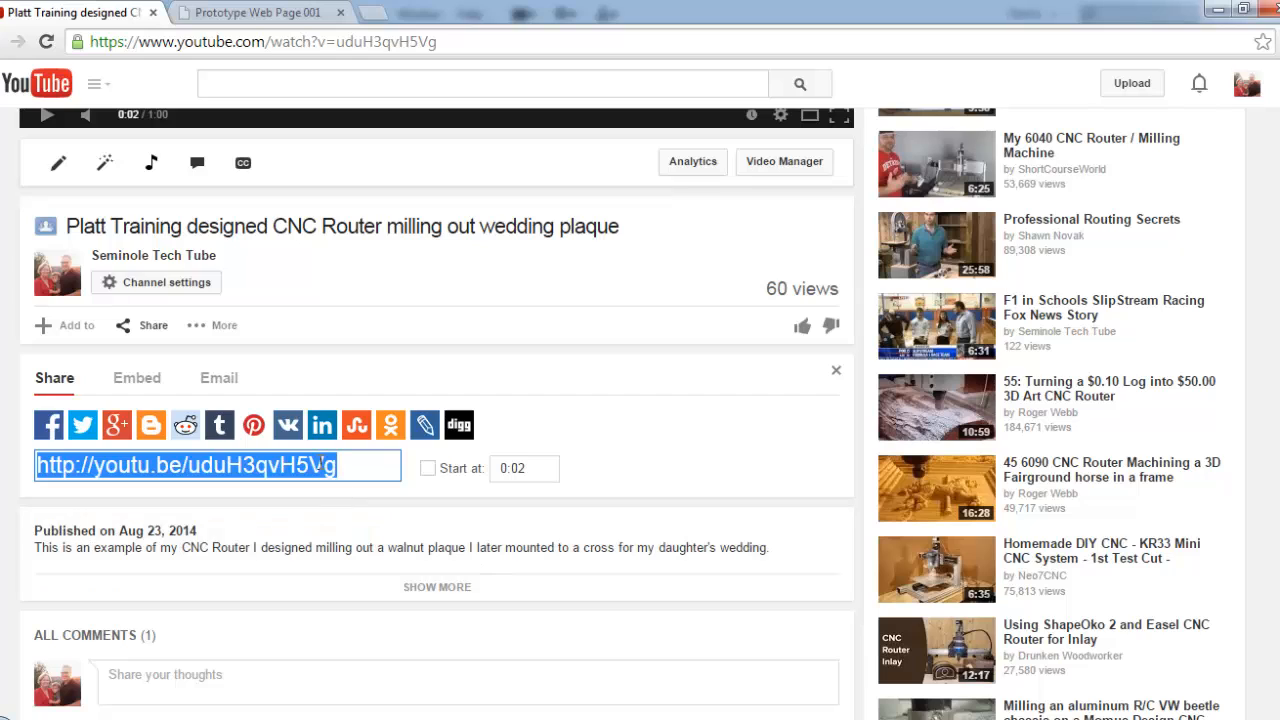
left_click(147, 386)
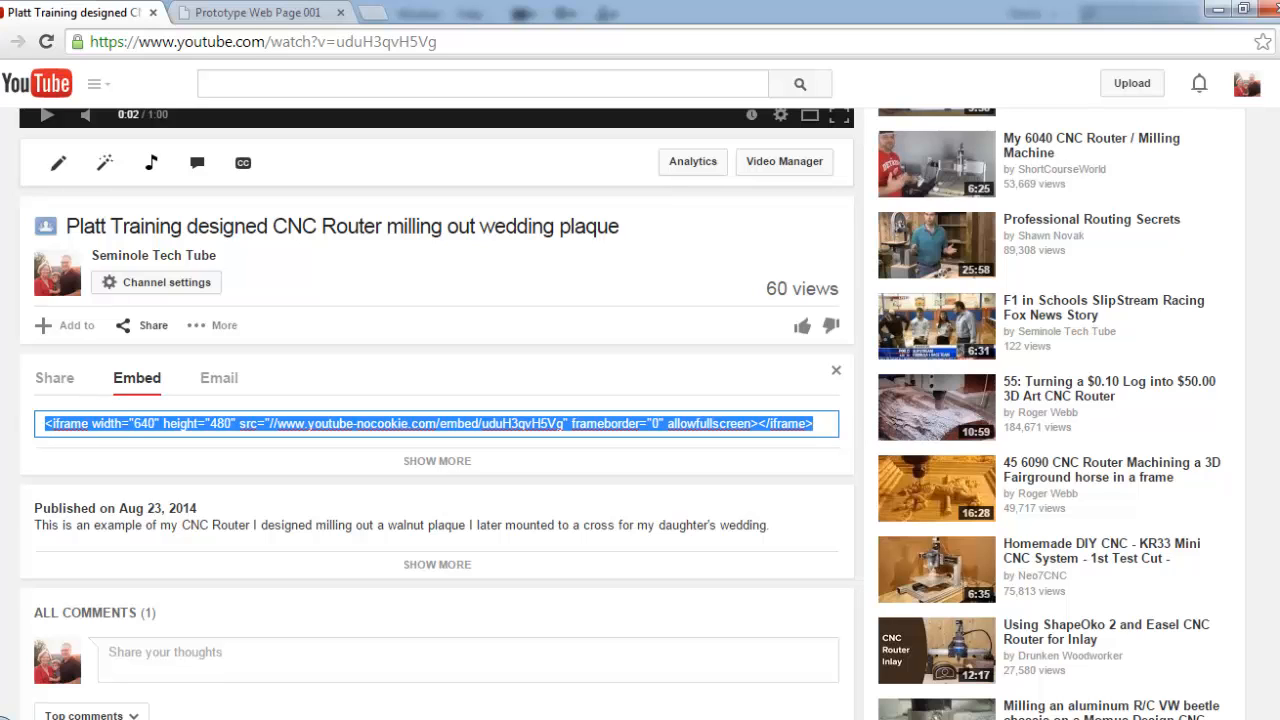
- Back in Dreamweaver, show the code beside the design and replace the &nbsp; in the cell under the caption with the copied YouTube iframe code
left_click(612, 719)
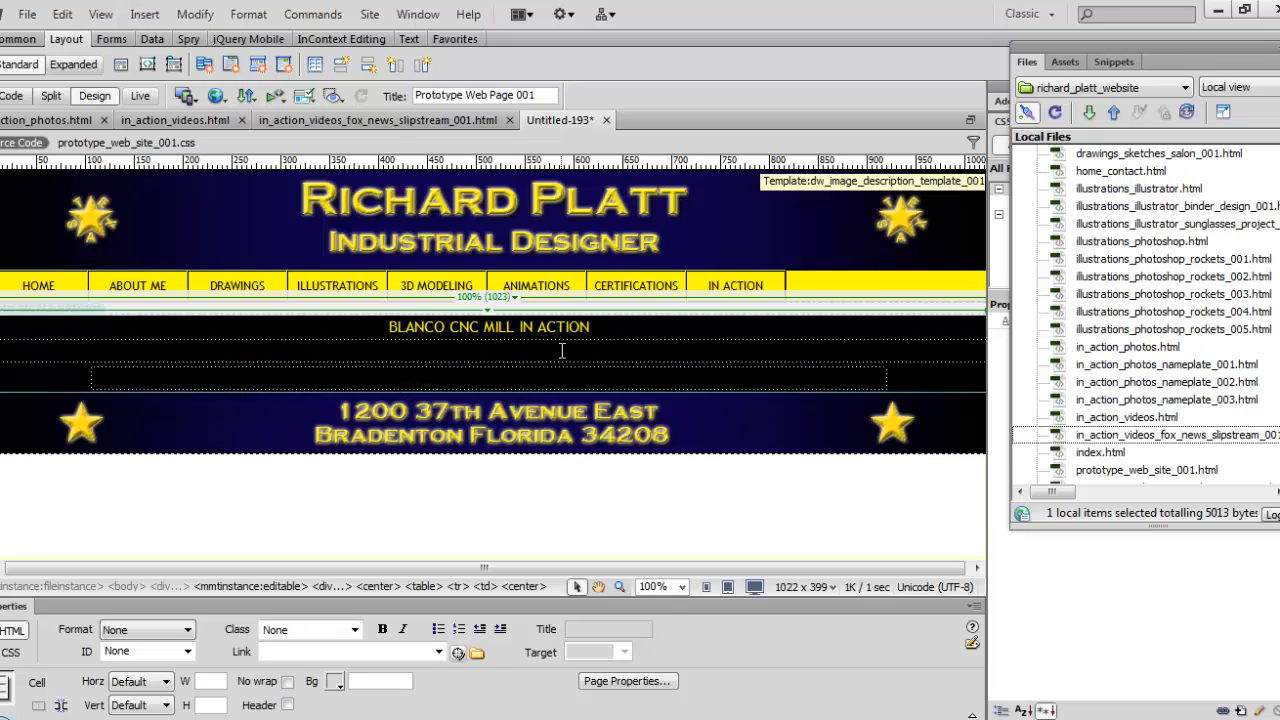
left_click(55, 94)
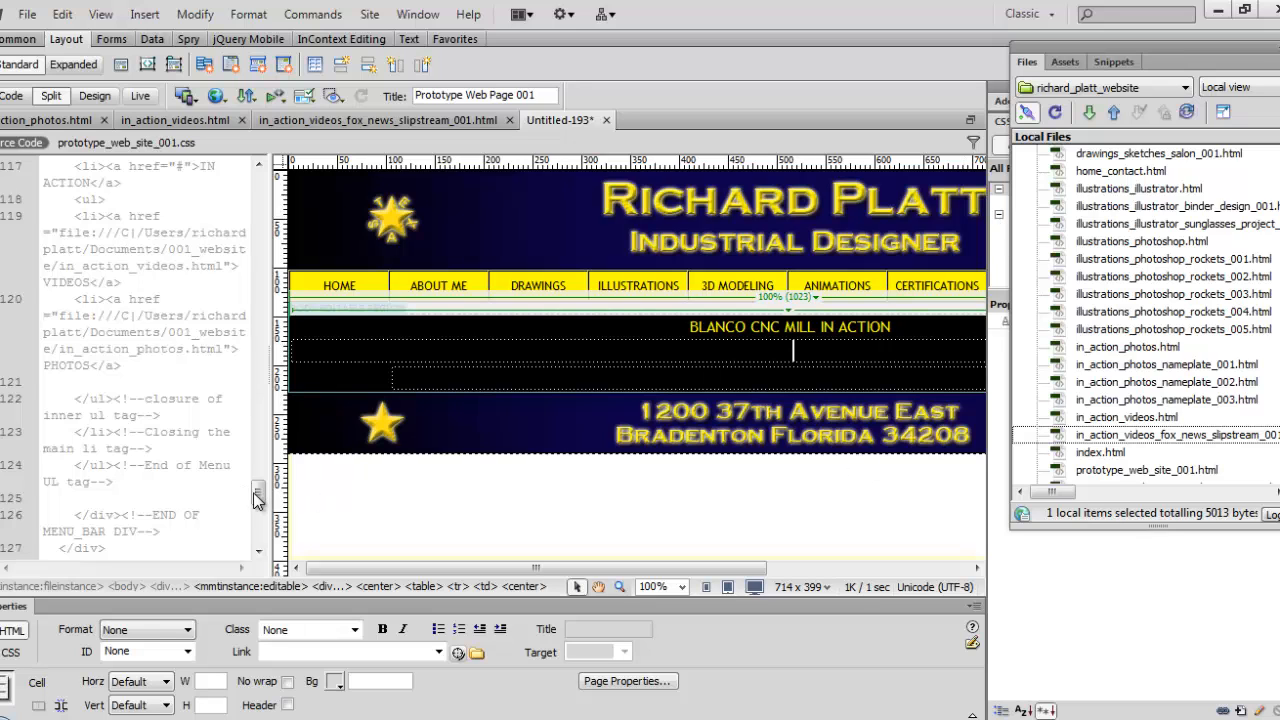
scroll(220, 400, "down", 5)
scroll(214, 300, "up", 1)
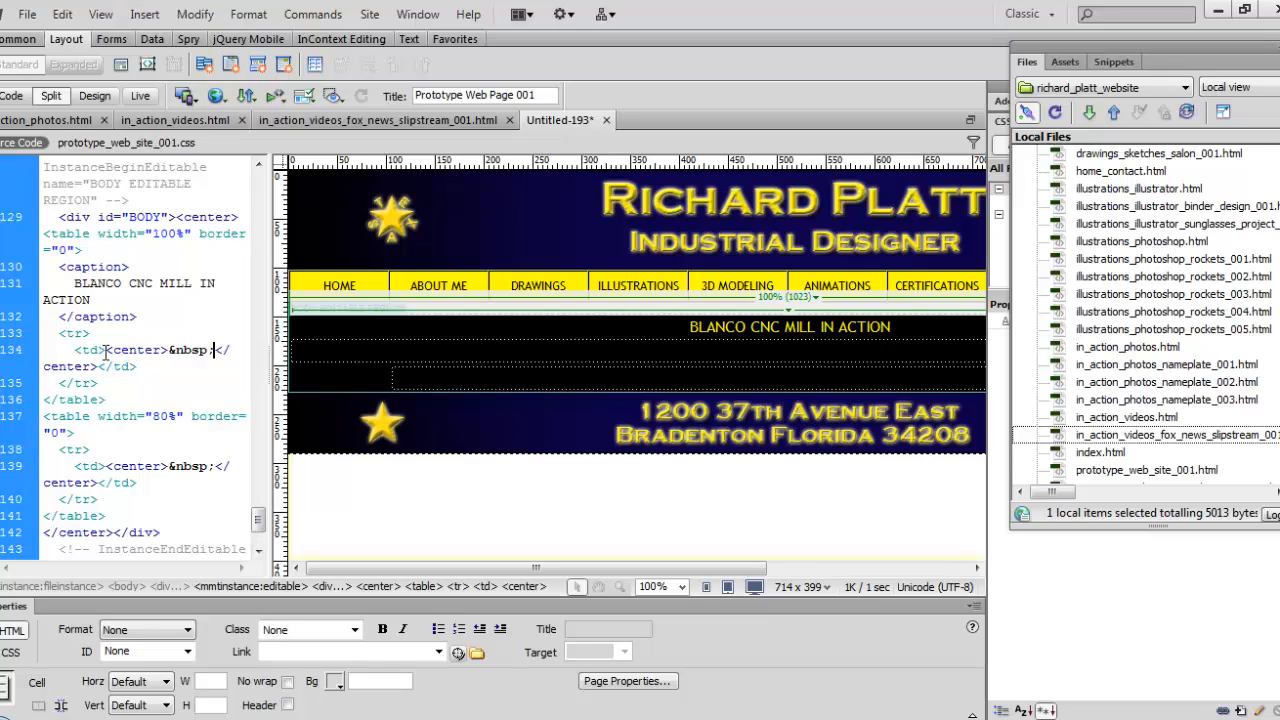
left_click_drag(216, 350, 168, 351)
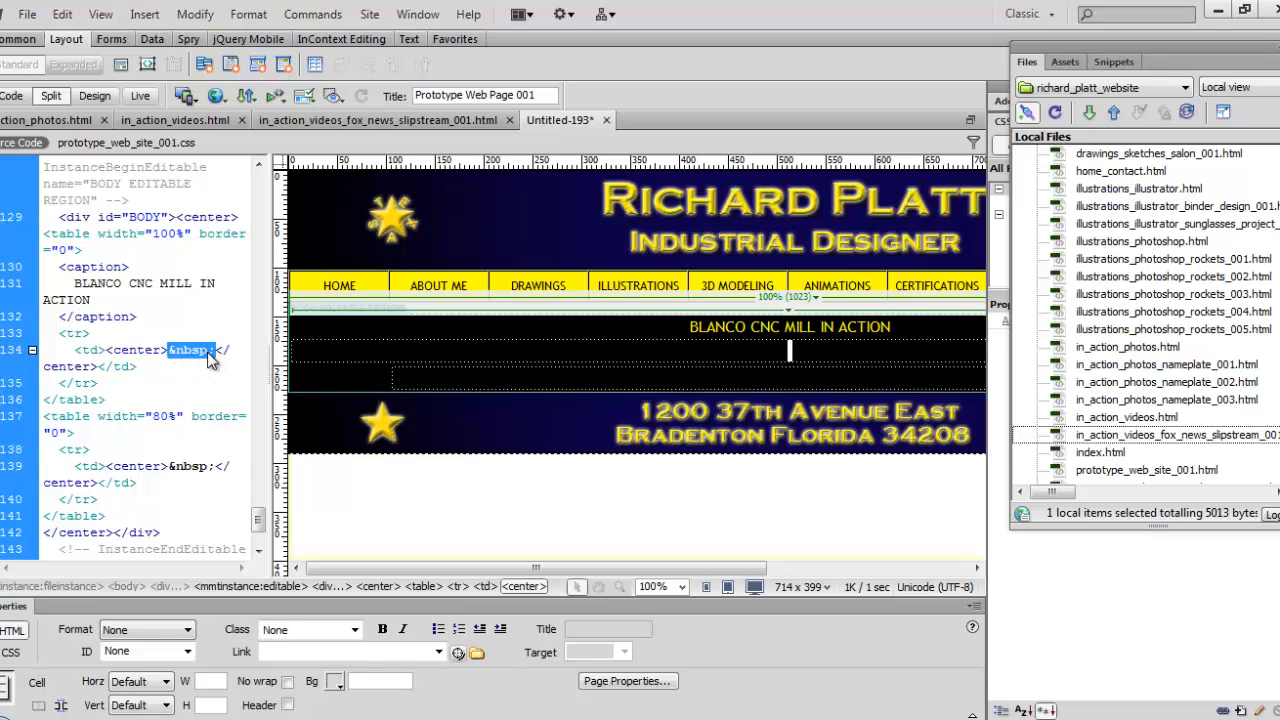
type("<iframe width=\"640\" height=\"480\" src=\"//www.youtube-nocookie.com/embed/uduH3qvH5Vg\" frameborder=\"0\" allowfullscreen></iframe>")
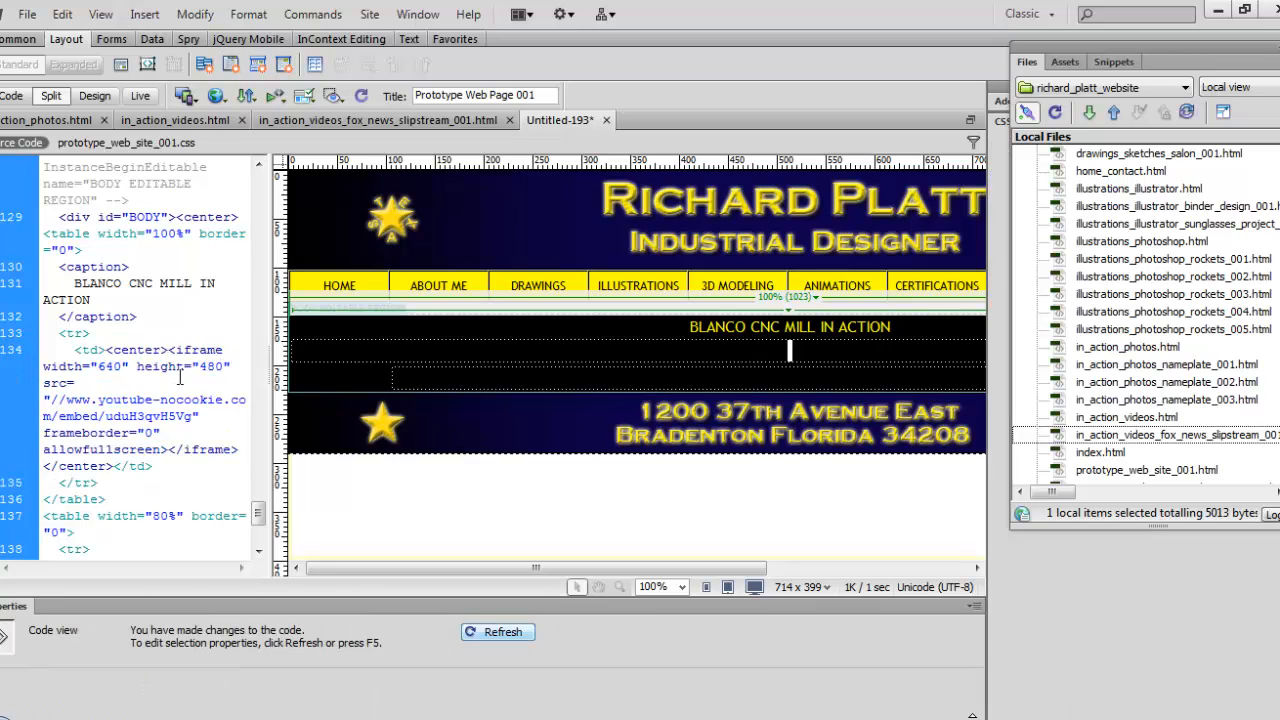
left_click(636, 717)
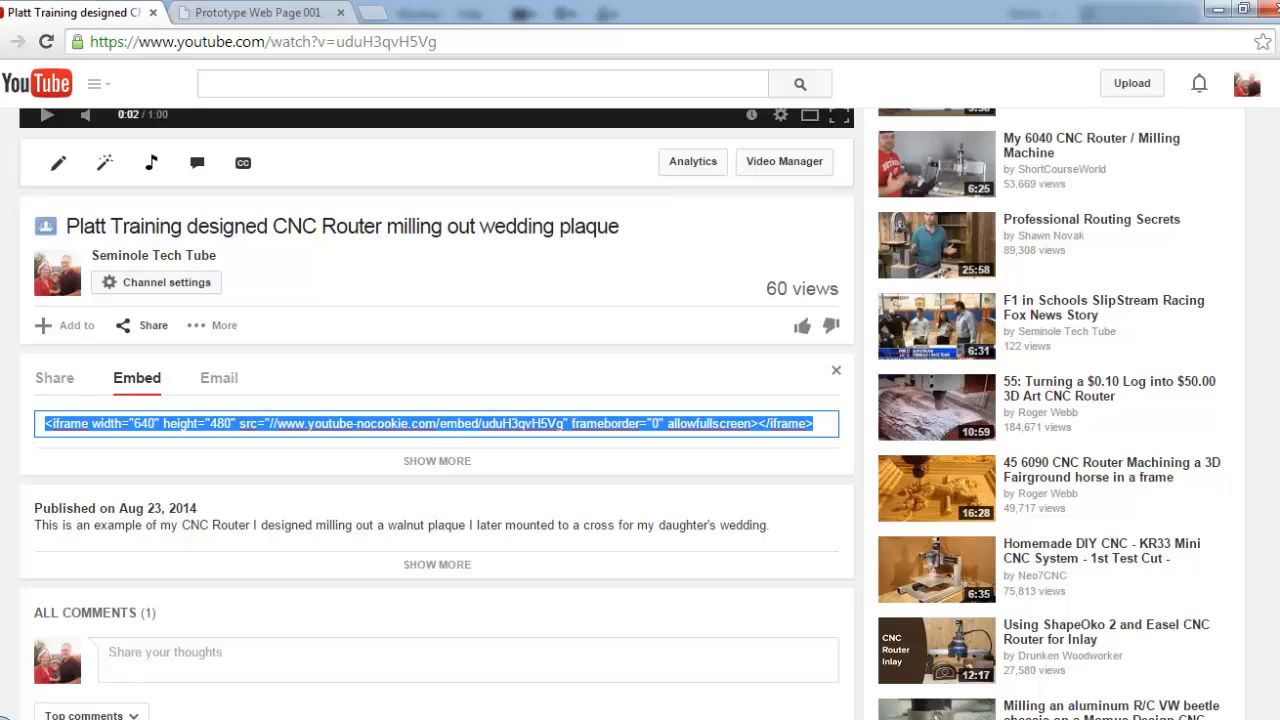
left_click(620, 717)
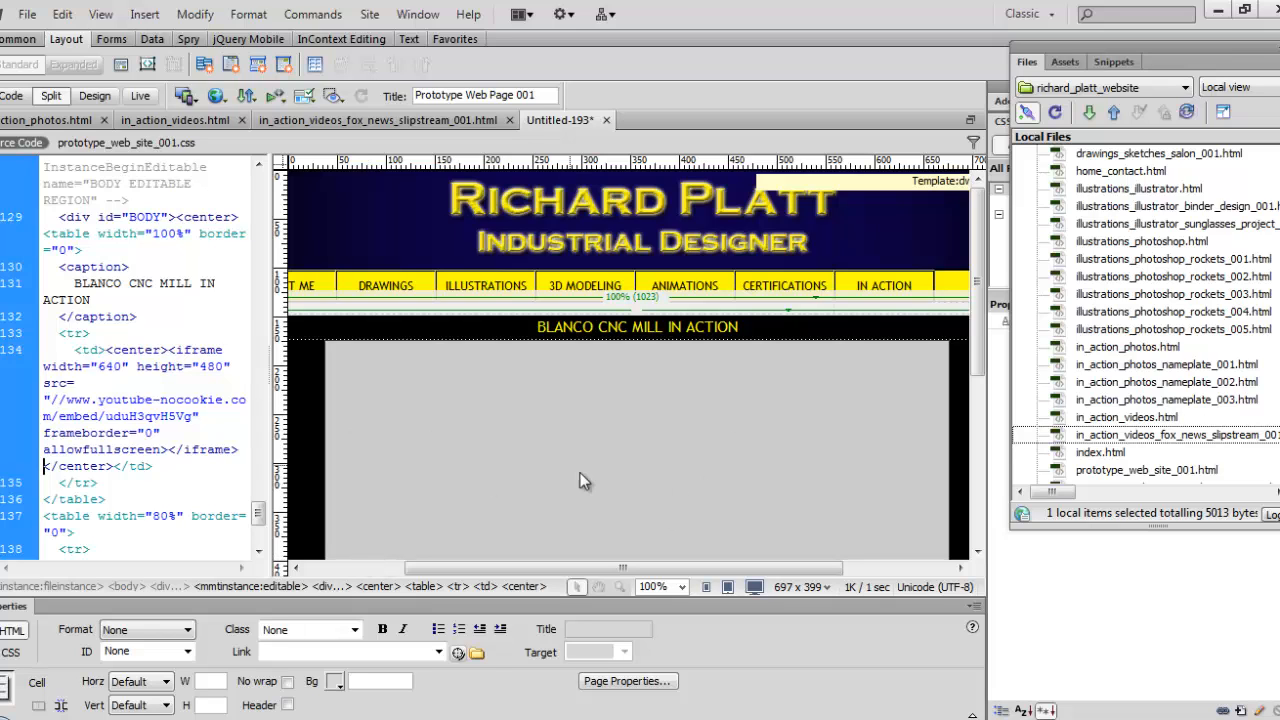
- Return to the design-only view and start the cell below the video with "This a video of the CNC Mill I designed and created using"
scroll(609, 437, "down", 4)
scroll(610, 430, "up", 3)
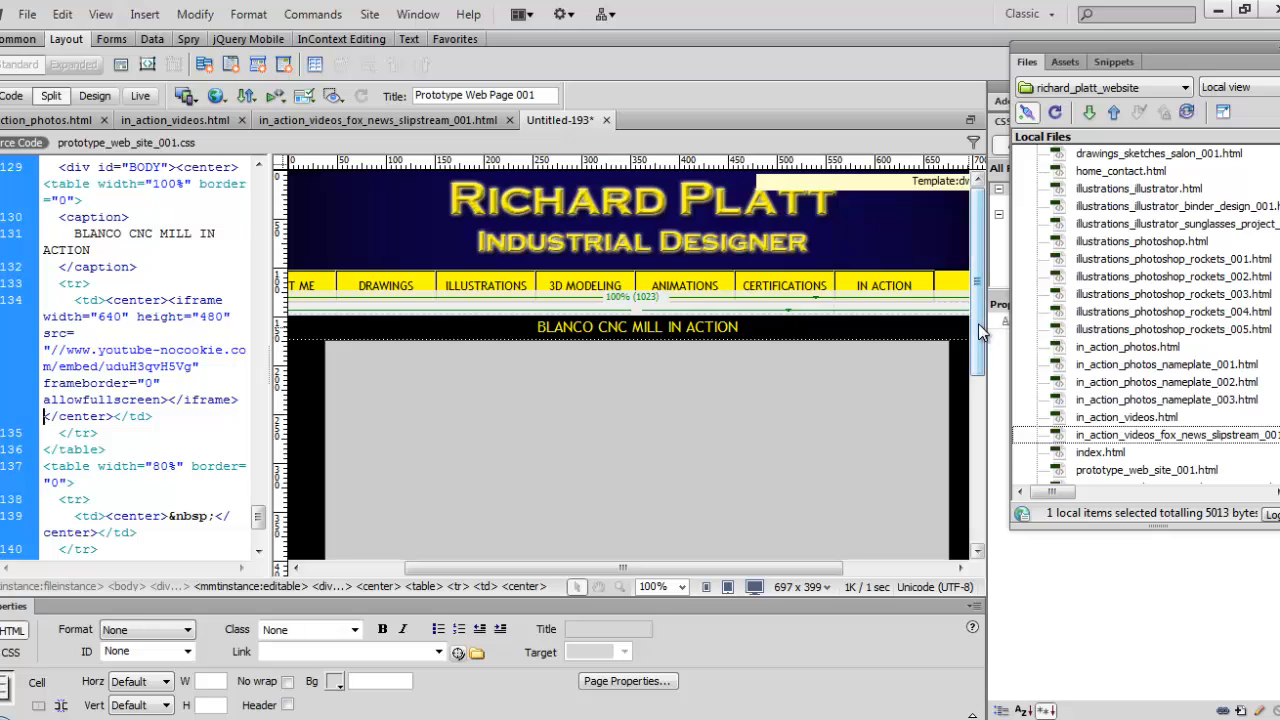
left_click_drag(978, 323, 977, 525)
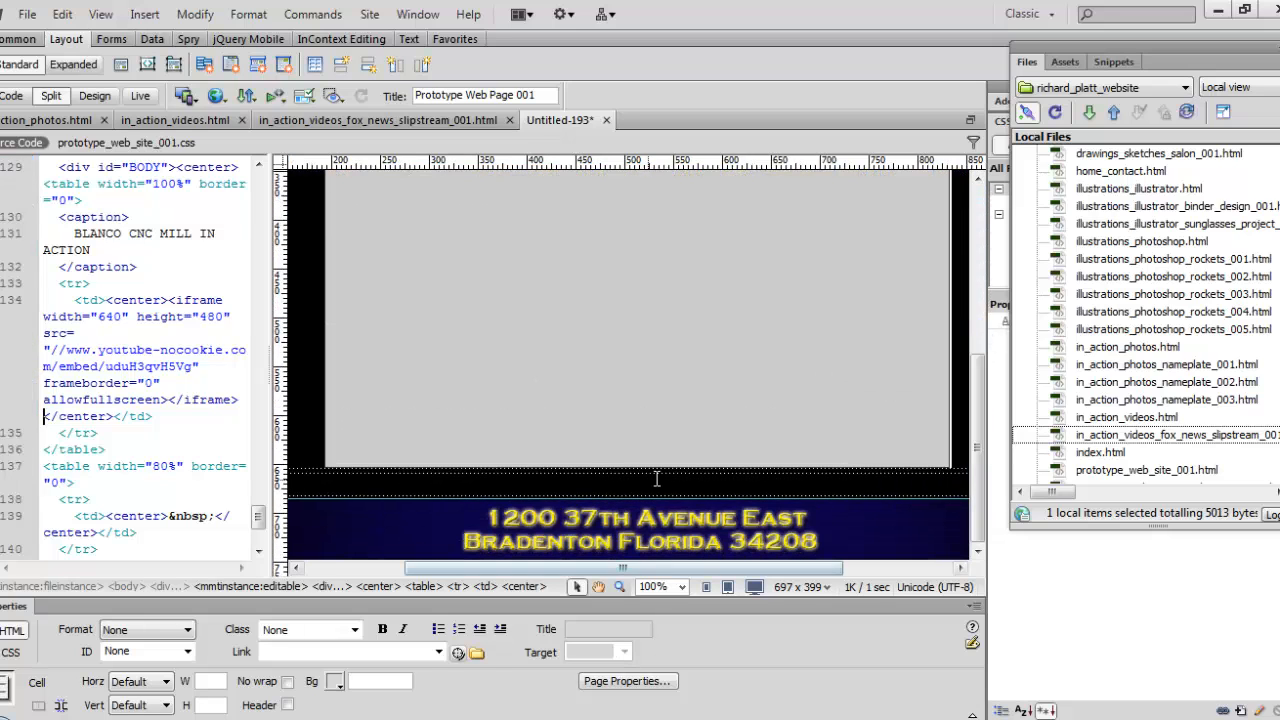
left_click(95, 96)
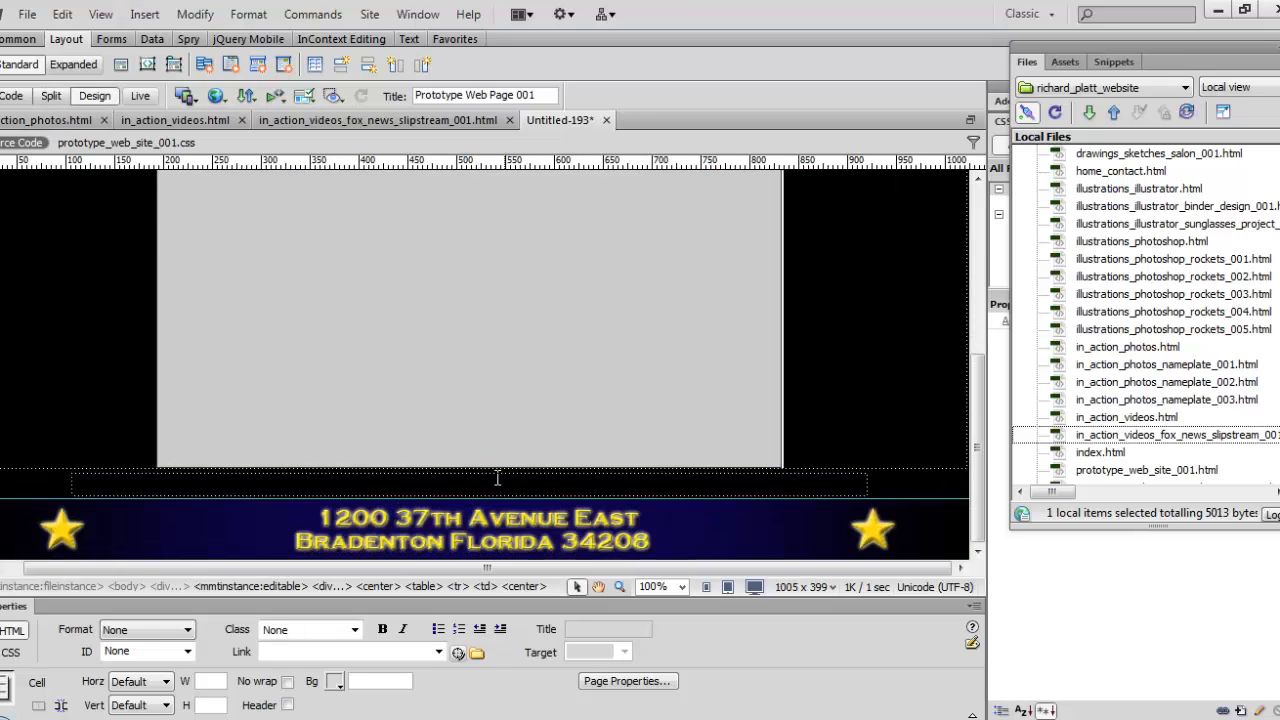
left_click(497, 478)
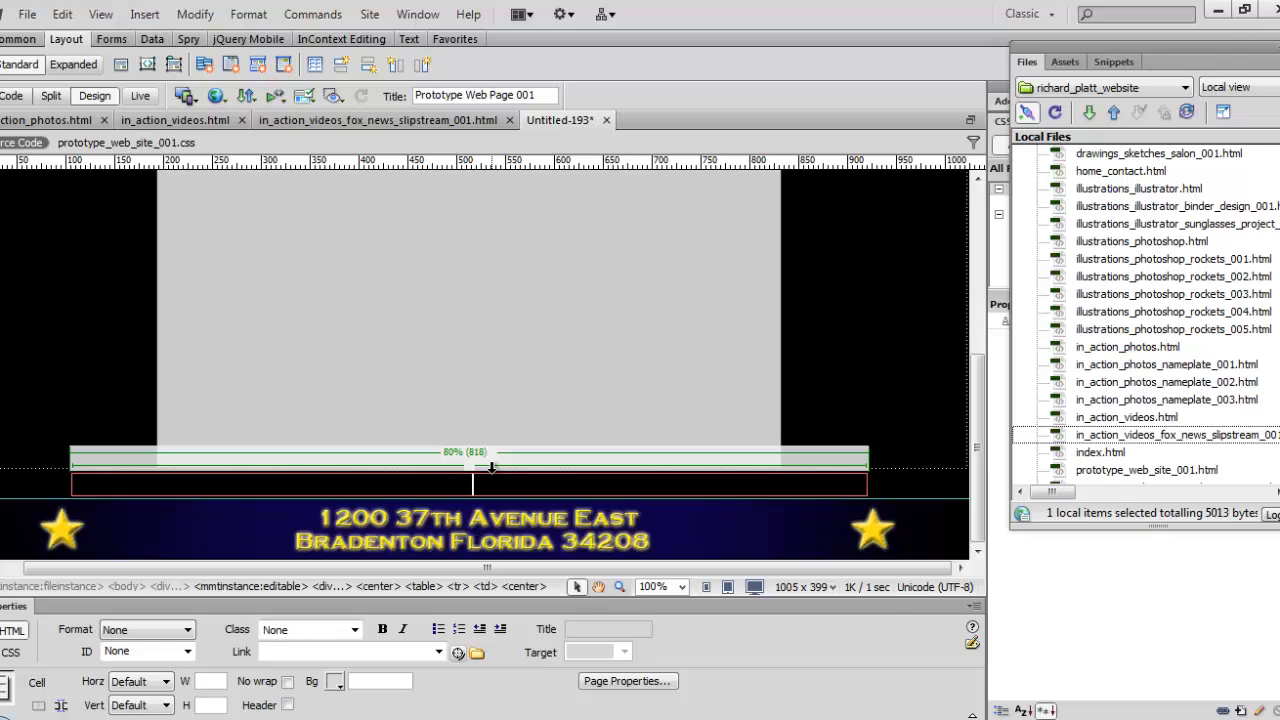
type("This a video of the ")
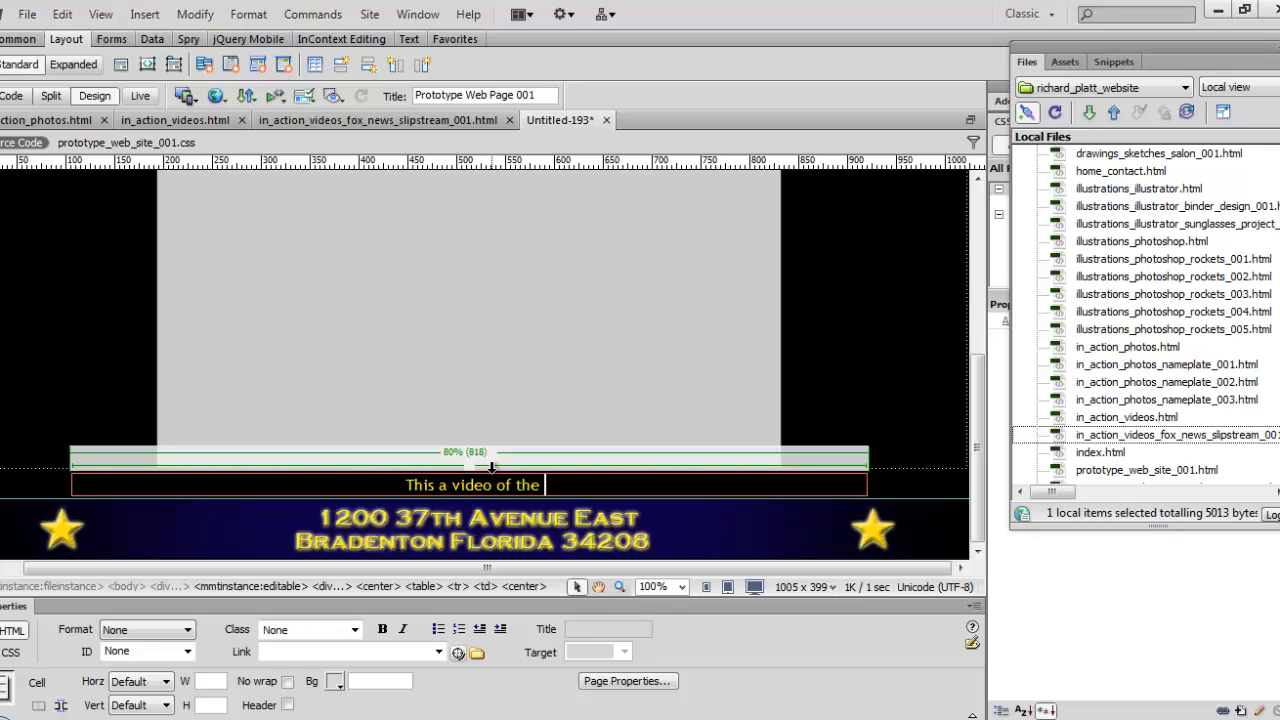
type("CNC")
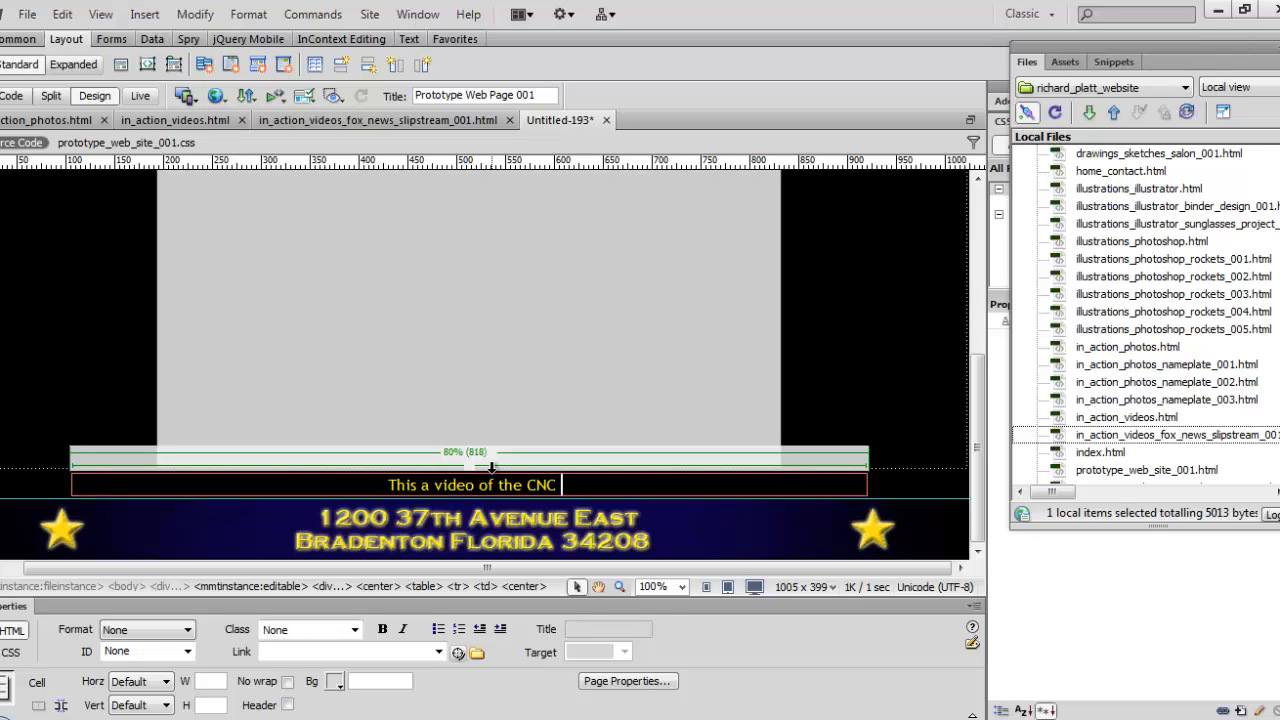
type(" Mill")
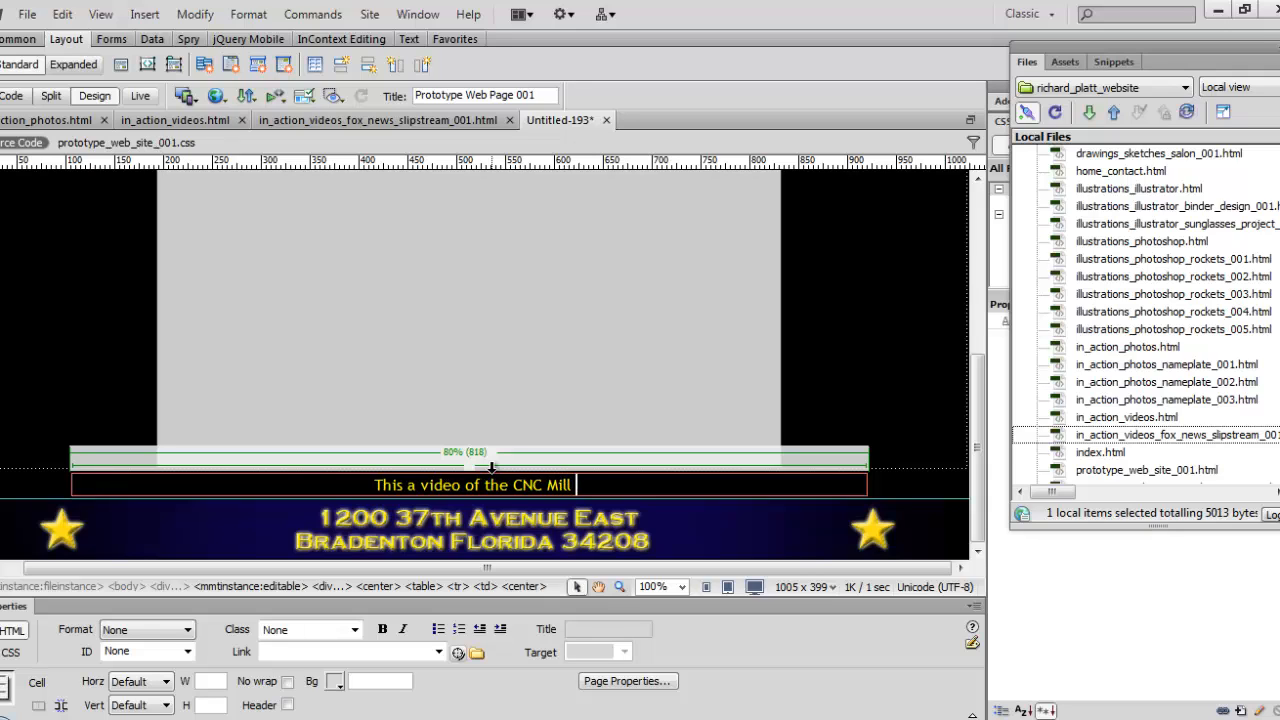
type(" I designed")
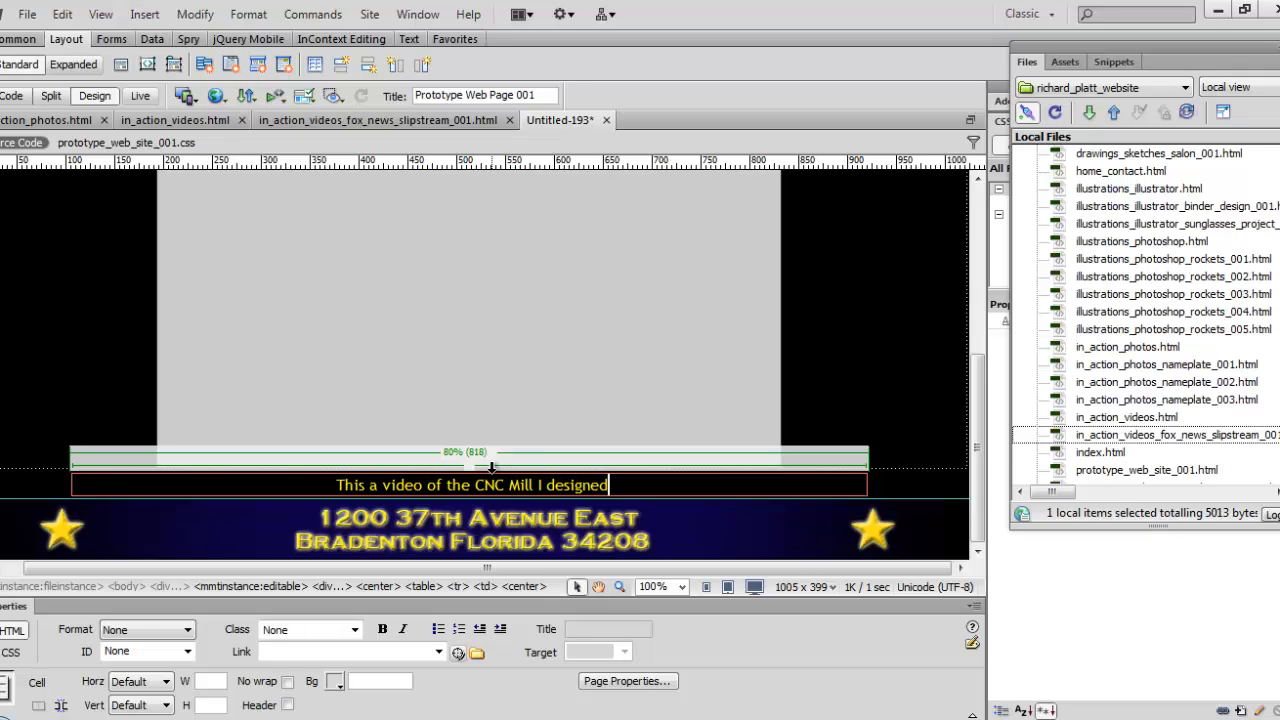
type(" and crea")
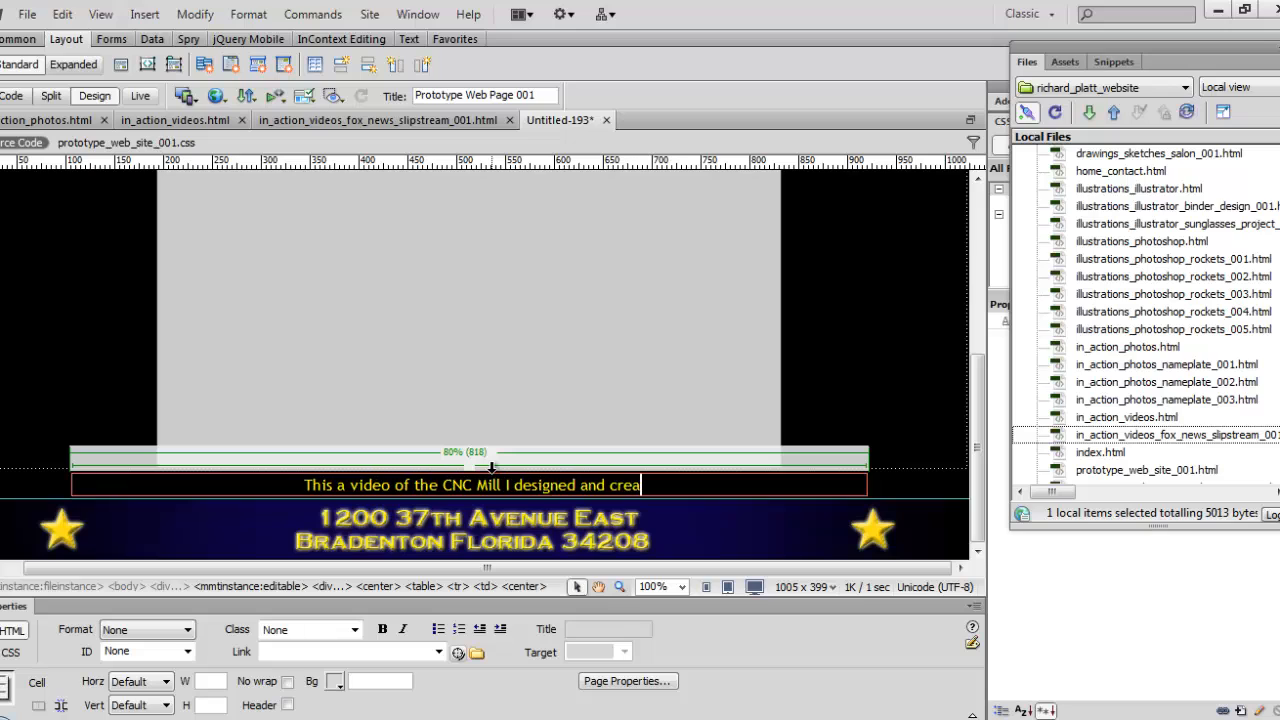
type("ted using ")
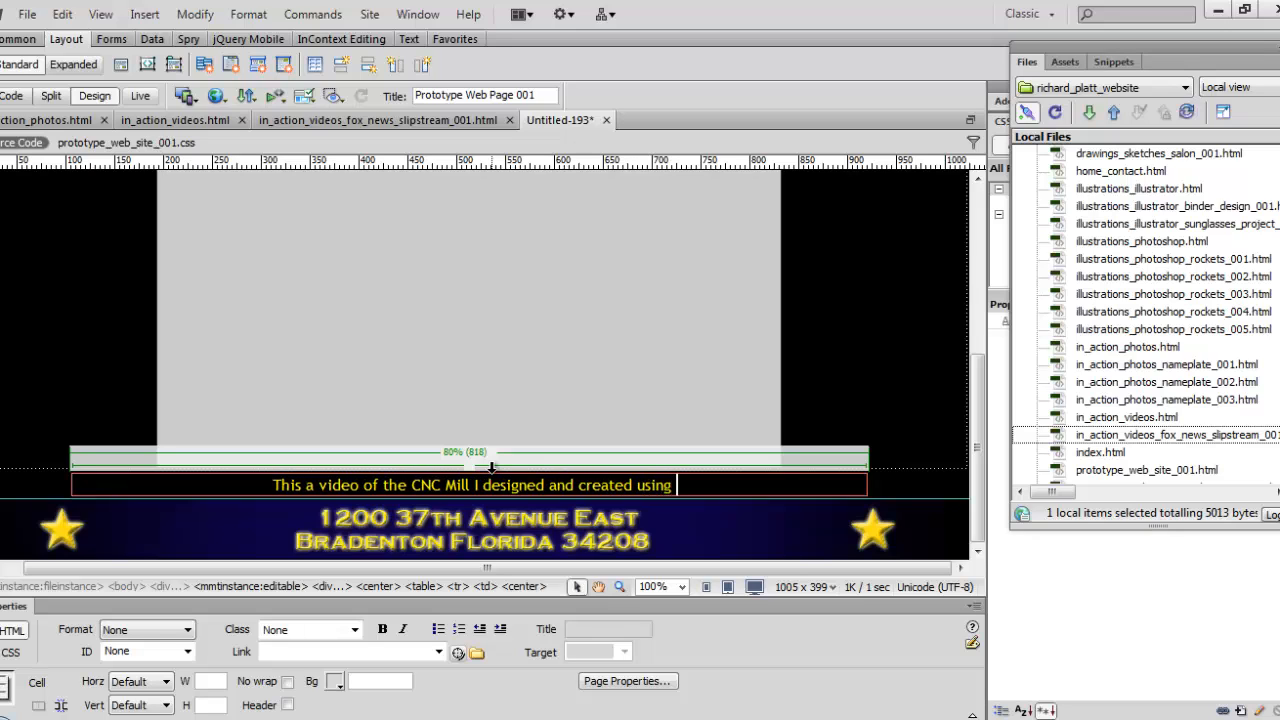
- Complete the description below the video with "SolidWorks milling out a Walnut Plaque for my daughters wedding."
type("Solid")
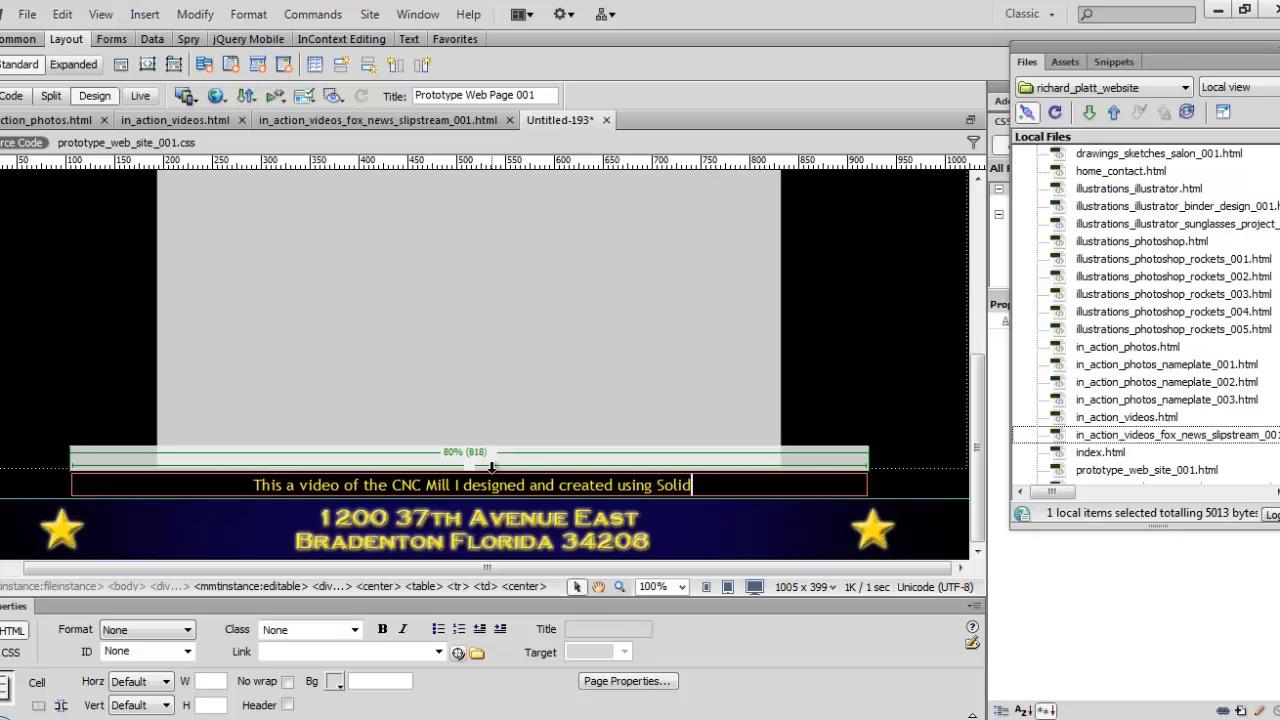
type("Works milling")
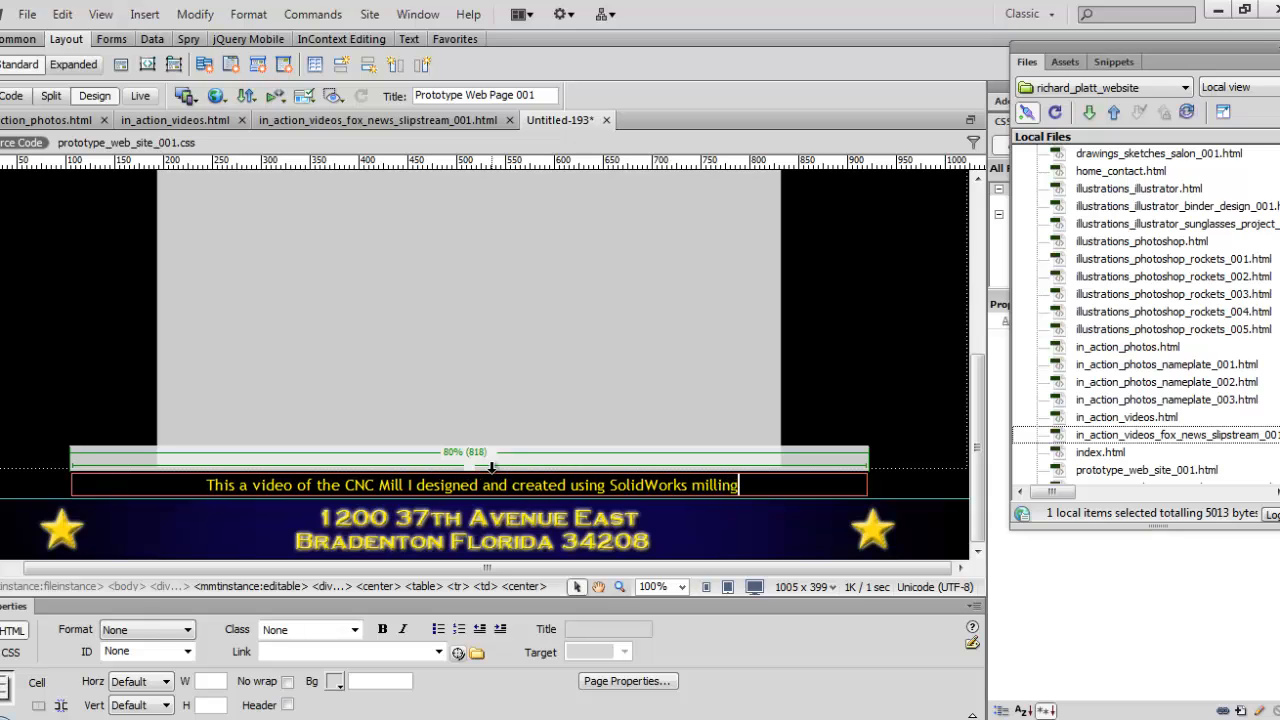
type(" out")
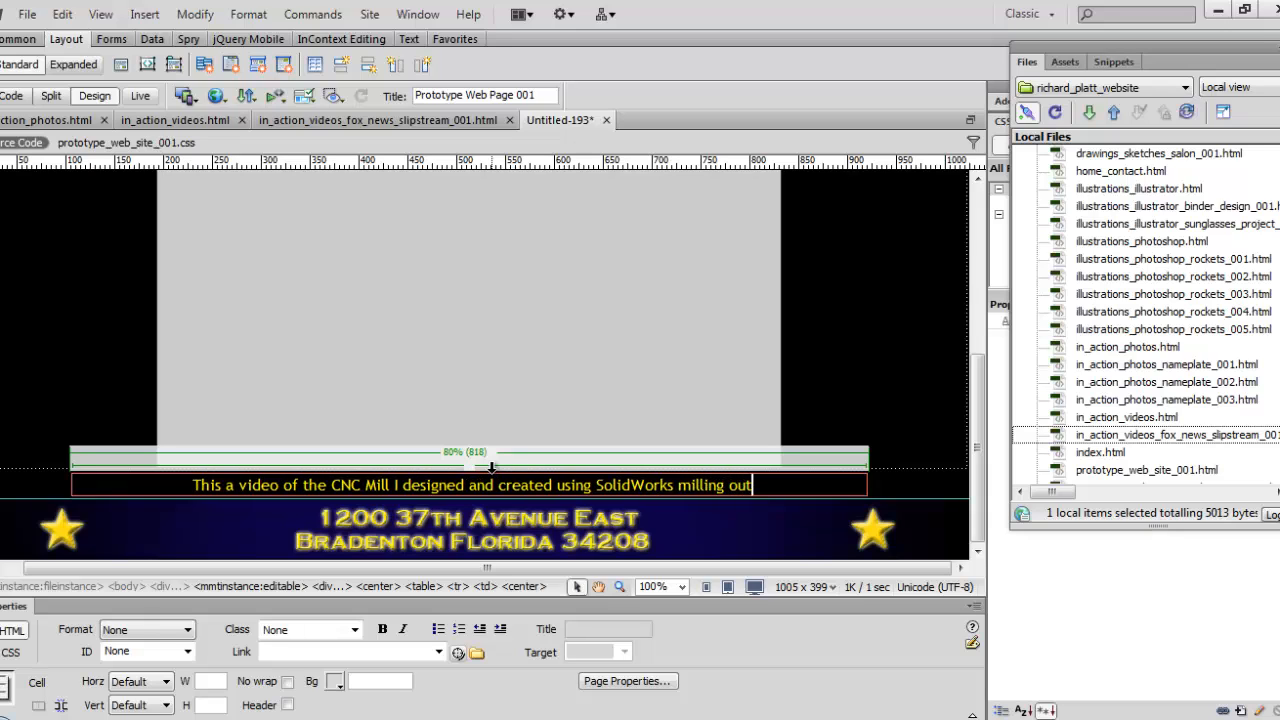
type(" a Wal")
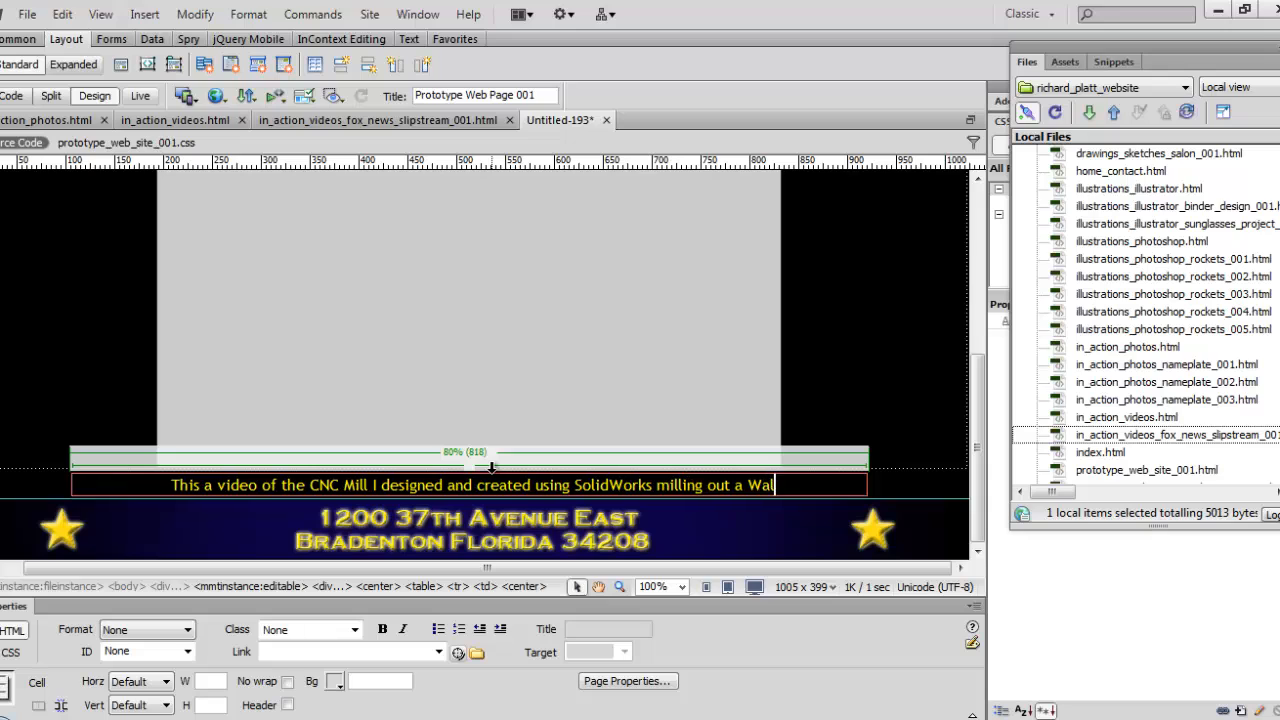
type("nut P")
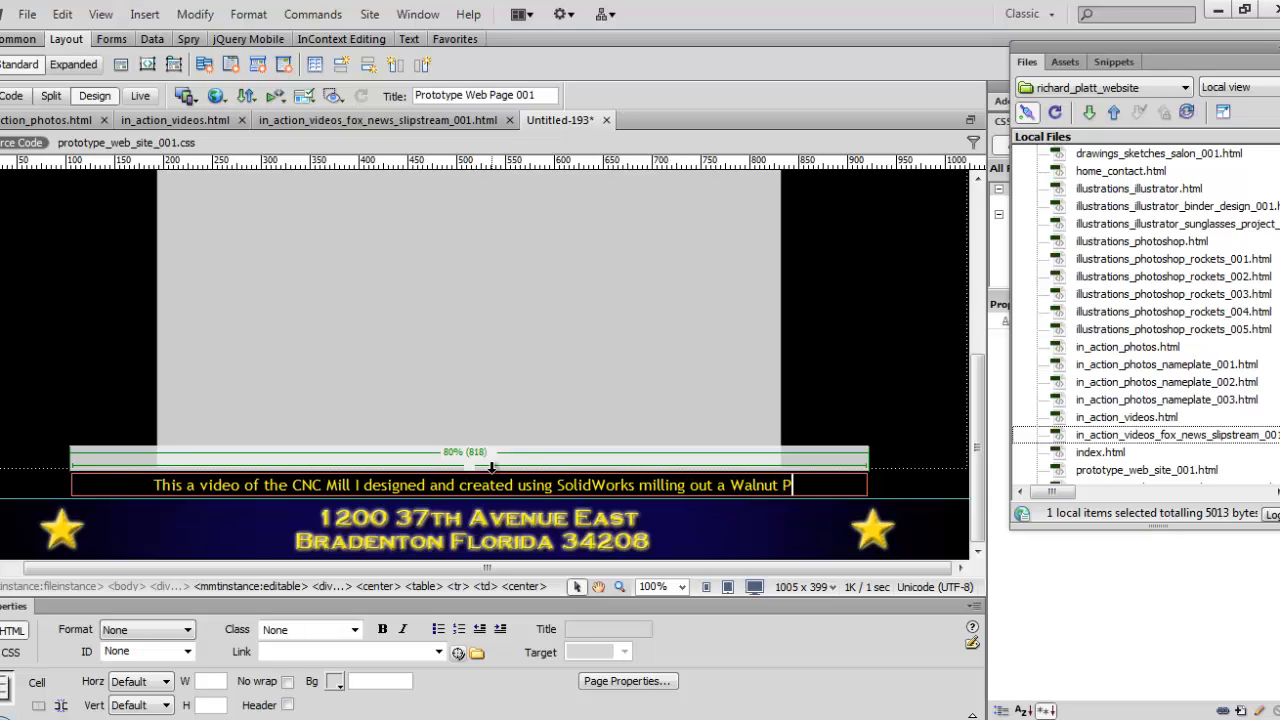
type("laque ")
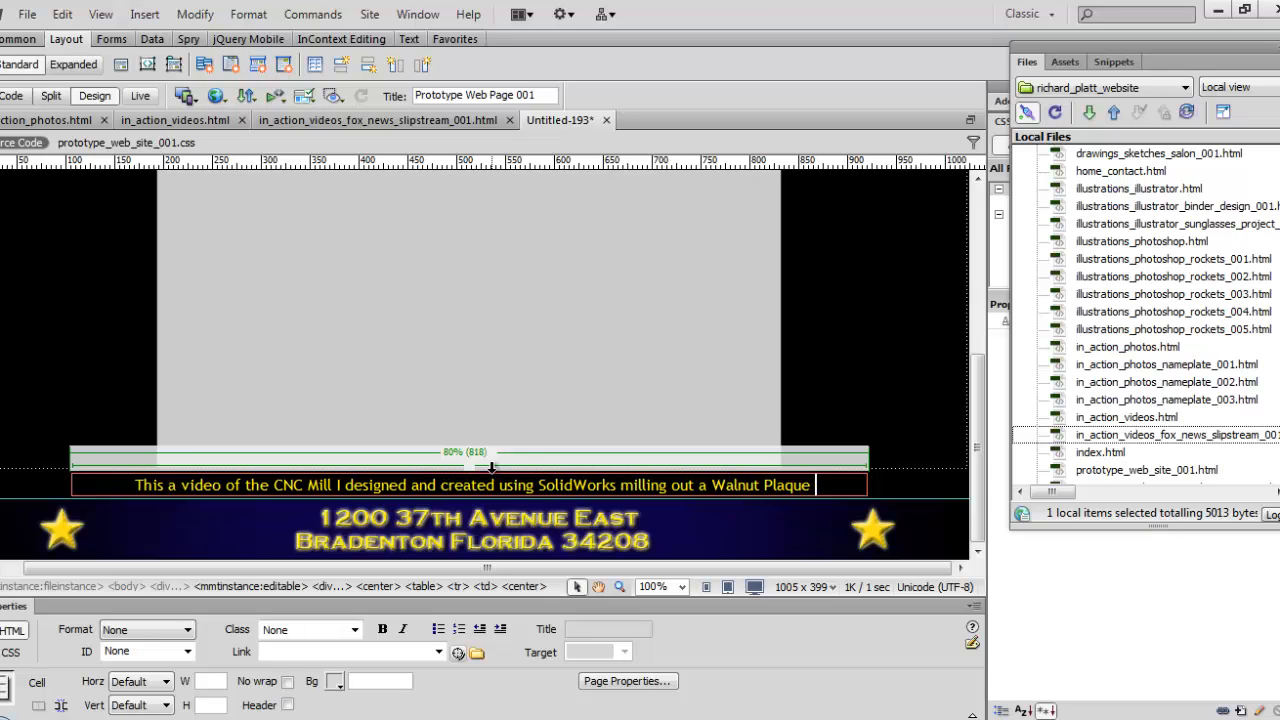
type("for my ")
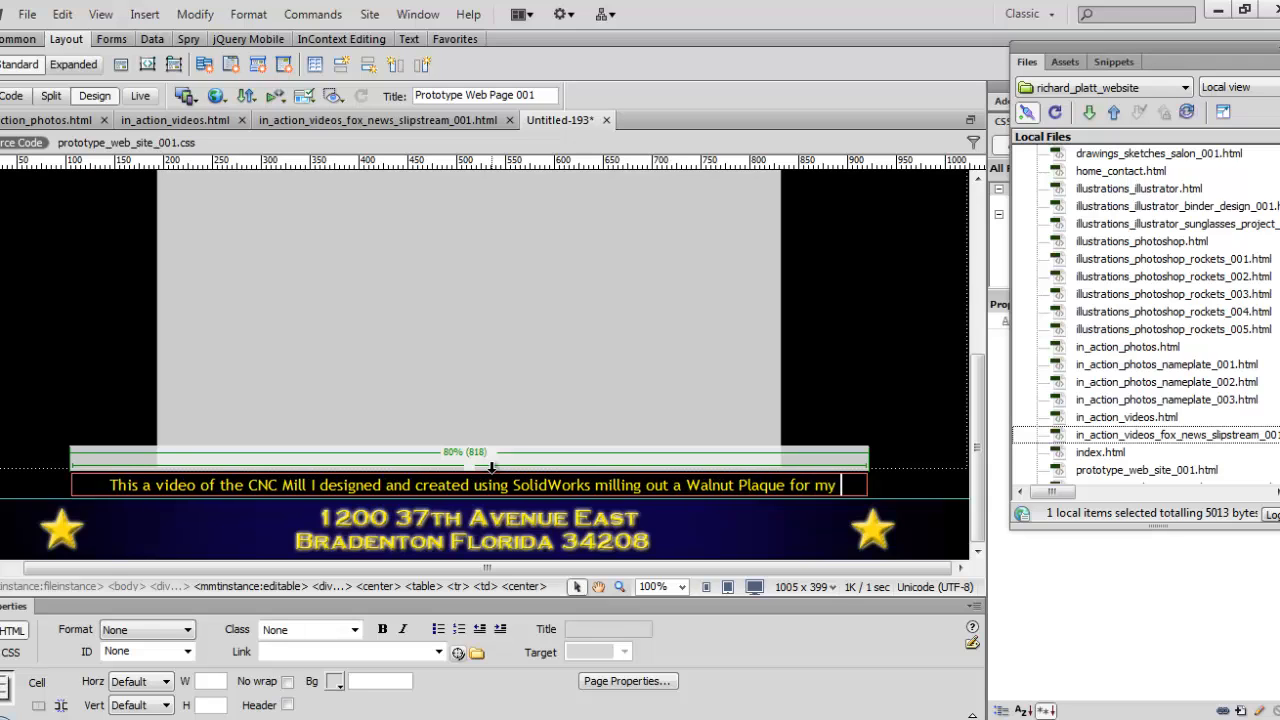
type("daughter")
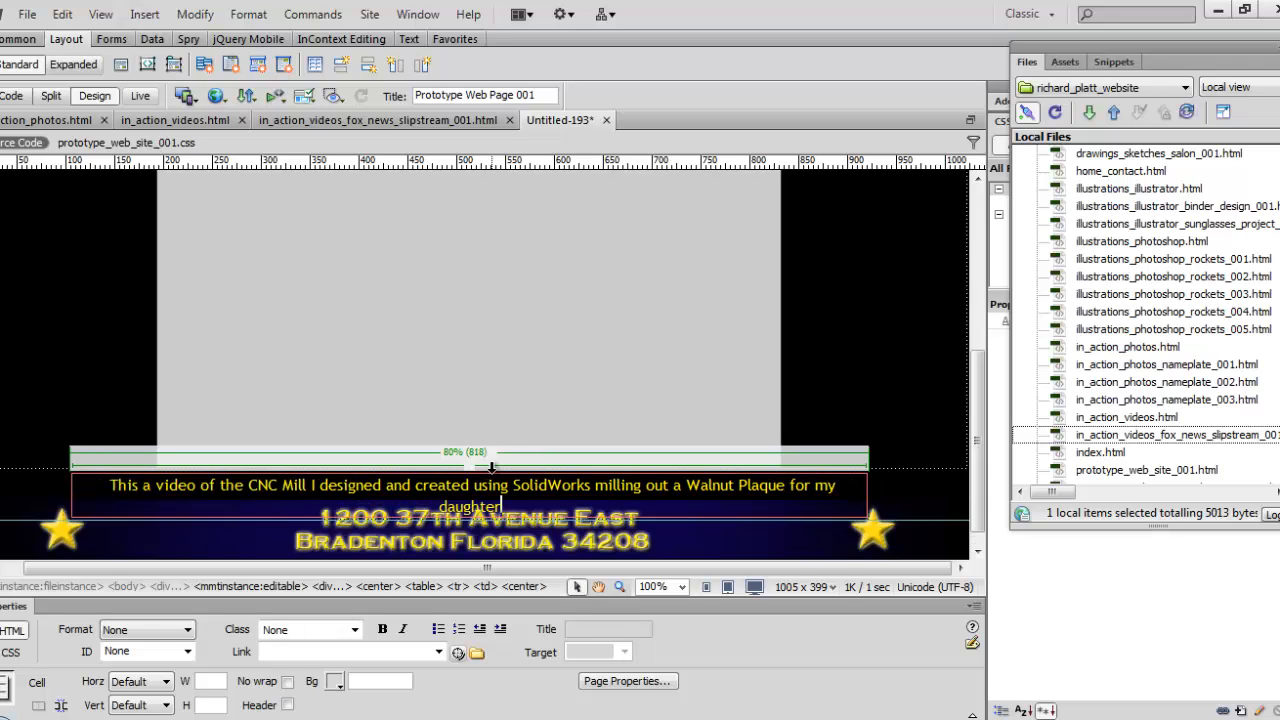
type("s W")
key("BackSpace")
type("wedding.")
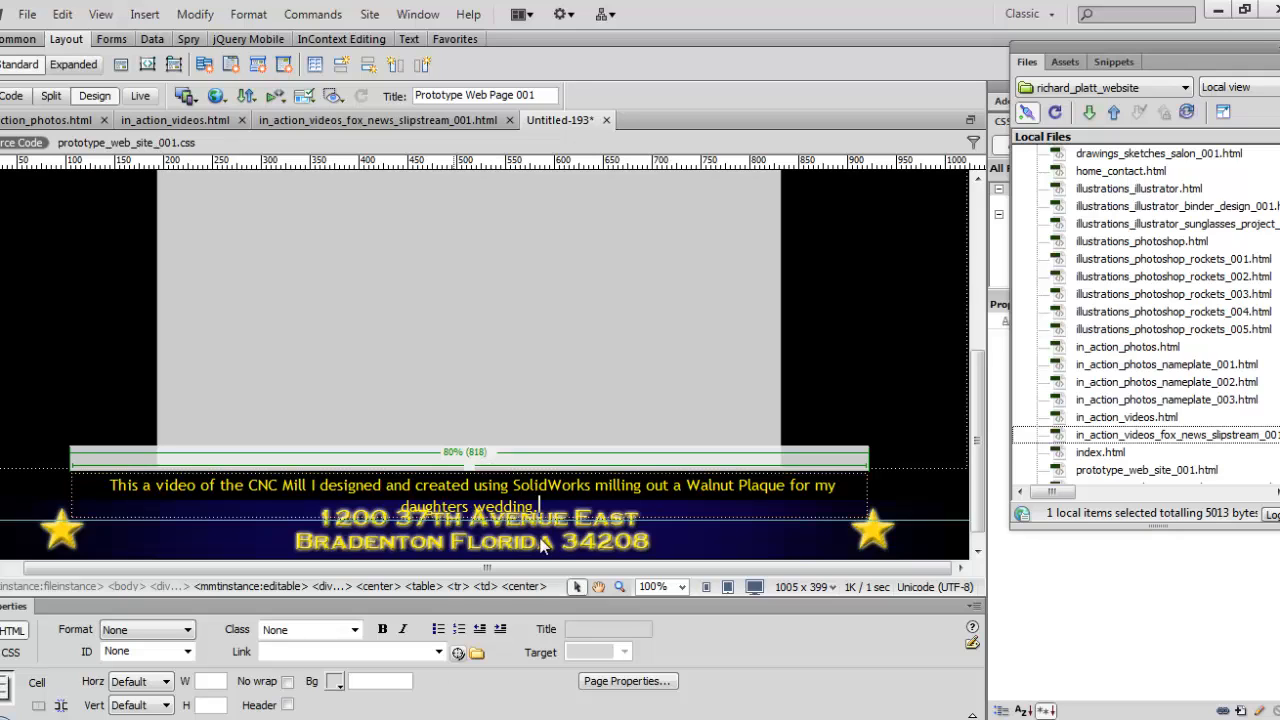
- Preview the page in Live view from the banner to the footer, and return to the design view to check its layout
left_click(141, 99)
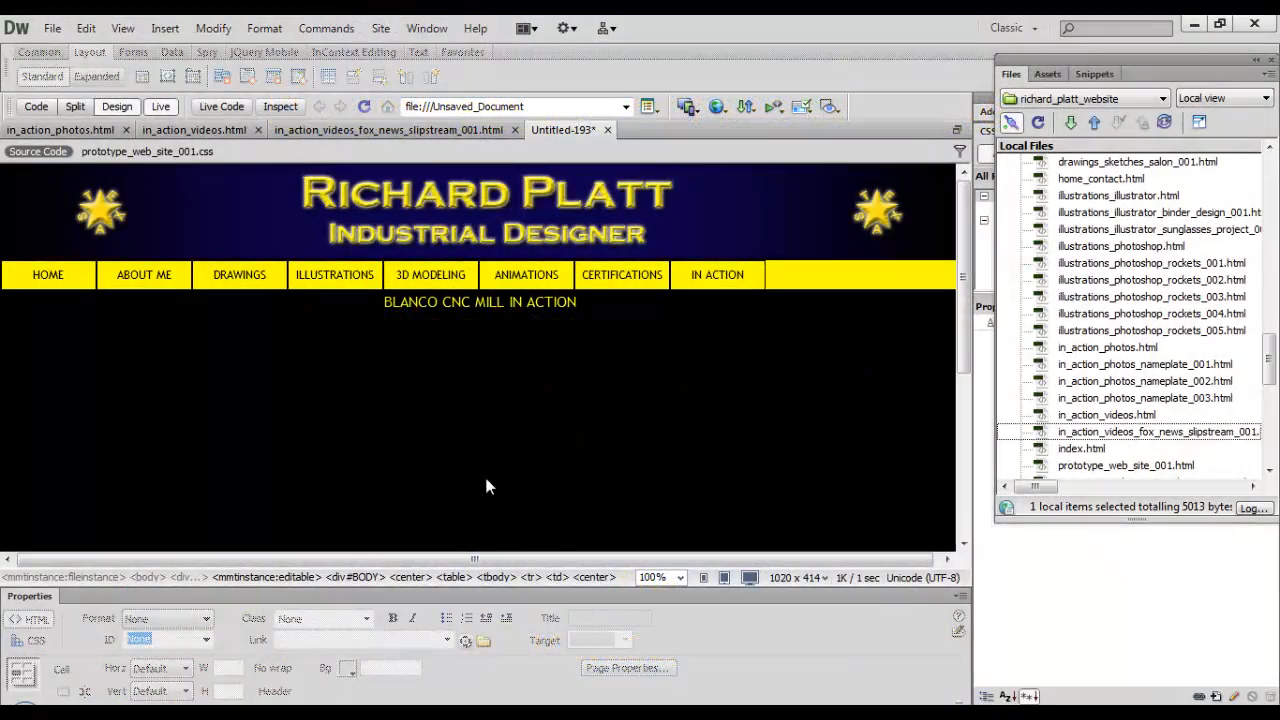
mouse_move(489, 289)
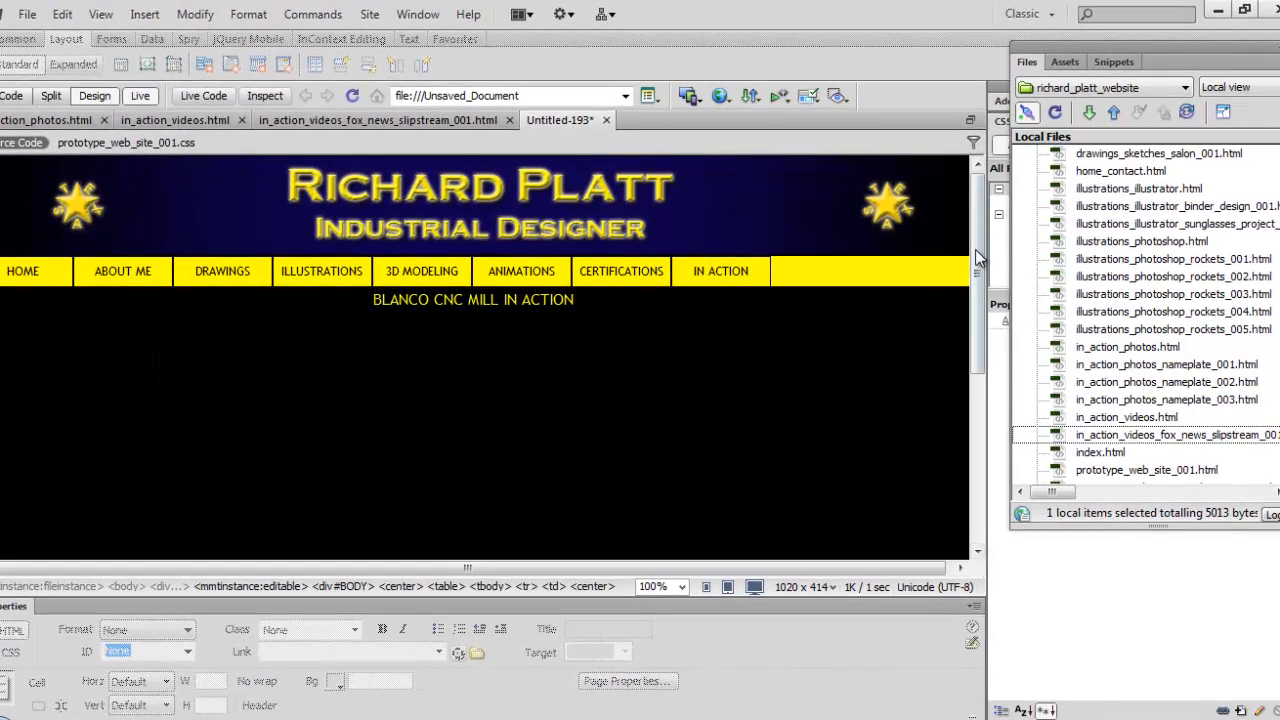
left_click_drag(979, 271, 1013, 472)
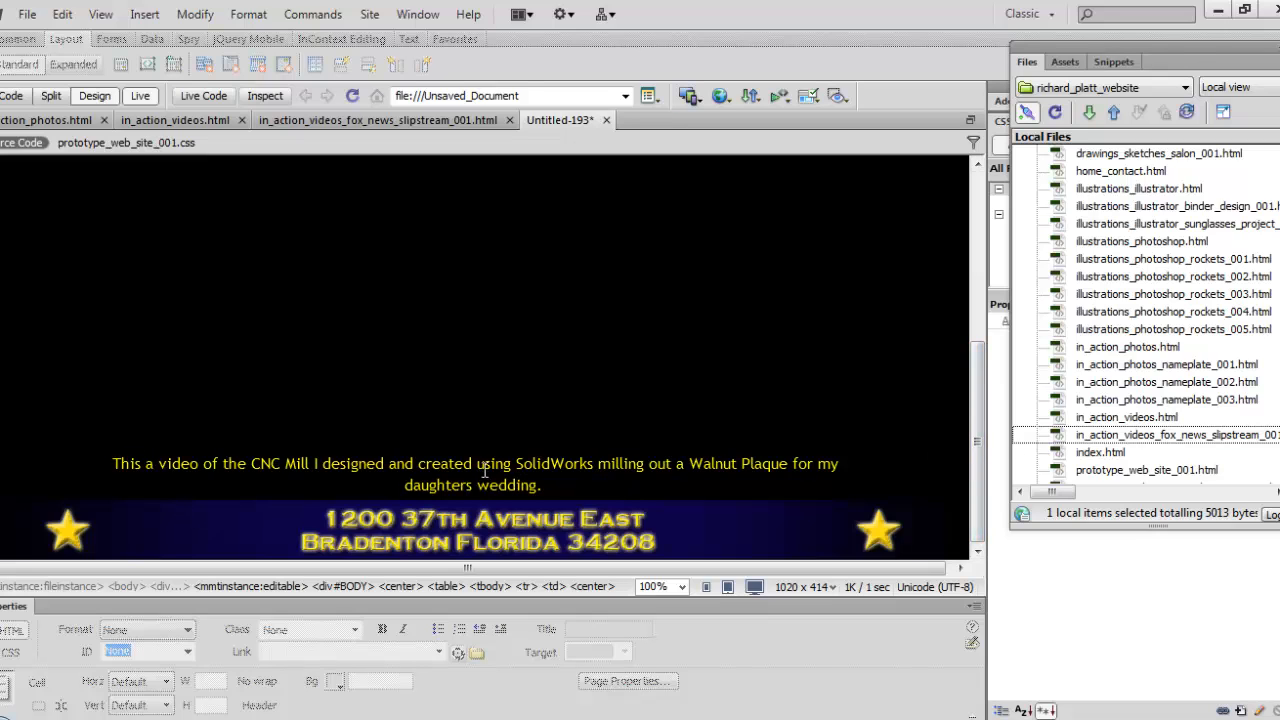
left_click_drag(979, 393, 979, 215)
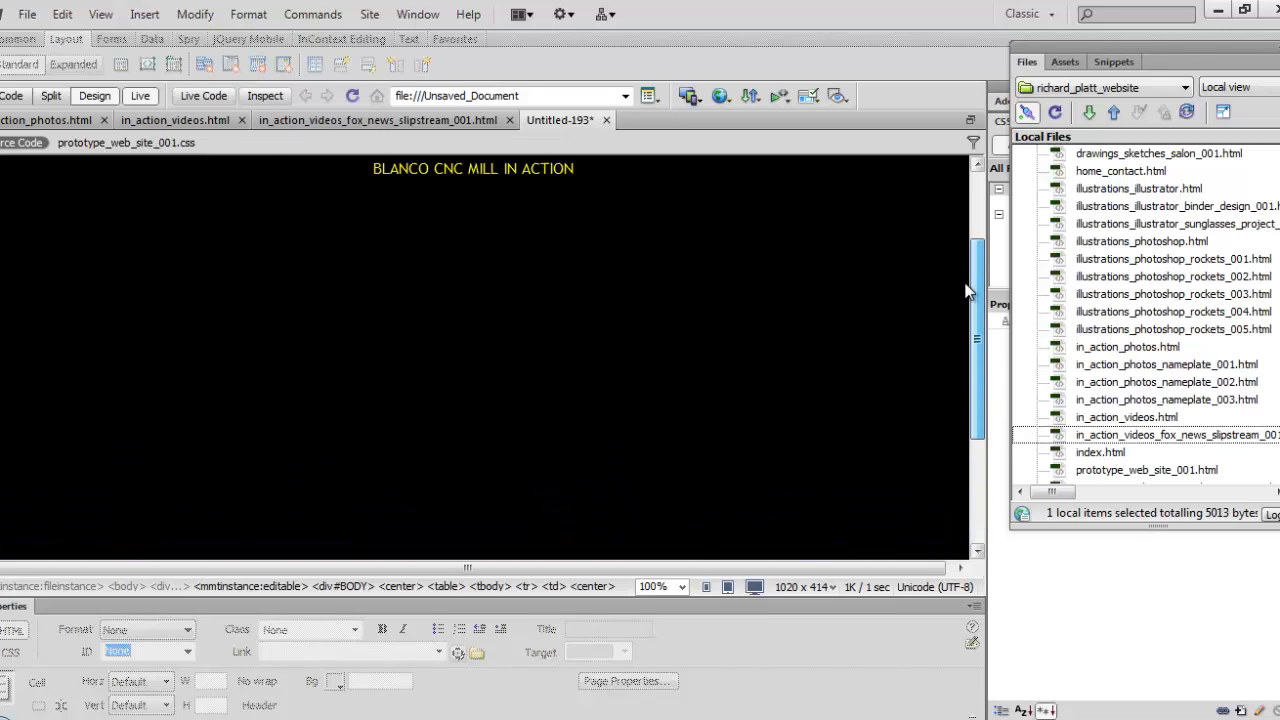
left_click(140, 96)
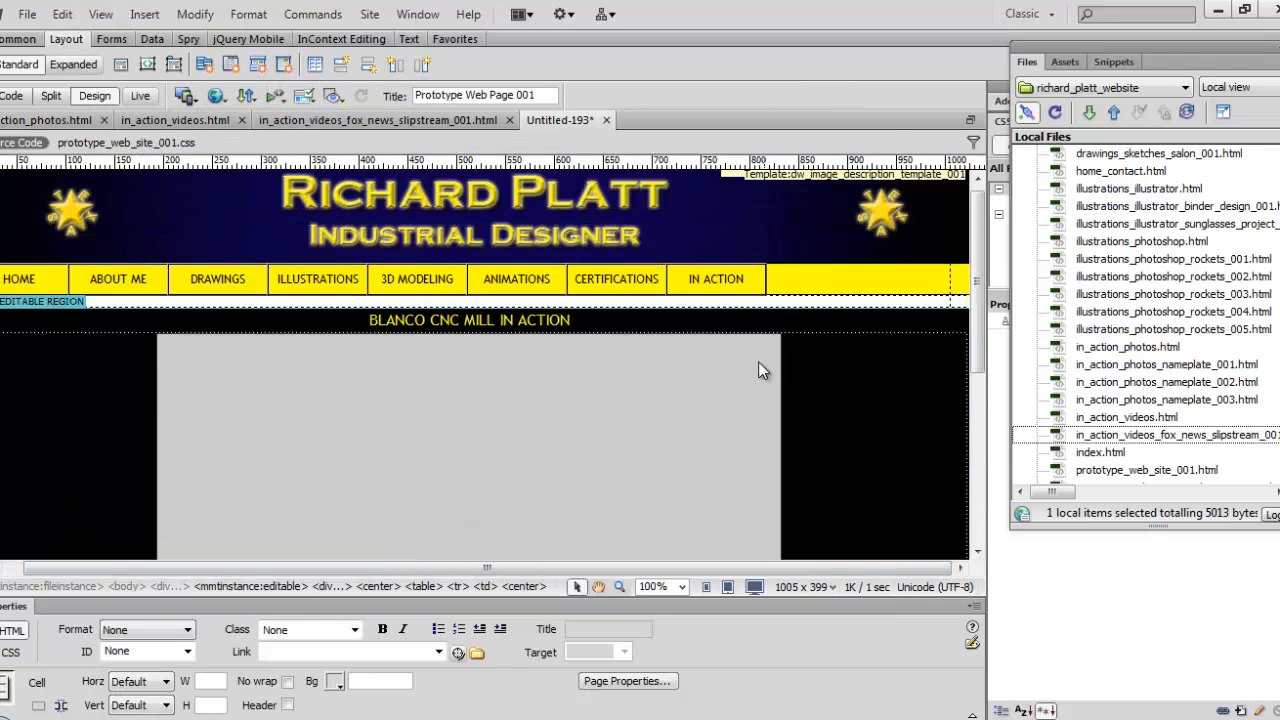
scroll(672, 379, "down", 5)
scroll(672, 373, "up", 5)
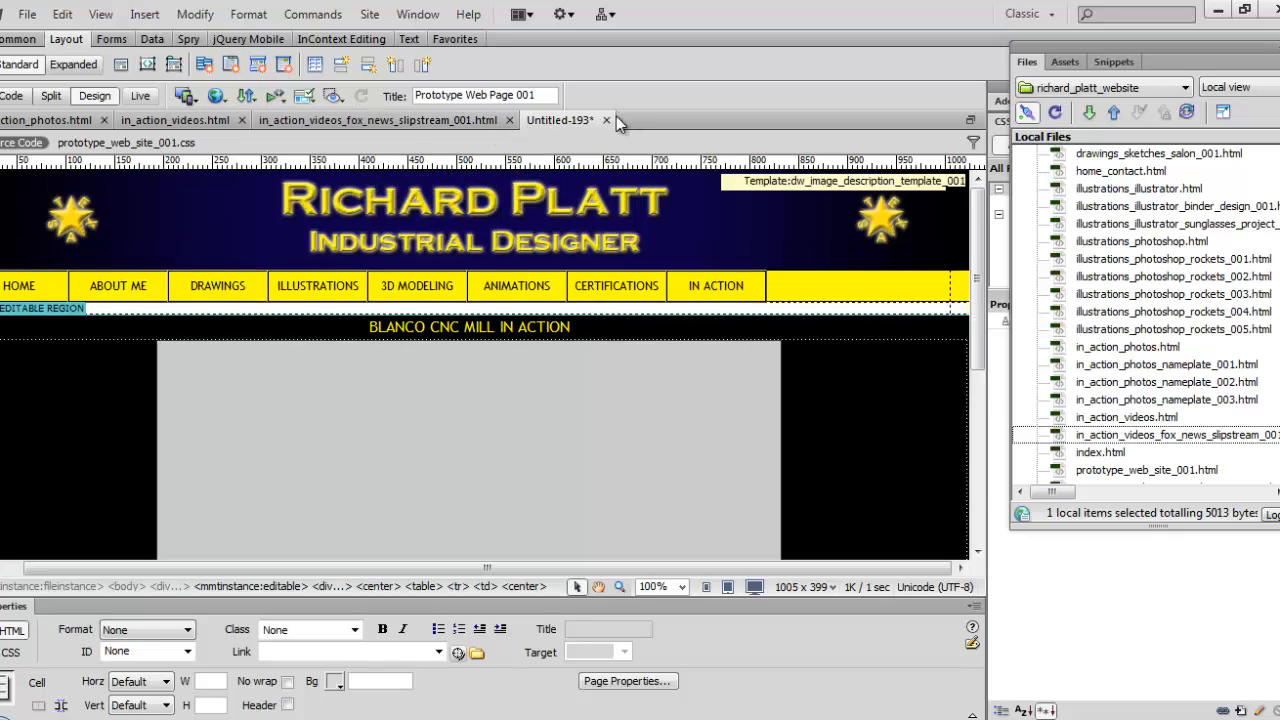
- Save the new page in the 001_website folder under the file name in_action_videos_cnc_mill_001
left_click(27, 15)
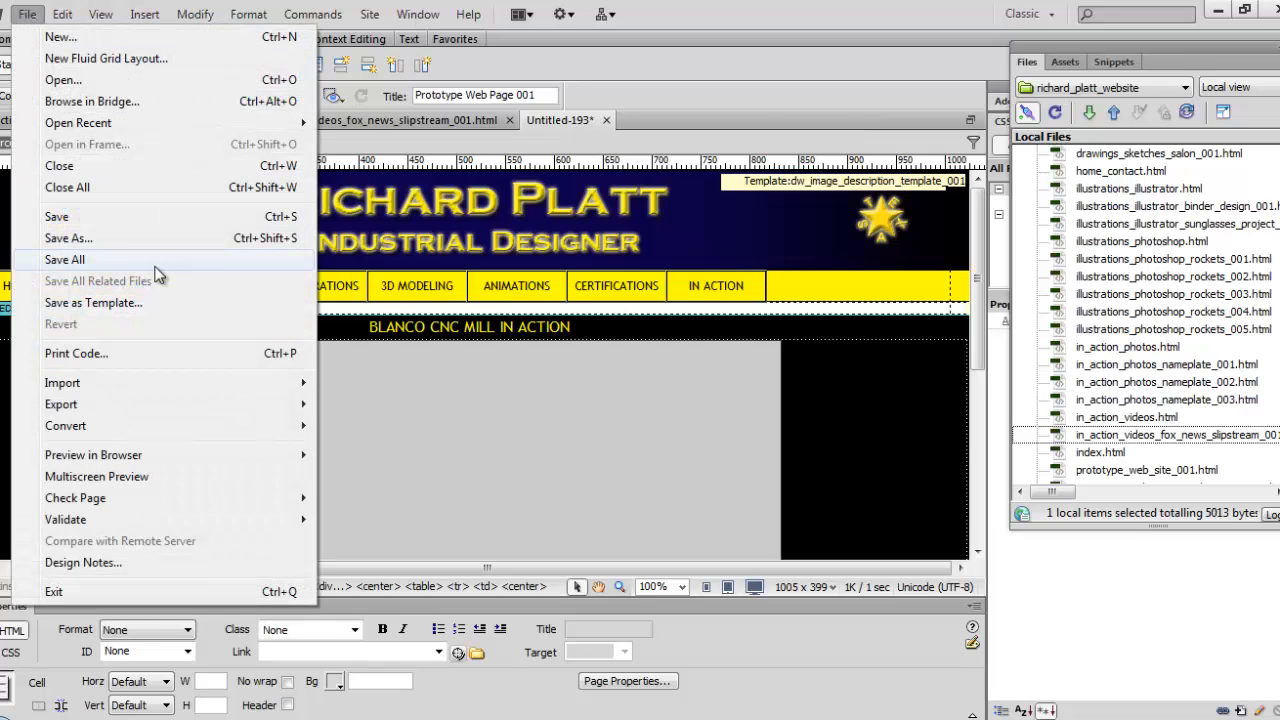
left_click(66, 240)
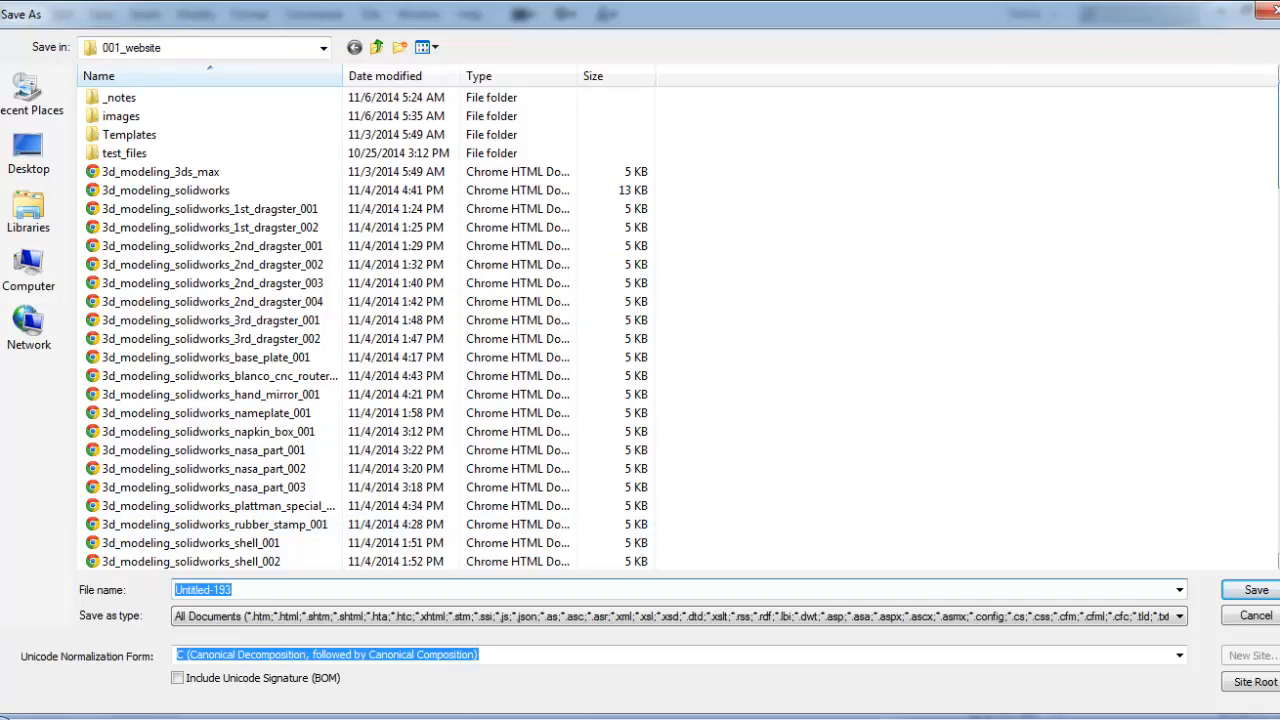
scroll(330, 330, "down", 16)
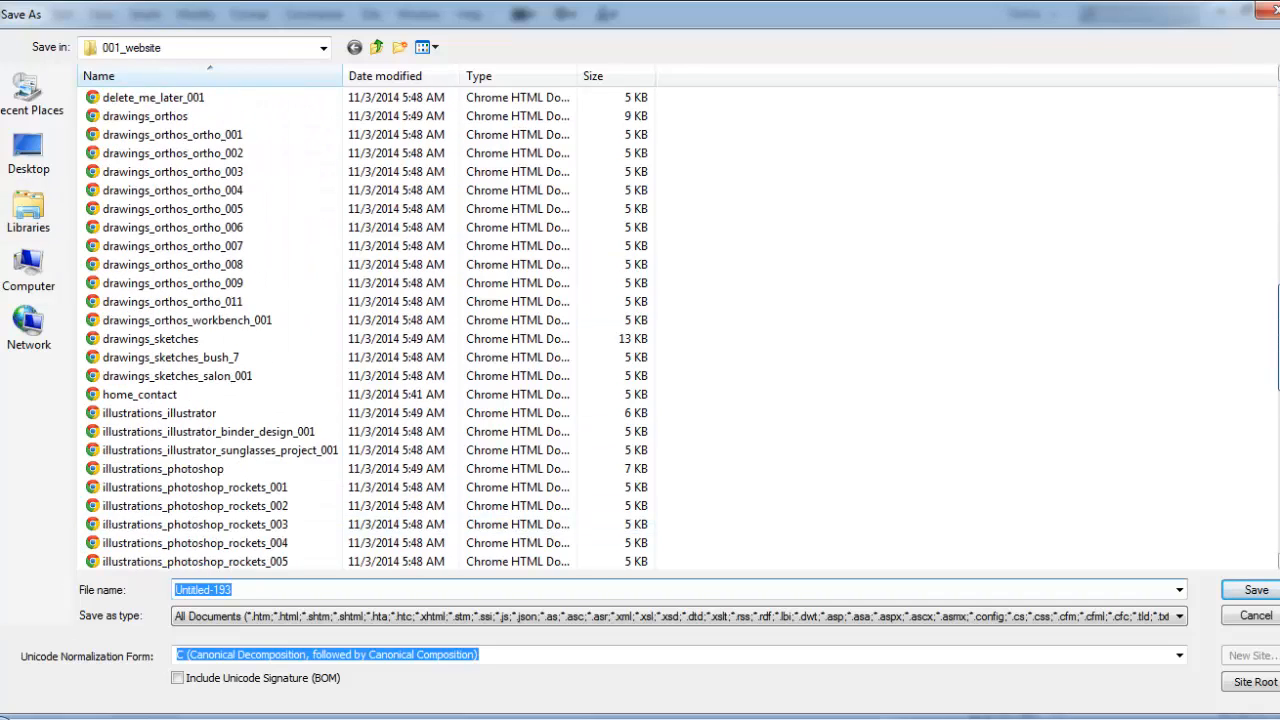
scroll(330, 330, "down", 2)
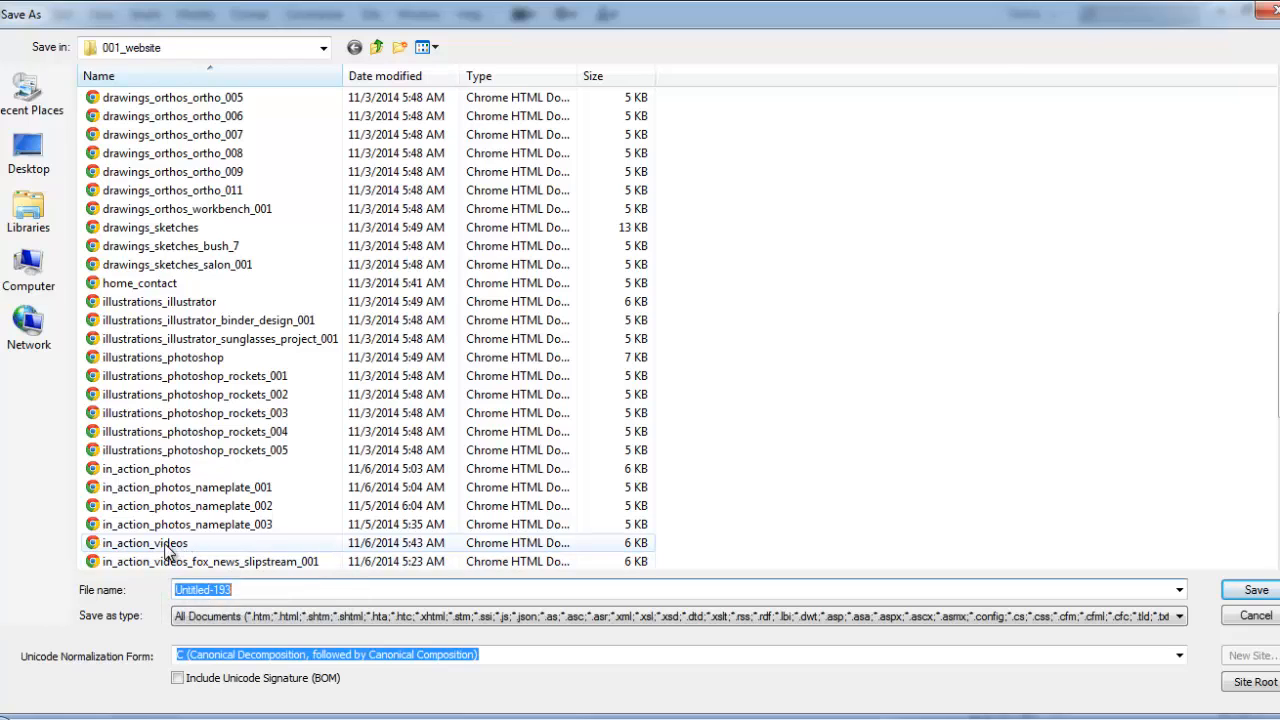
left_click(156, 546)
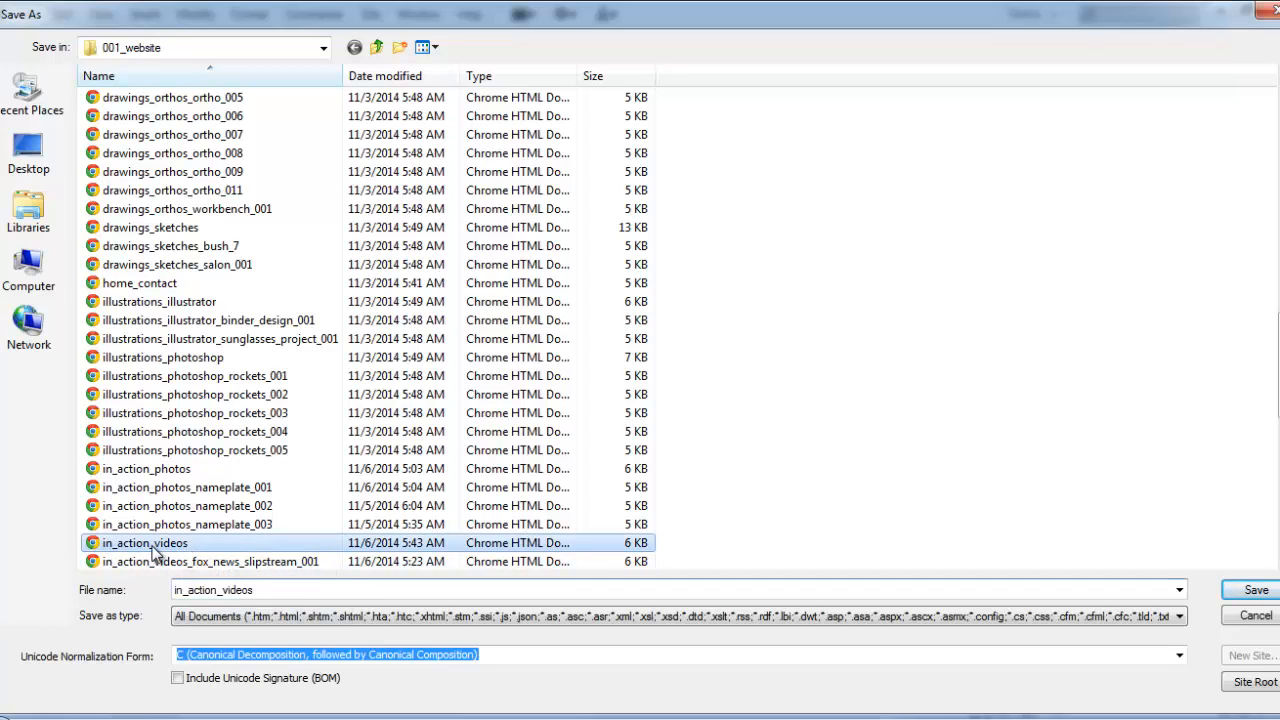
left_click(268, 591)
left_click(272, 591)
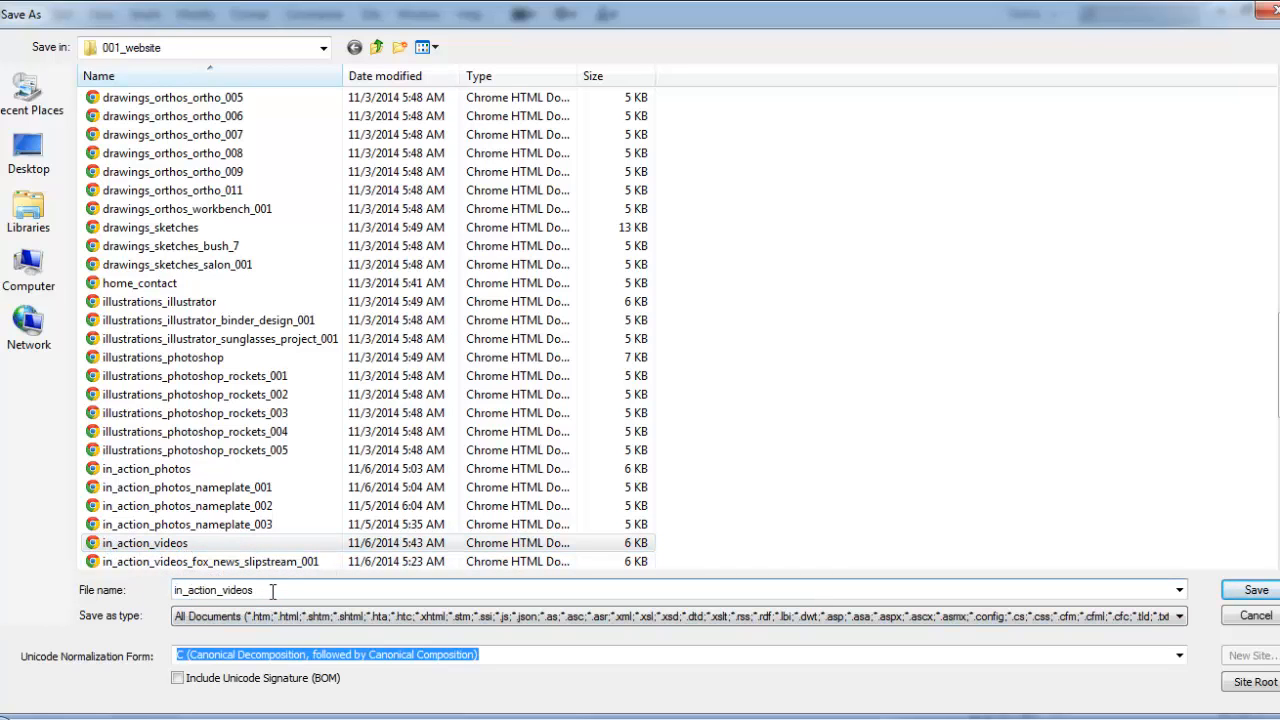
type("_")
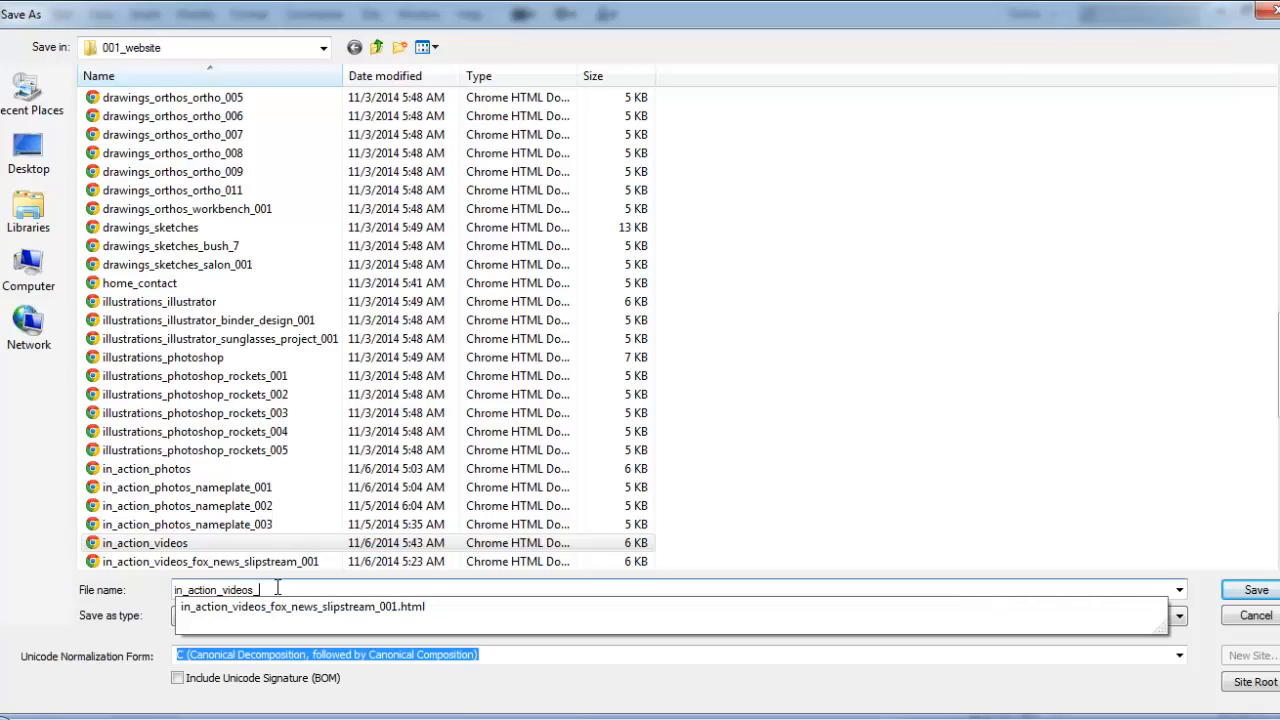
type("CNN")
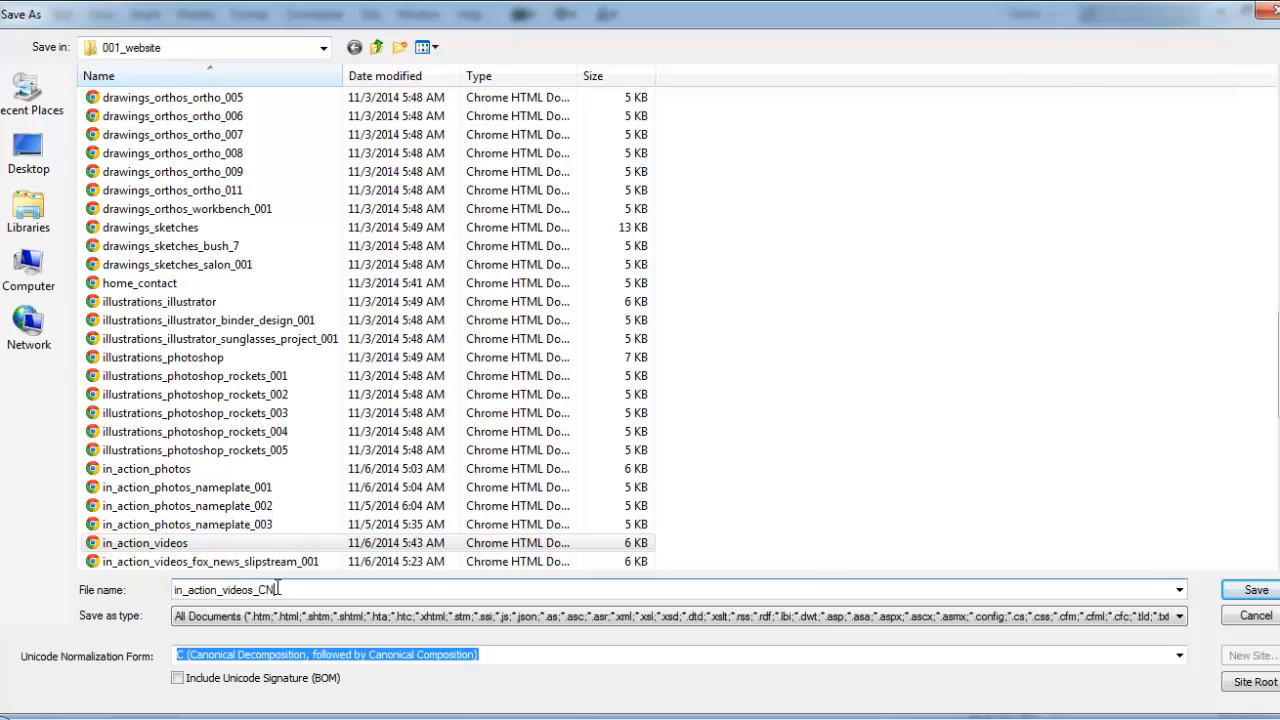
key("BackSpace")
key("BackSpace")
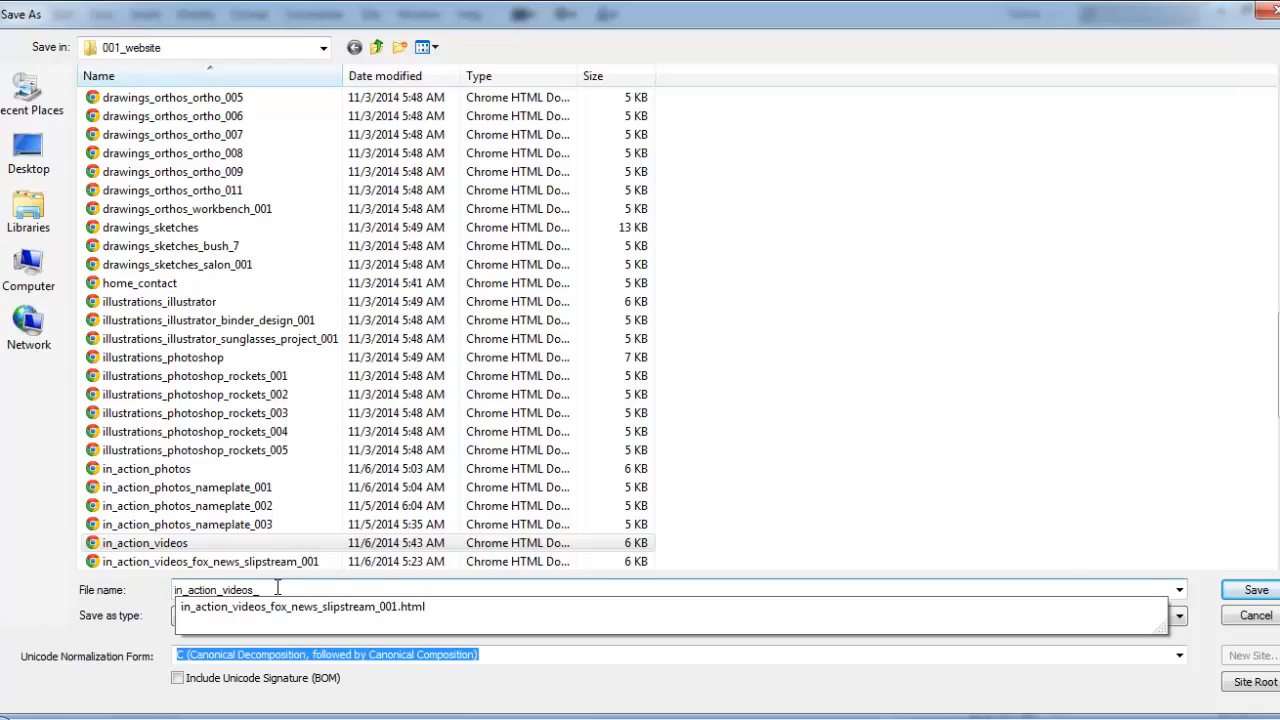
type("cnc_mill_001")
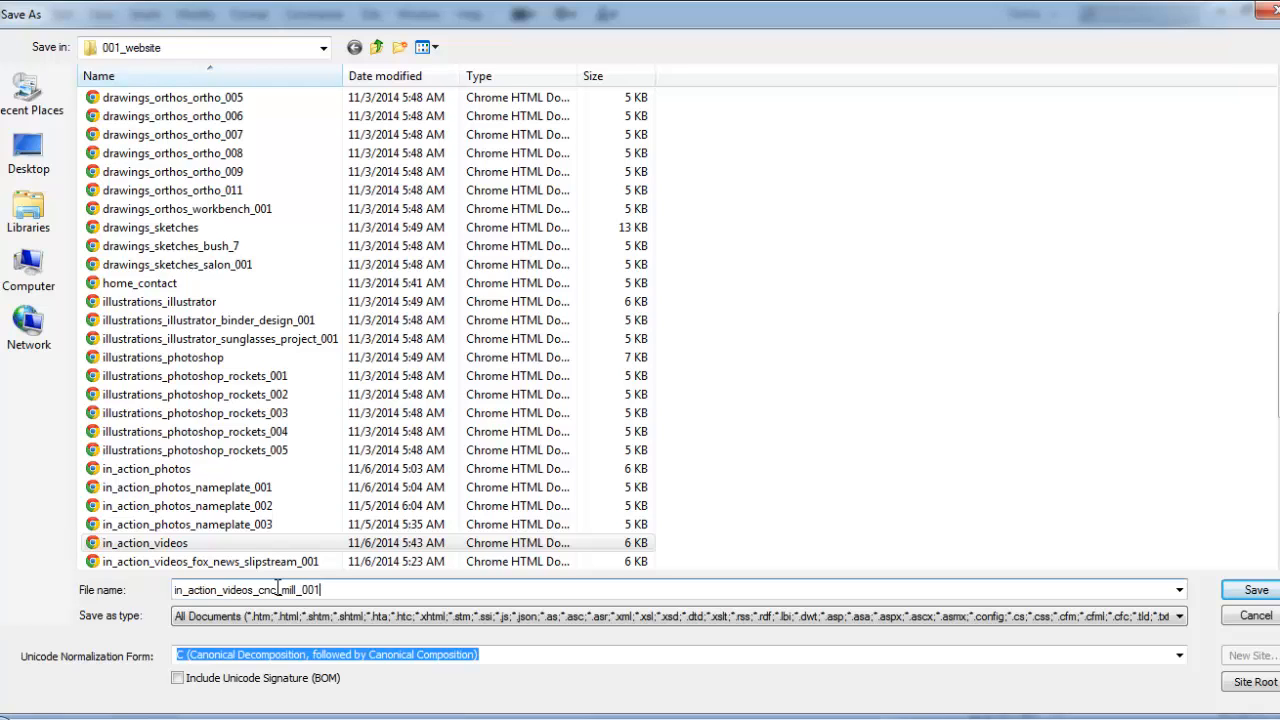
key("Return")
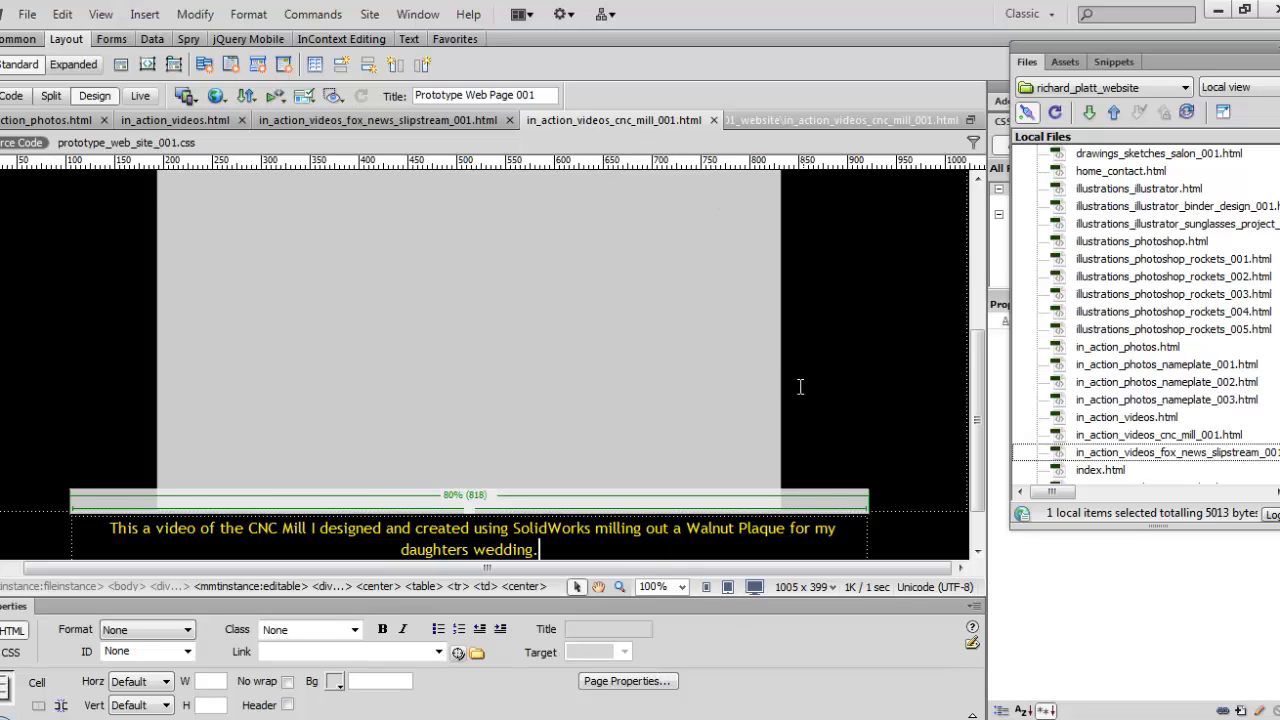
- Check the video area of the saved CNC mill page and upload the page to the remote server
scroll(808, 384, "up", 5)
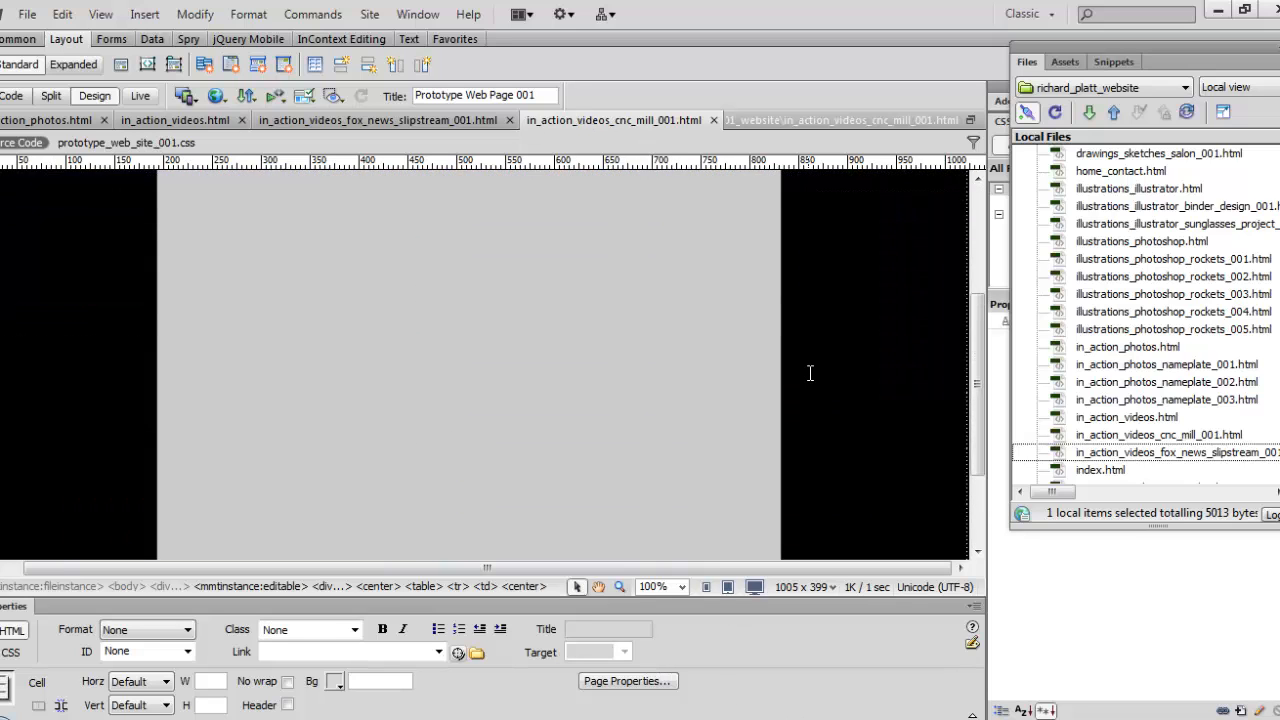
scroll(810, 373, "down", 3)
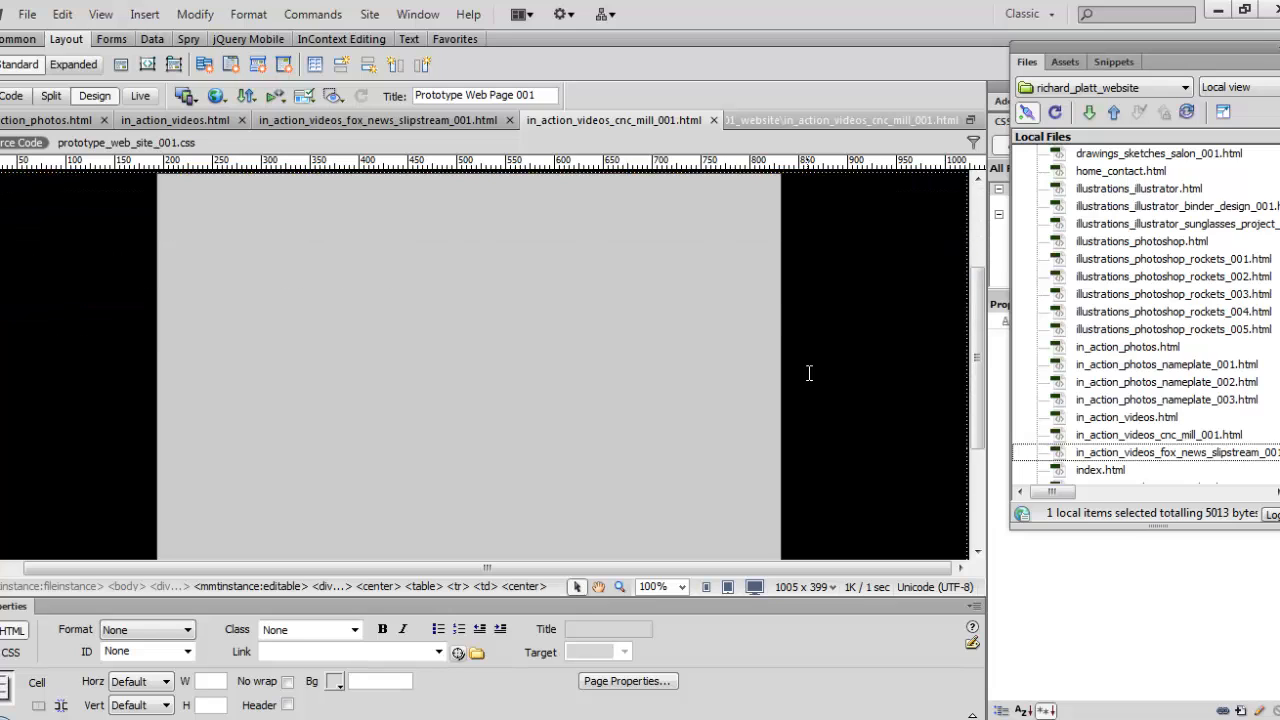
left_click(335, 355)
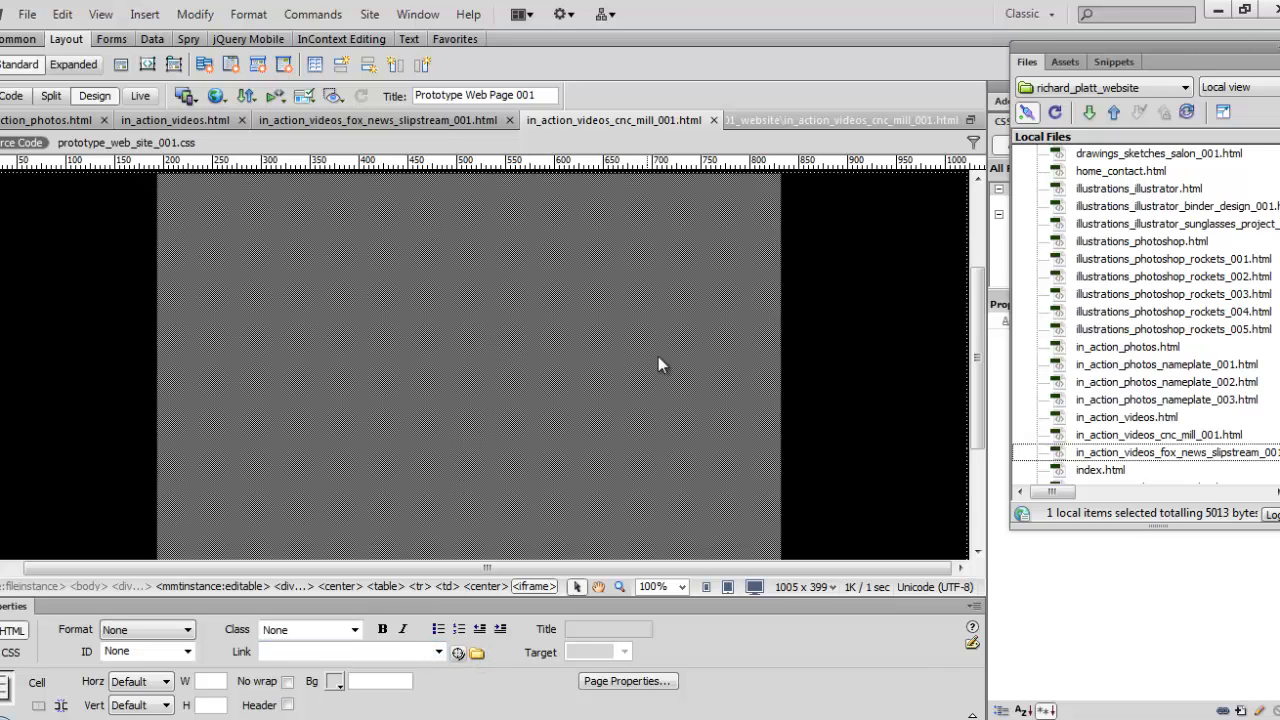
left_click(929, 325)
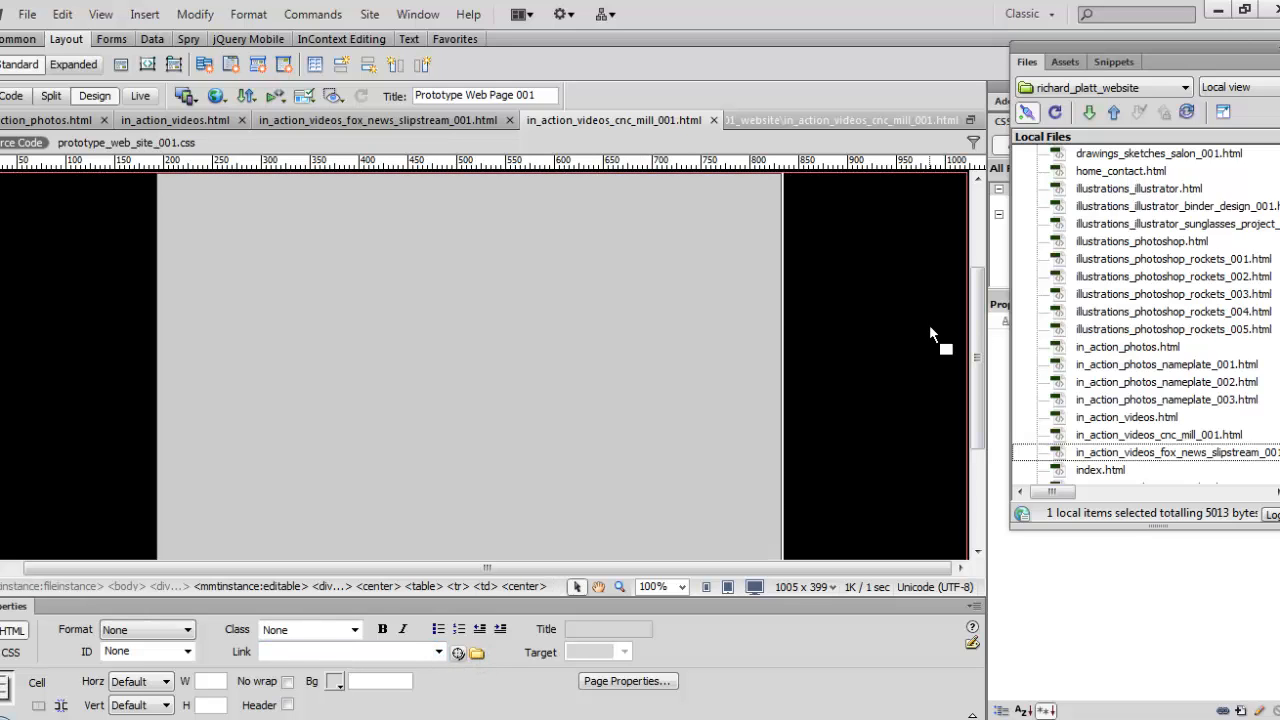
key("ctrl+s")
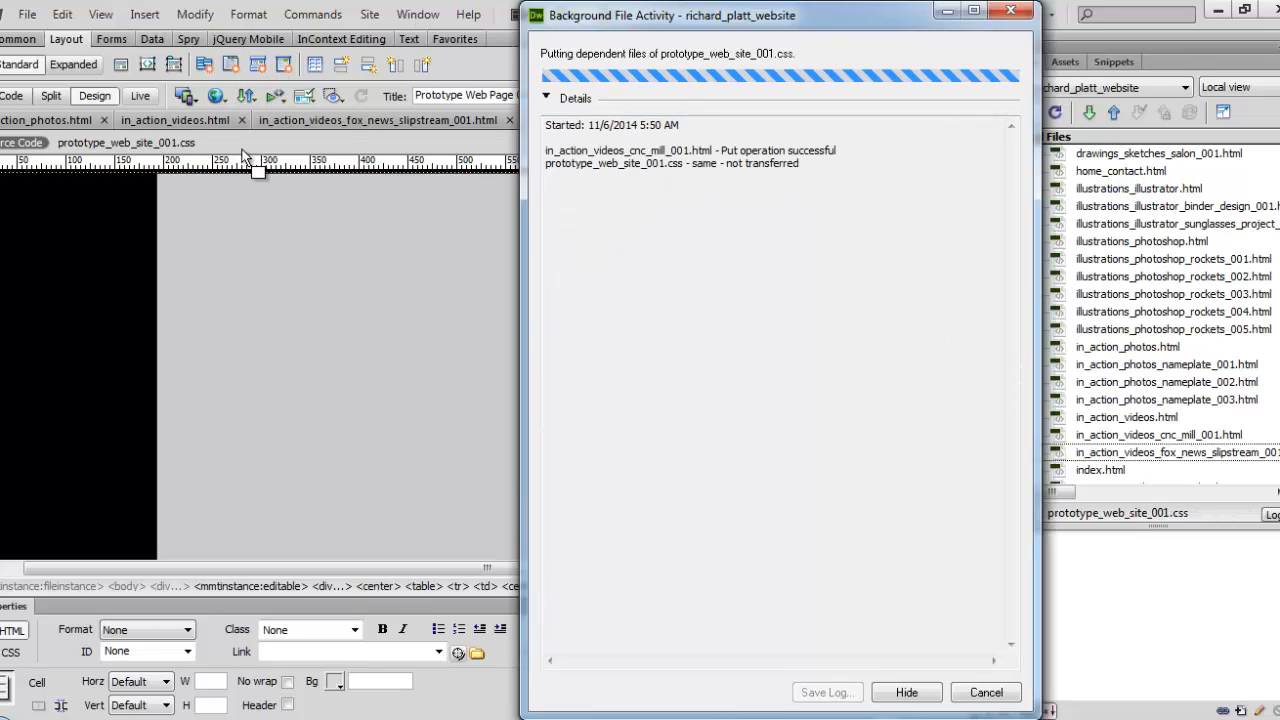
- In in_action_videos.html, link the YouTube icon in the BLANCO CNC MILL IN ACTION row to in_action_videos_cnc_mill_001.html
left_click(178, 120)
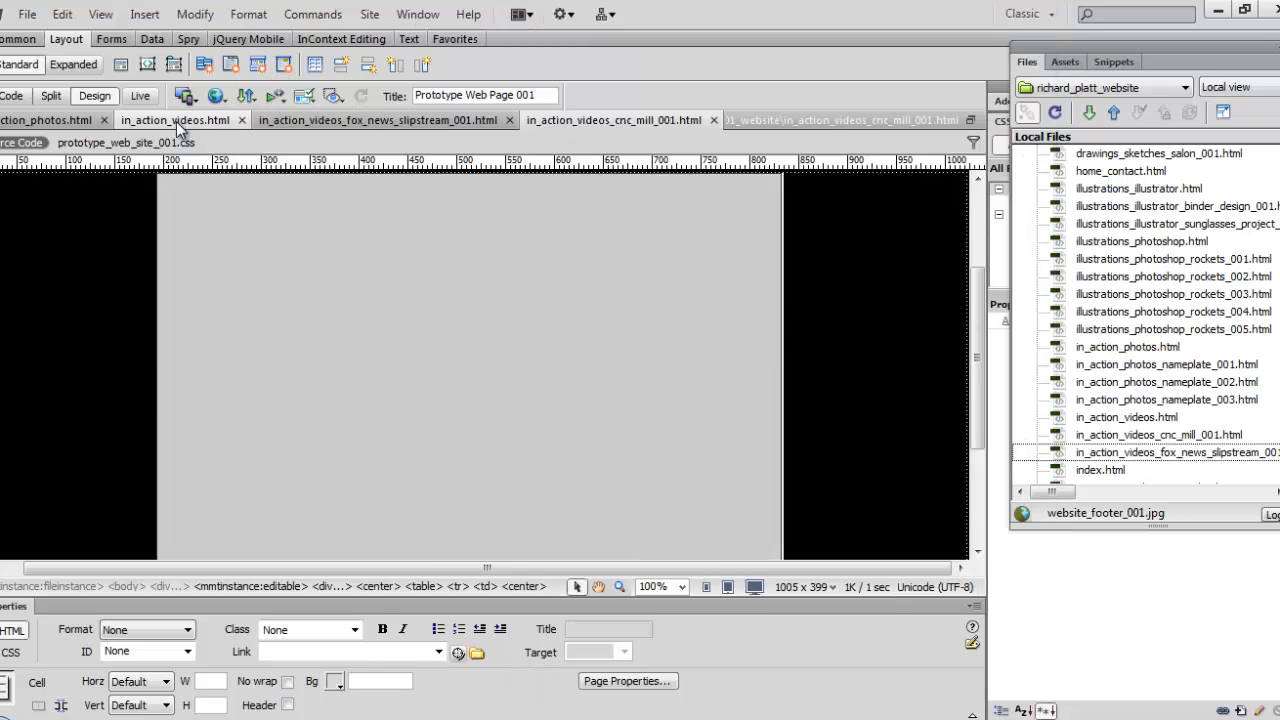
left_click(124, 480)
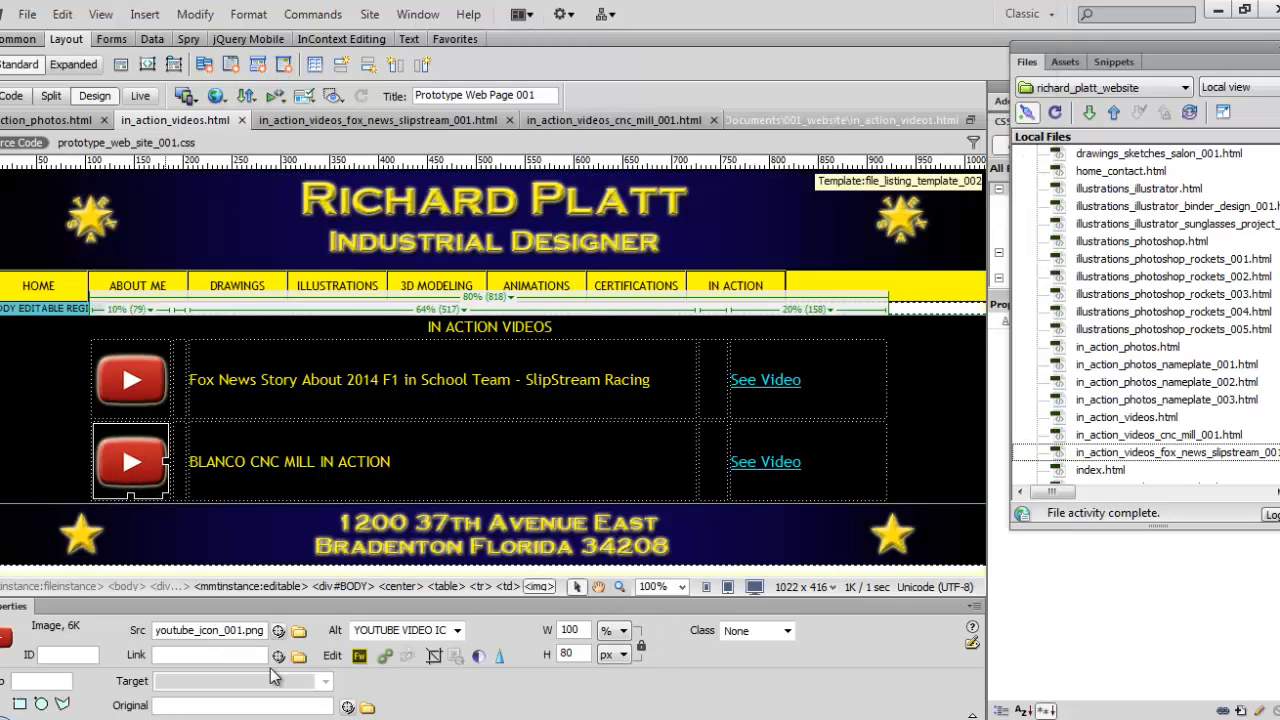
mouse_move(278, 656)
left_mouse_down()
mouse_move(1273, 516)
mouse_move(1271, 470)
mouse_move(281, 657)
left_mouse_up()
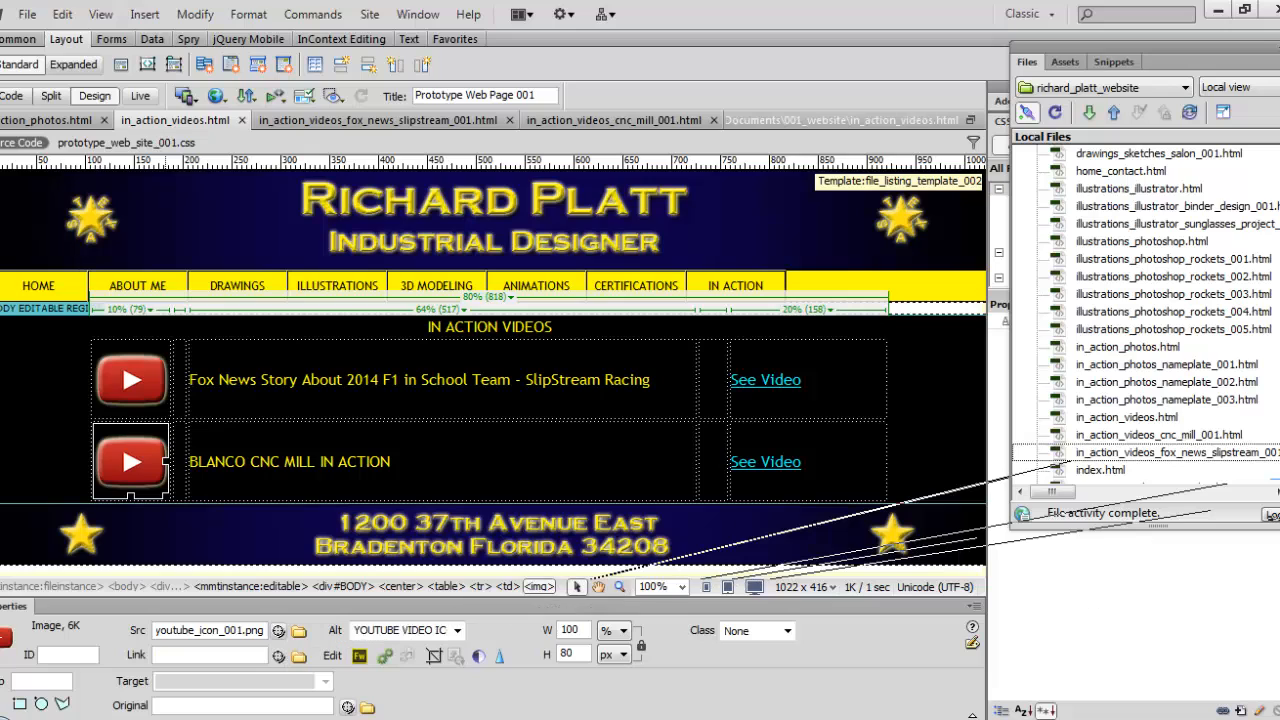
left_click(1279, 477)
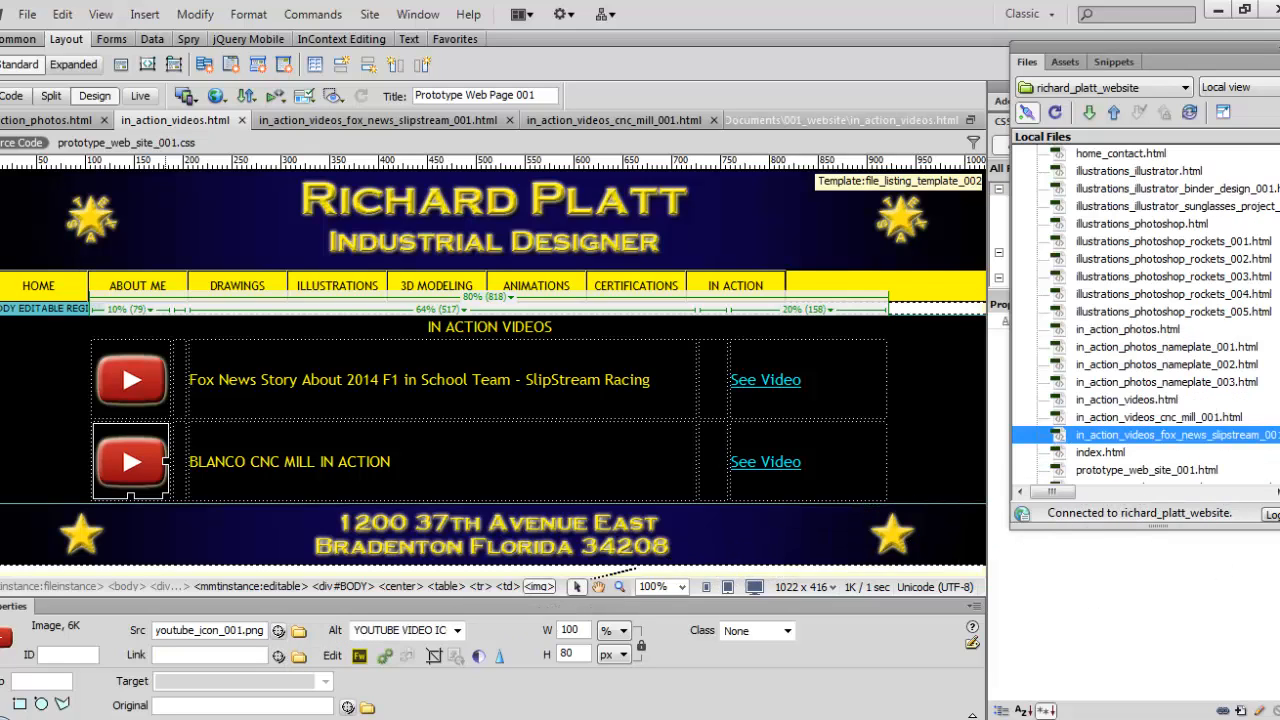
left_click(1279, 477)
left_click(1172, 403)
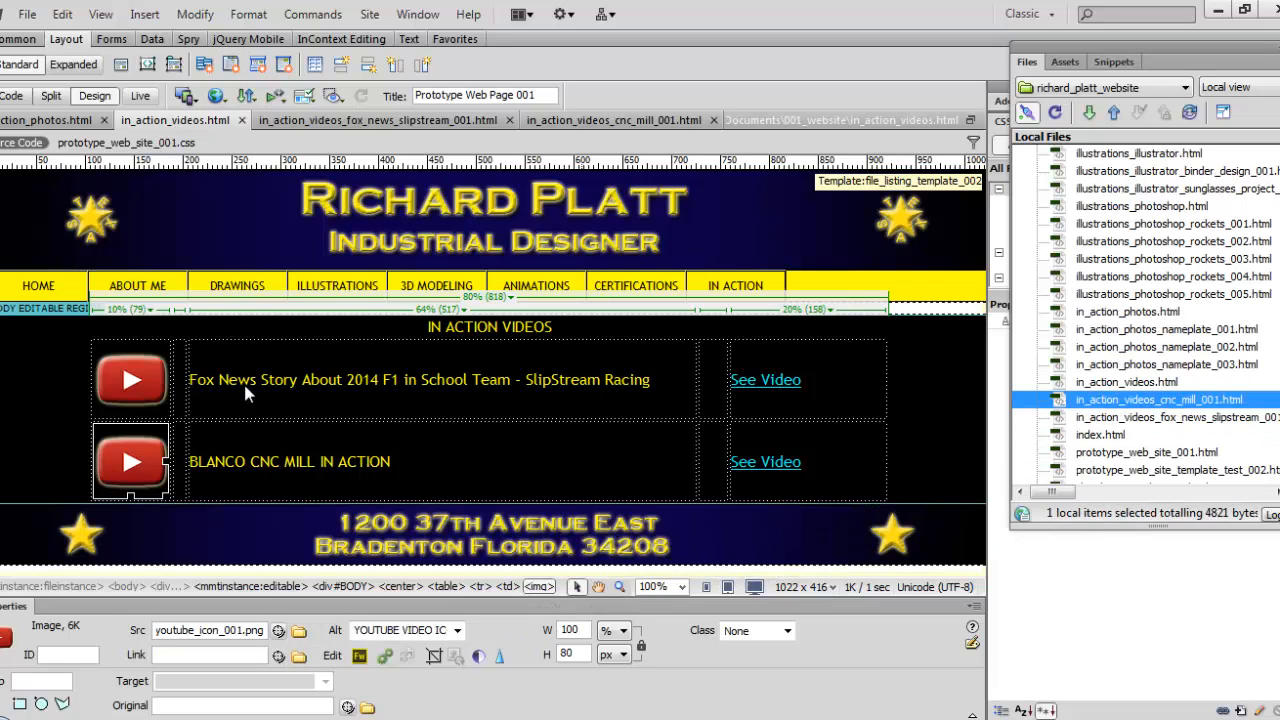
left_click_drag(280, 656, 1164, 405)
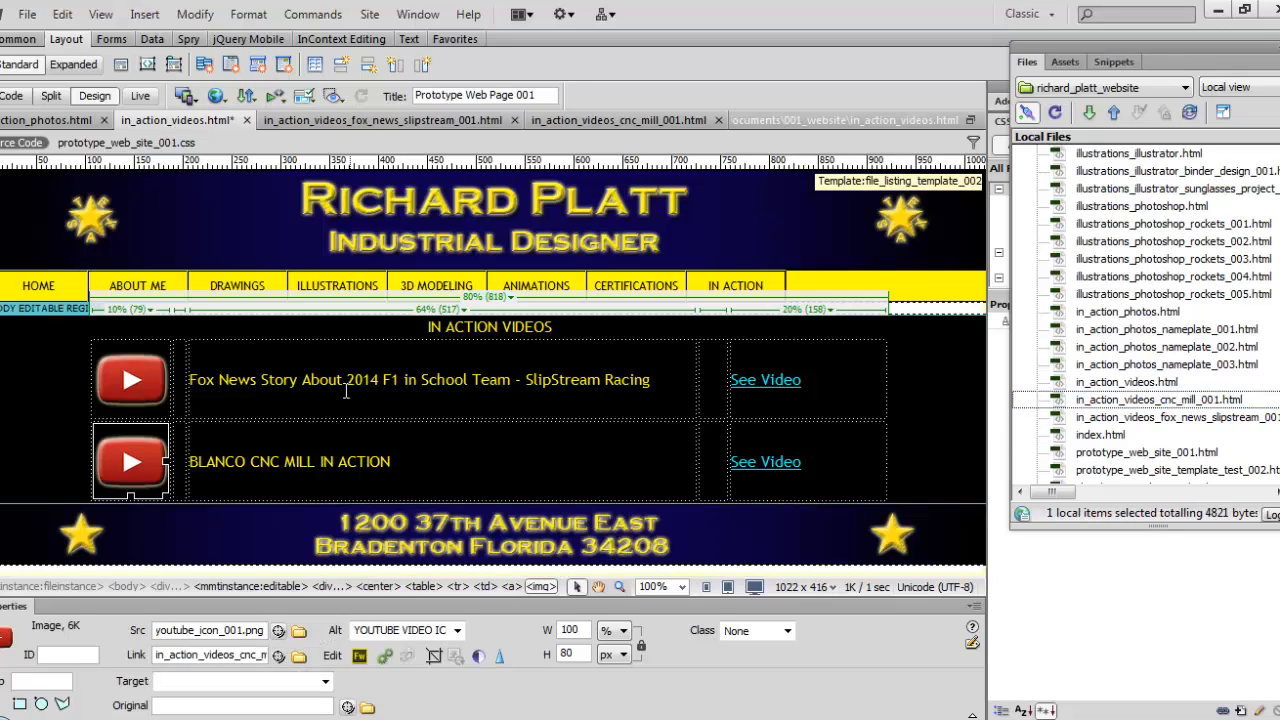
- Link the BLANCO CNC MILL row's See Video text to in_action_videos_cnc_mill_001.html, and save and upload the listing page
left_click(811, 466)
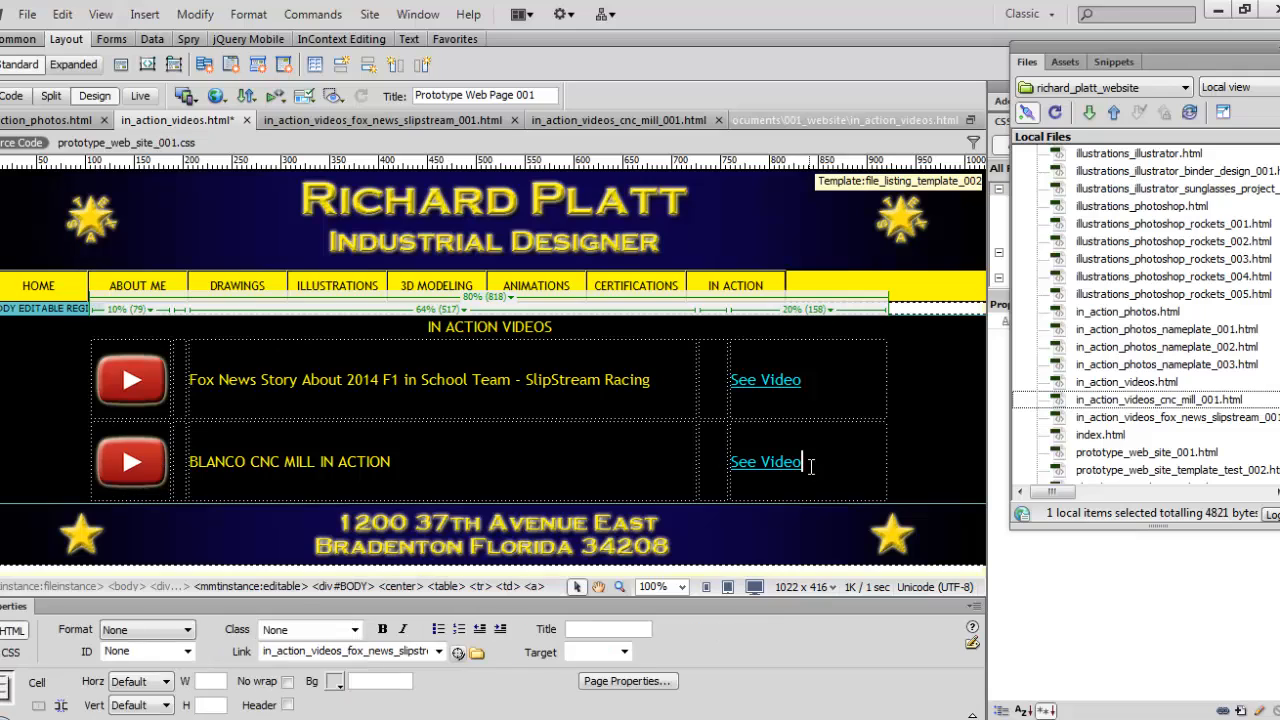
left_click_drag(811, 466, 726, 466)
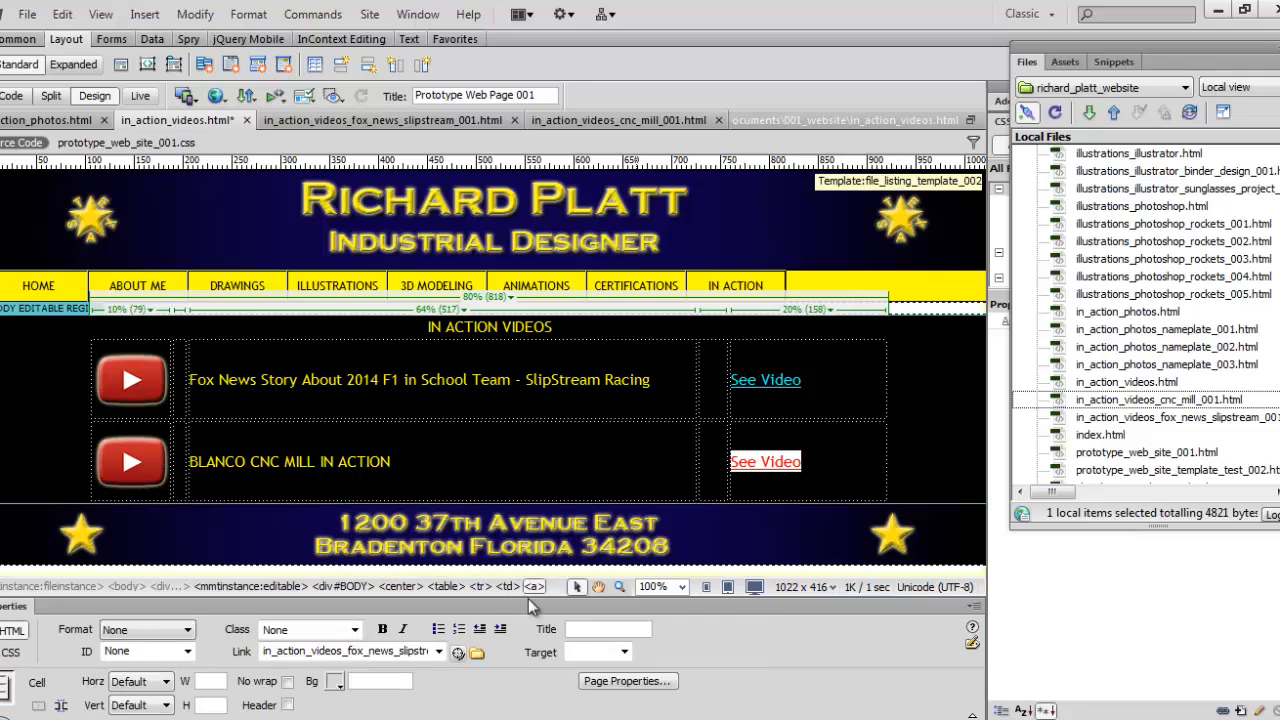
left_click_drag(458, 652, 461, 651)
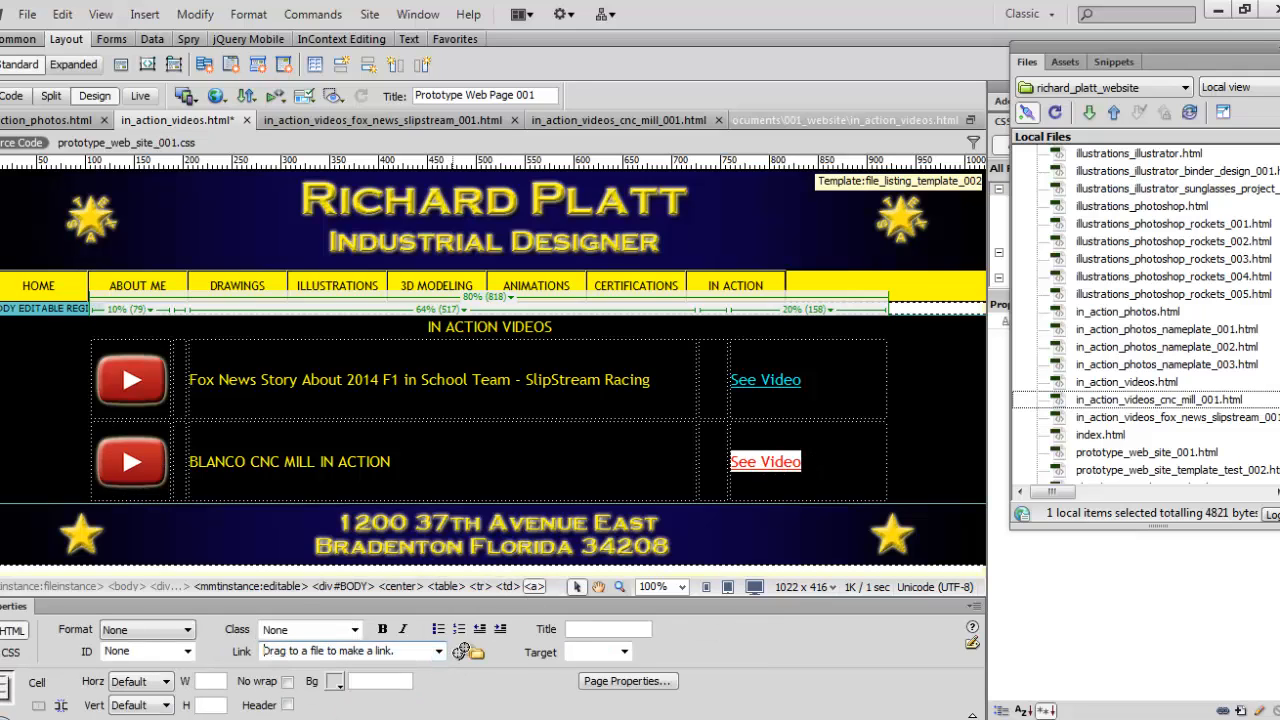
left_click_drag(740, 511, 1158, 400)
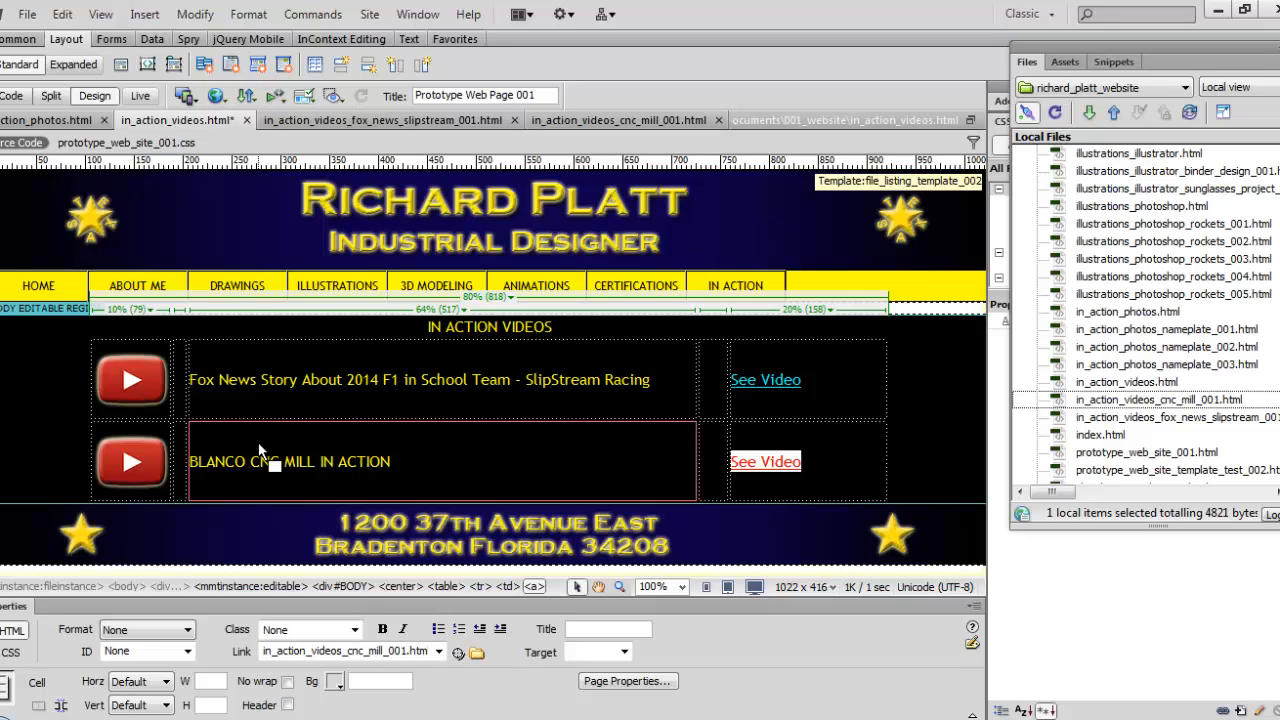
key("ctrl+shift+u")
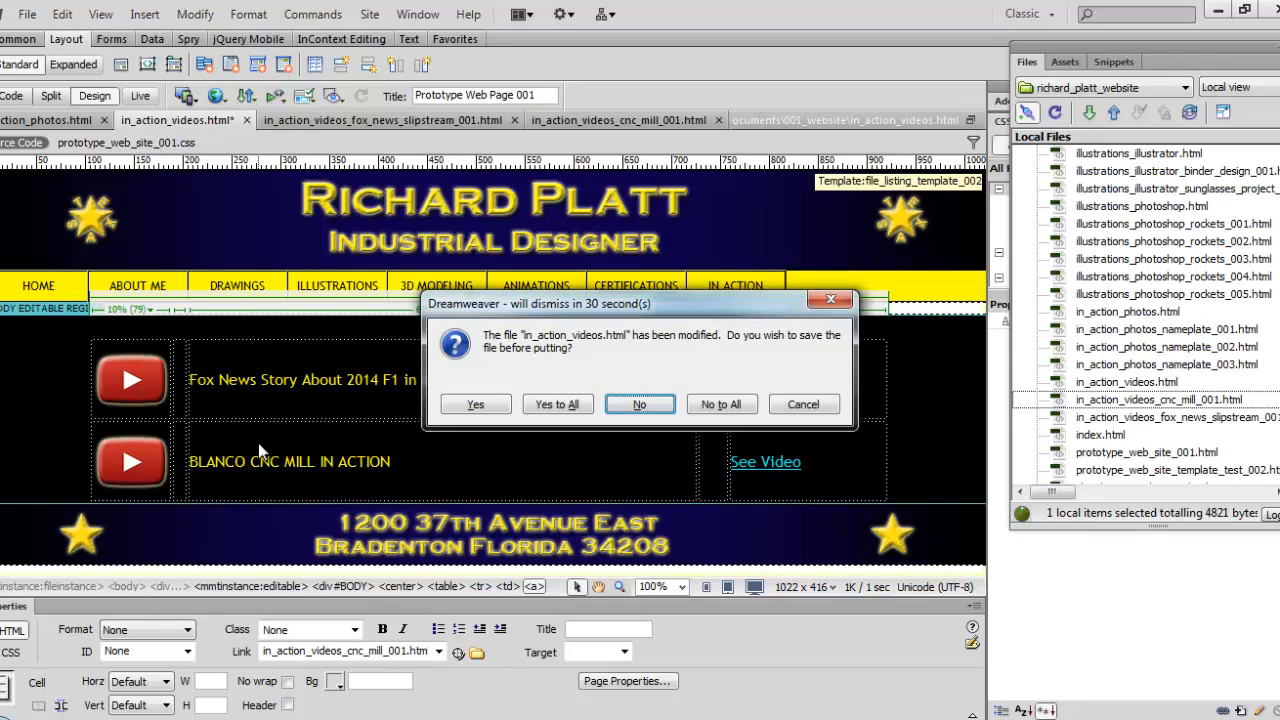
left_click(552, 404)
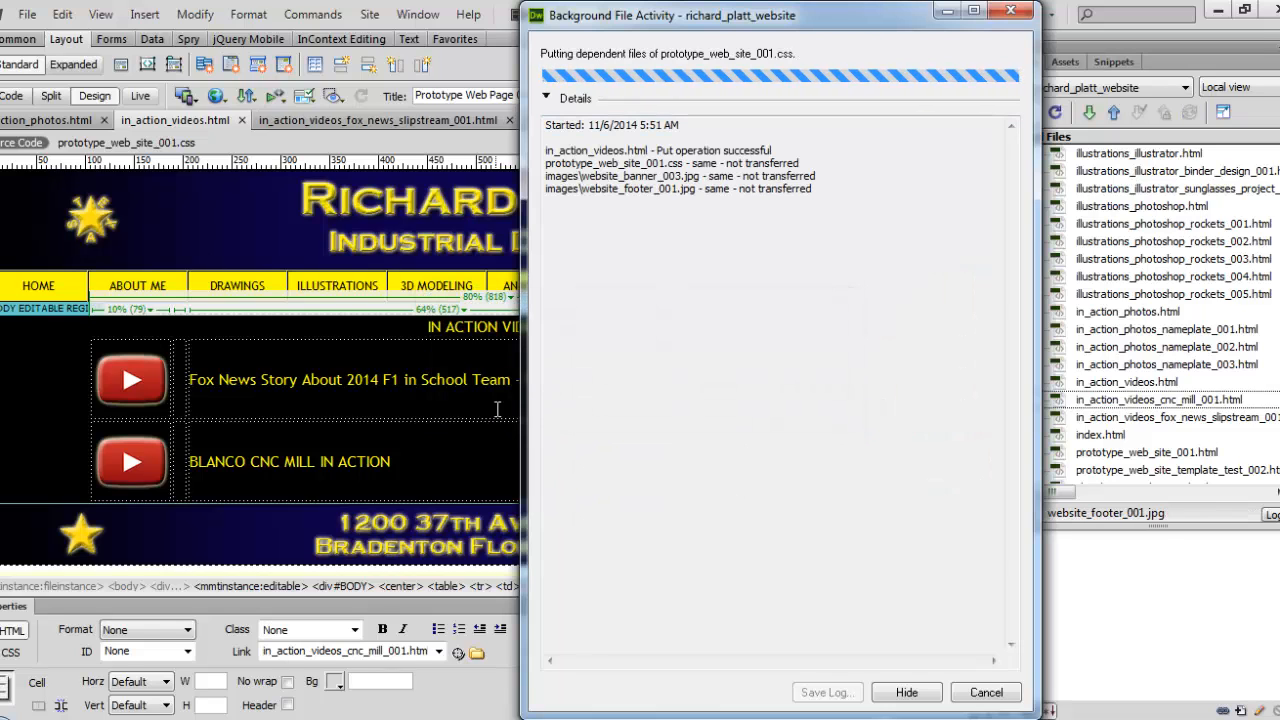
- Switch to Chrome and reload the live in_action_videos.html page to check the updated listing
mouse_move(643, 719)
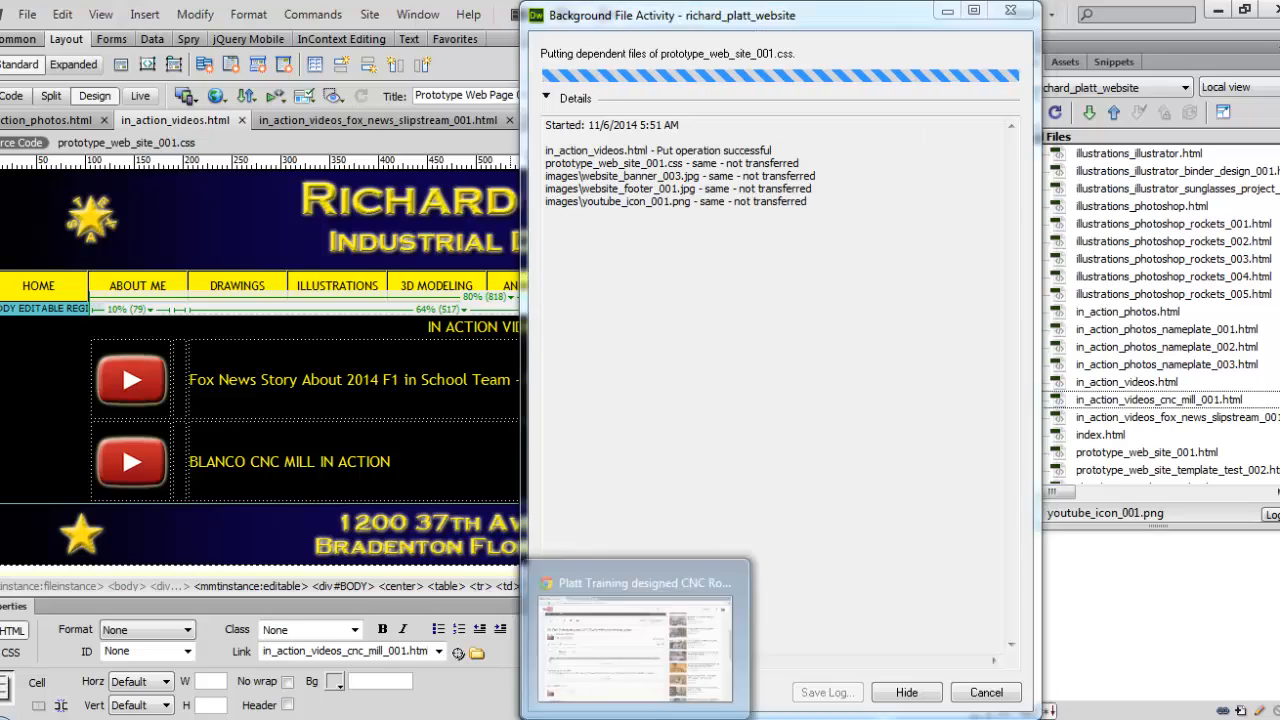
left_click(643, 650)
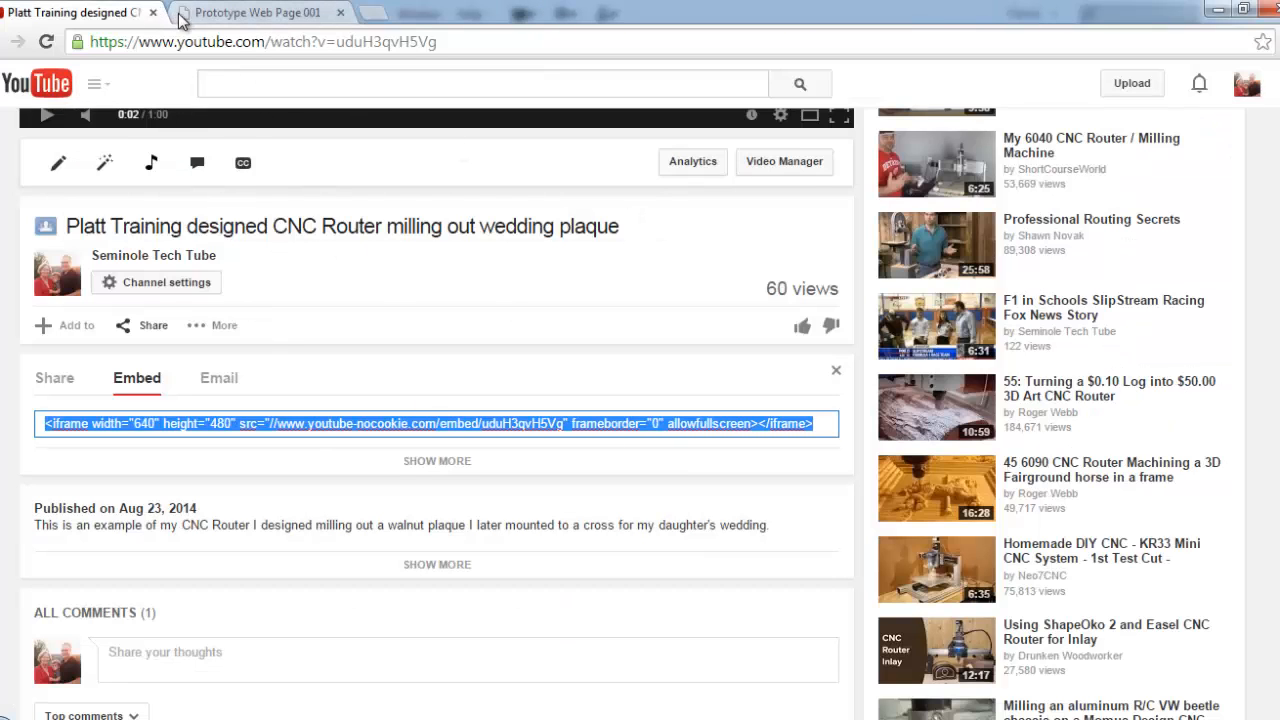
left_click(233, 15)
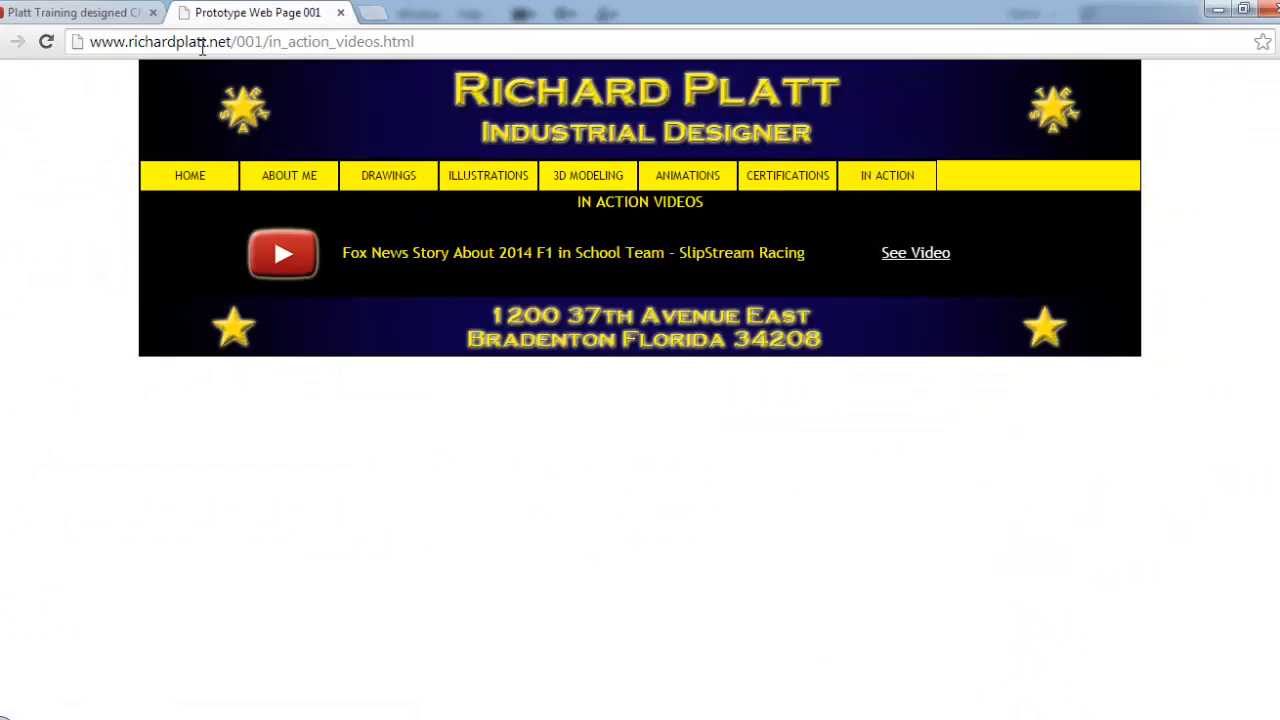
left_click(47, 42)
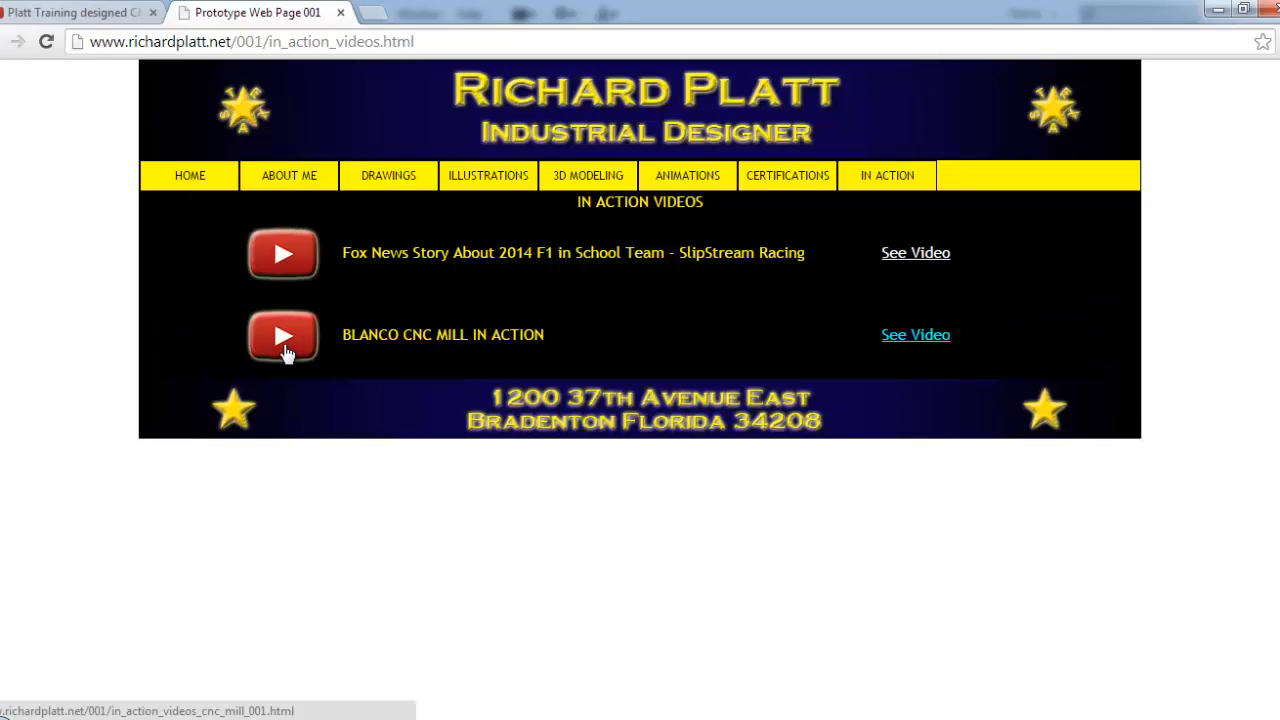
- Follow the Blanco CNC mill row's YouTube icon, review the live video page and return to the In Action videos listing
left_click(284, 347)
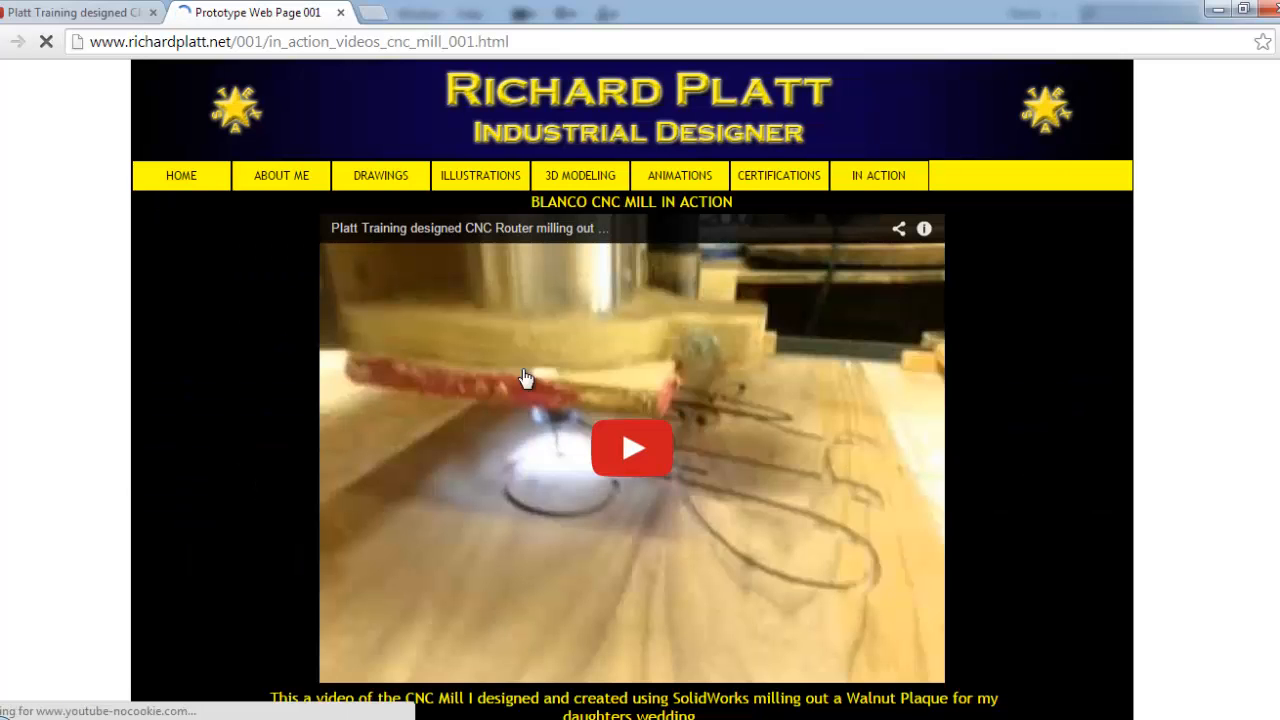
scroll(526, 379, "down", 2)
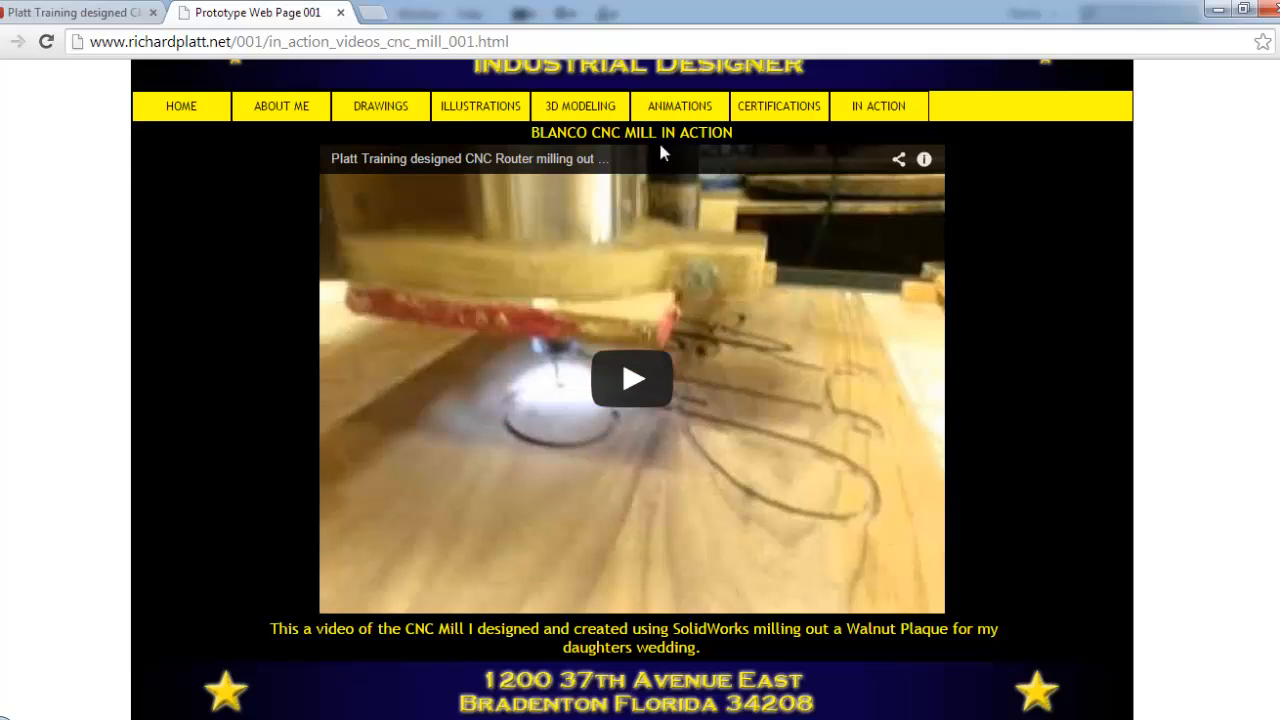
left_click(886, 140)
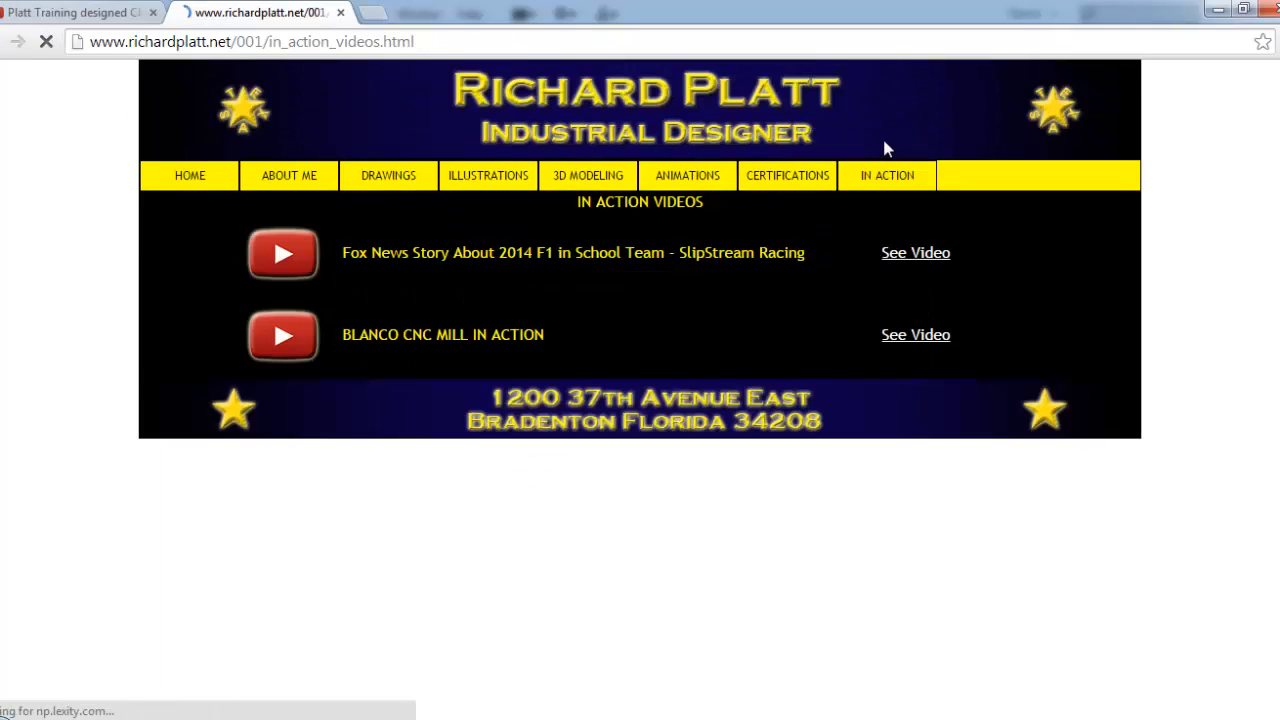
- Follow the Blanco CNC mill row's See Video link, review the page, play the embedded video and mute its sound
left_click(914, 337)
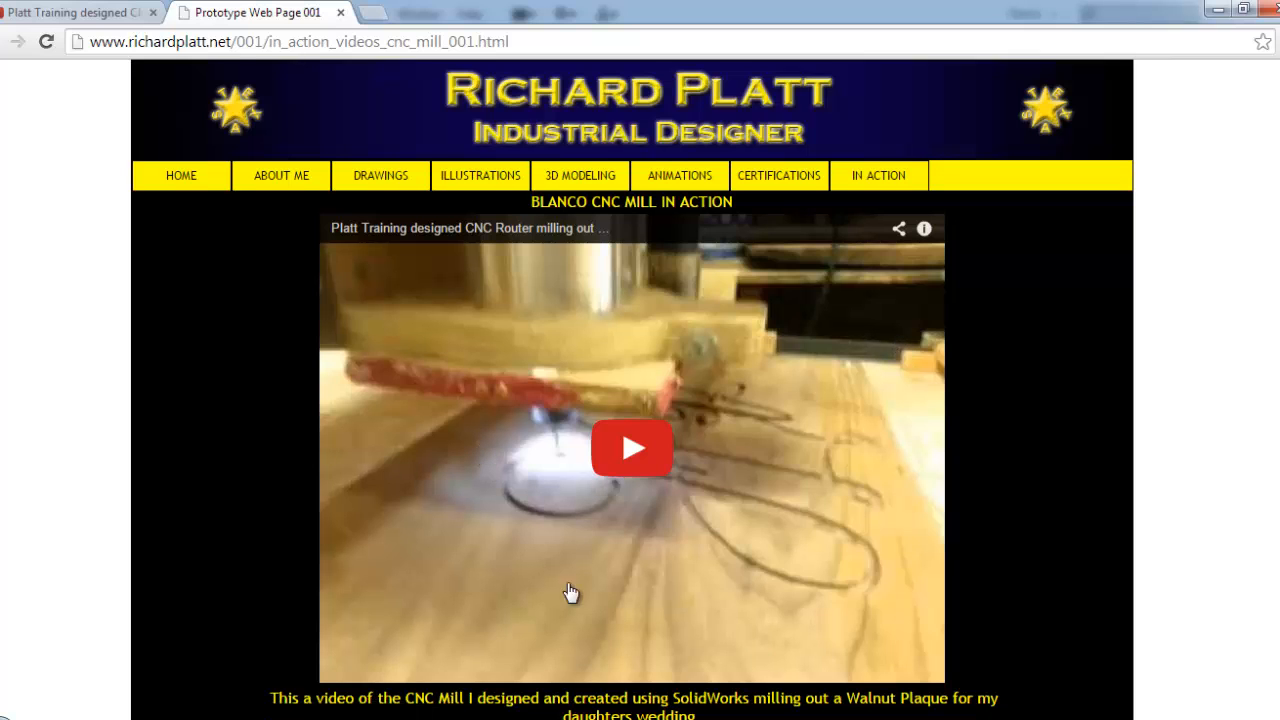
scroll(614, 472, "down", 1)
scroll(626, 468, "up", 1)
left_click(625, 465)
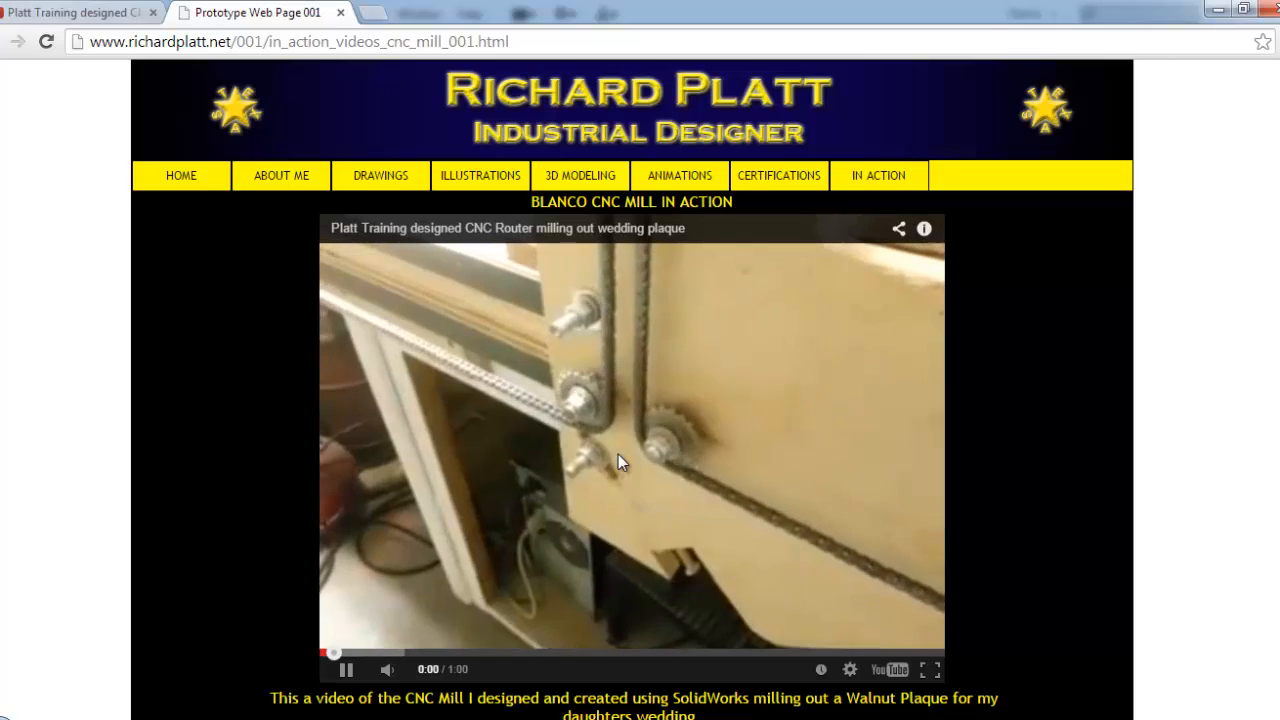
mouse_move(388, 672)
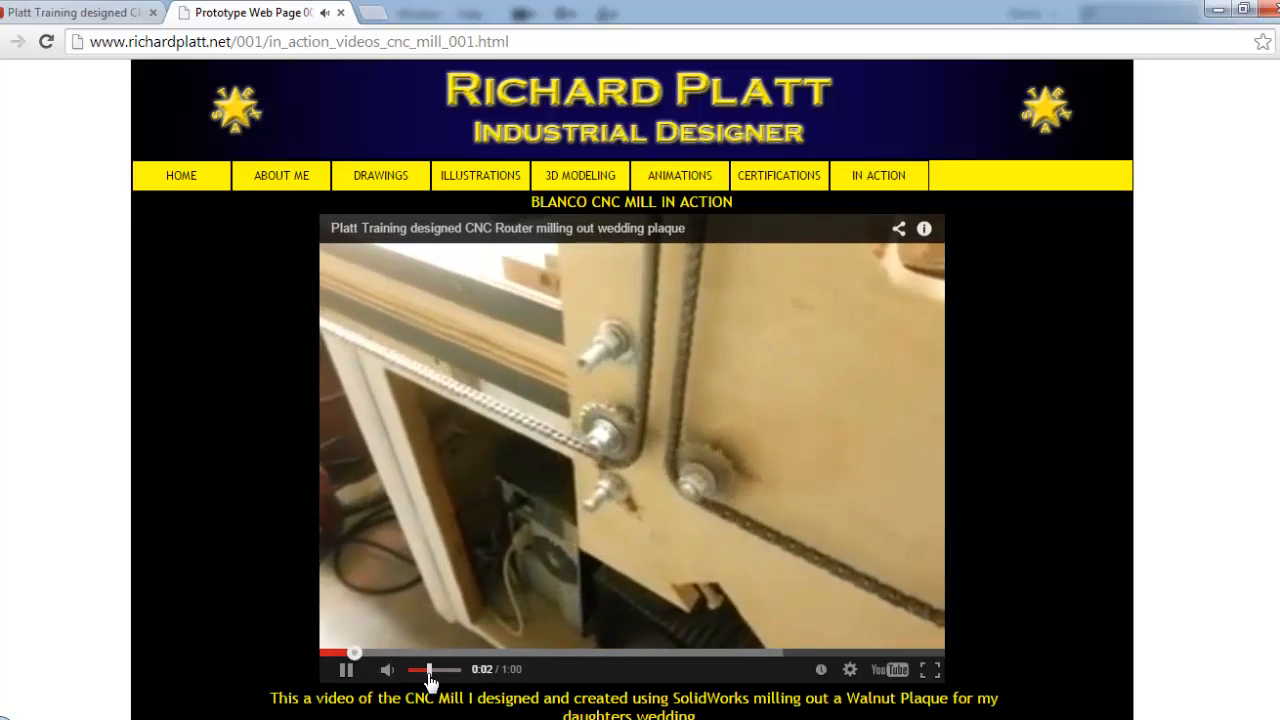
left_click_drag(429, 675, 392, 676)
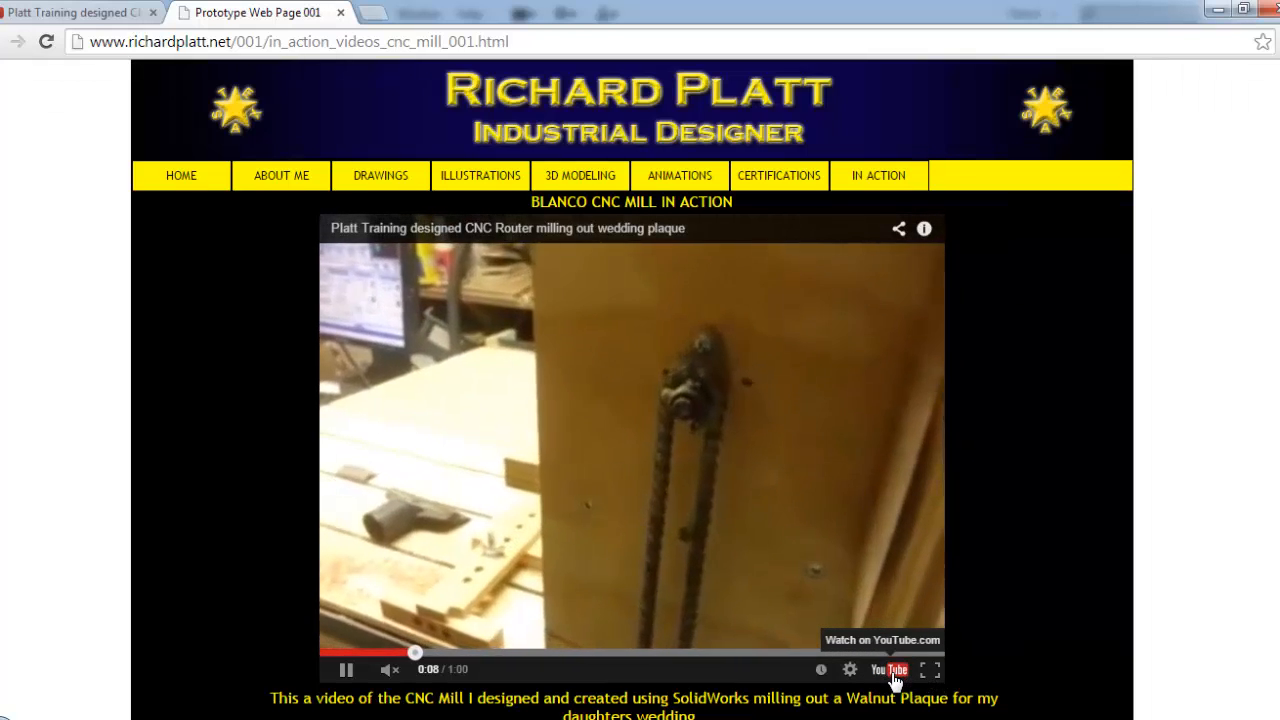
- Open the embedded CNC mill video on YouTube to check that it plays there, and pause it
left_click(895, 672)
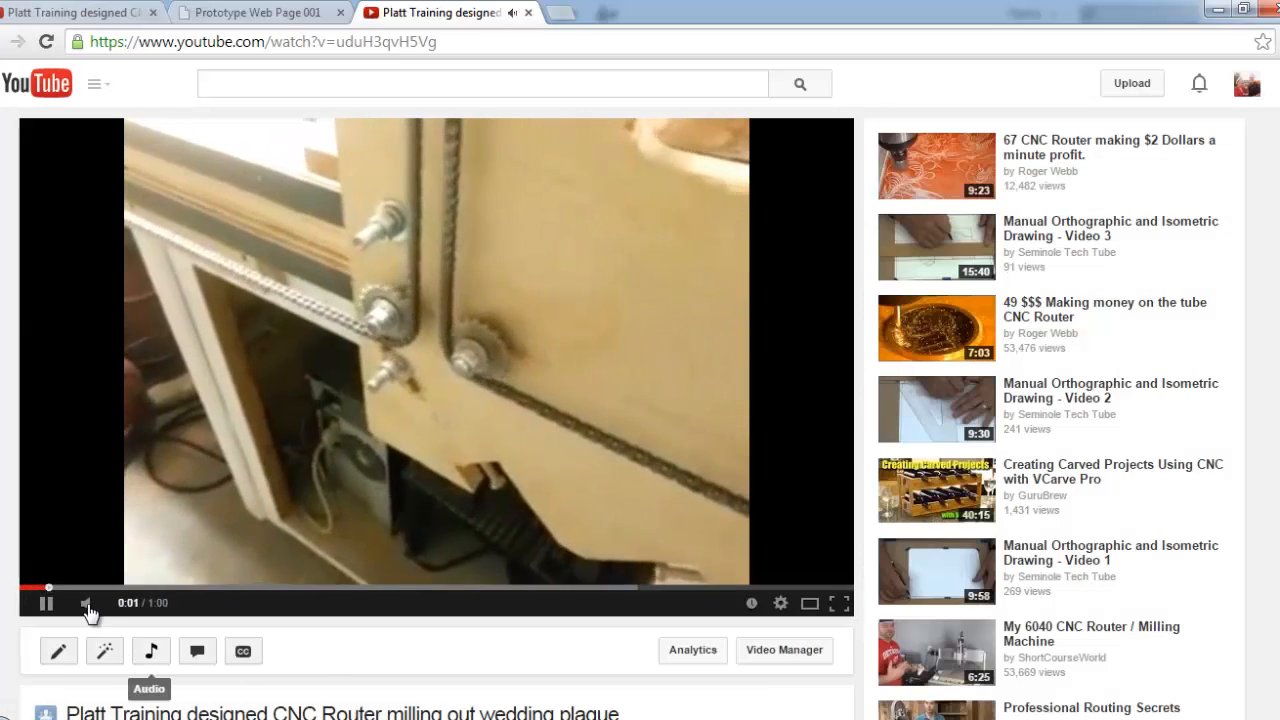
mouse_move(89, 609)
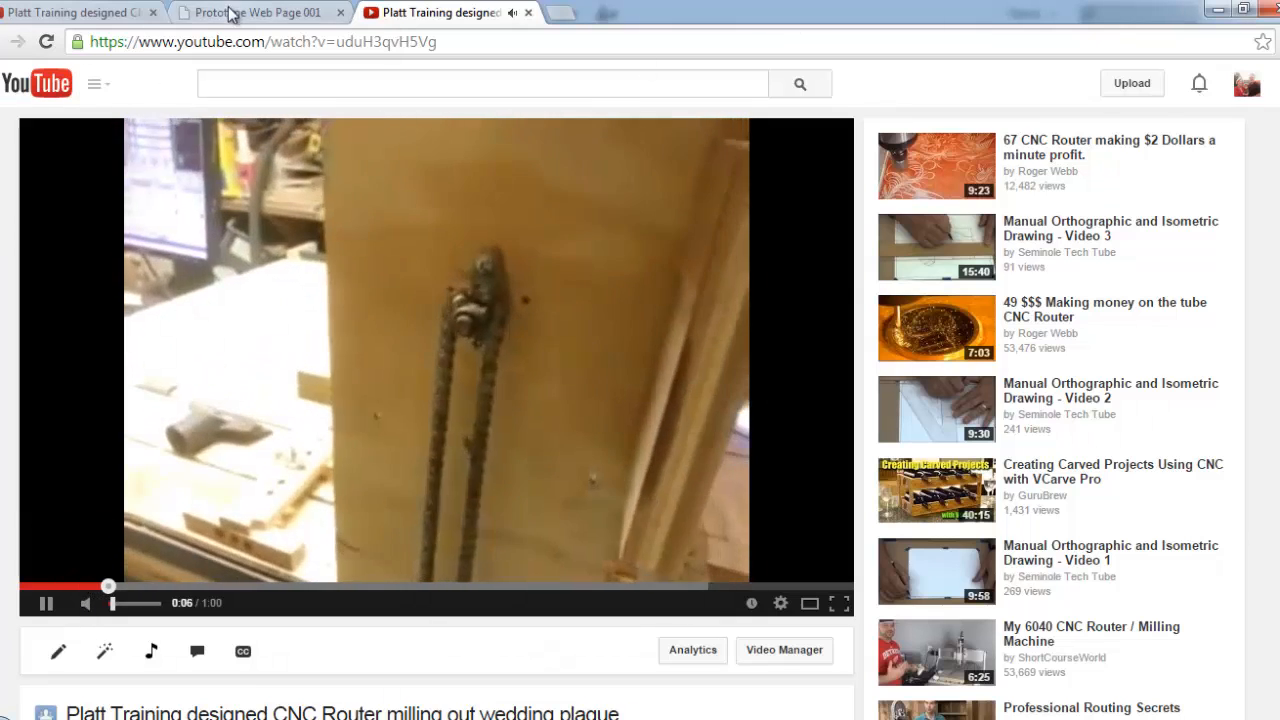
left_click(46, 604)
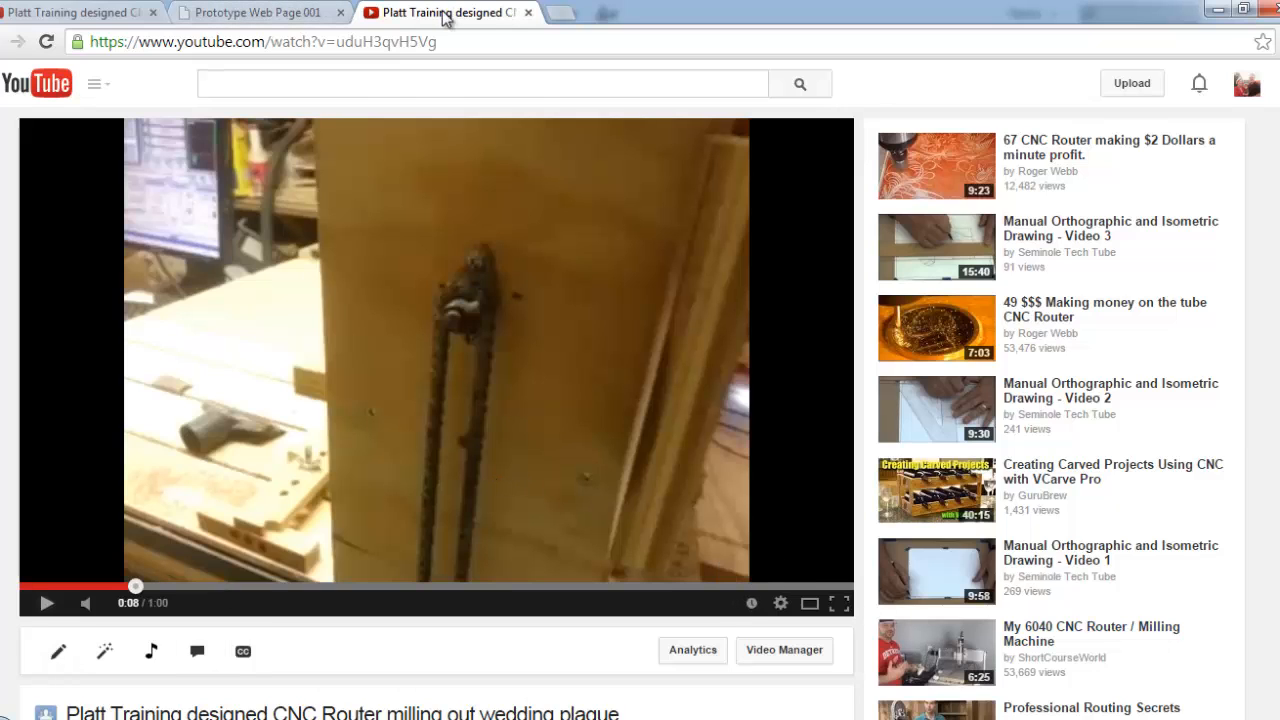
- Return to the live Blanco CNC mill page, review its description, and go back to the In Action videos listing
left_click(260, 12)
scroll(800, 430, "down", 1)
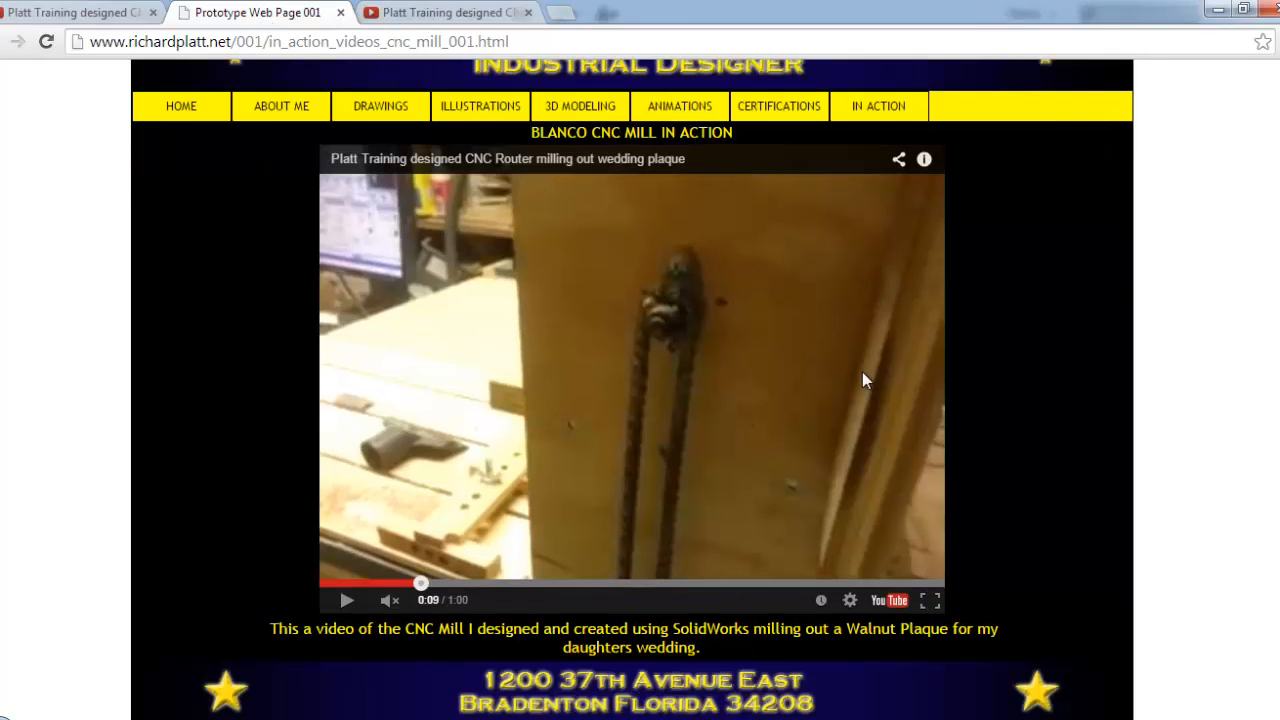
scroll(855, 372, "up", 1)
scroll(445, 438, "down", 1)
mouse_move(870, 110)
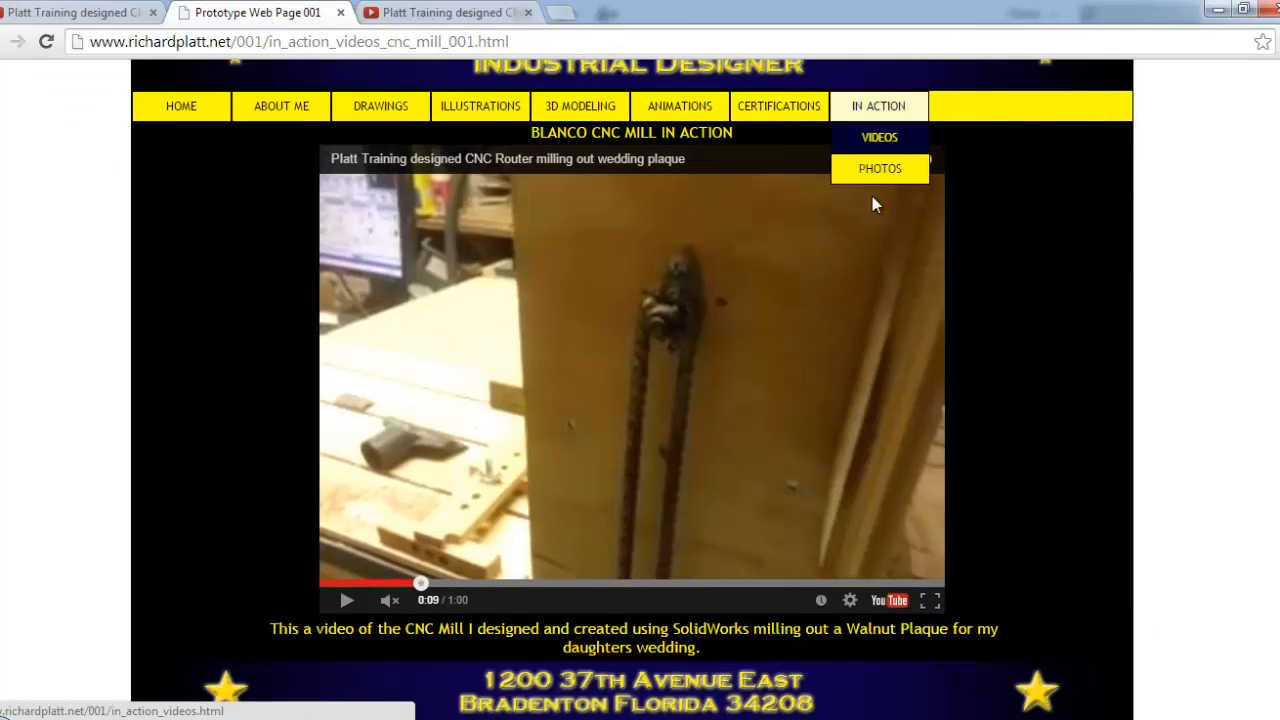
left_click(878, 137)
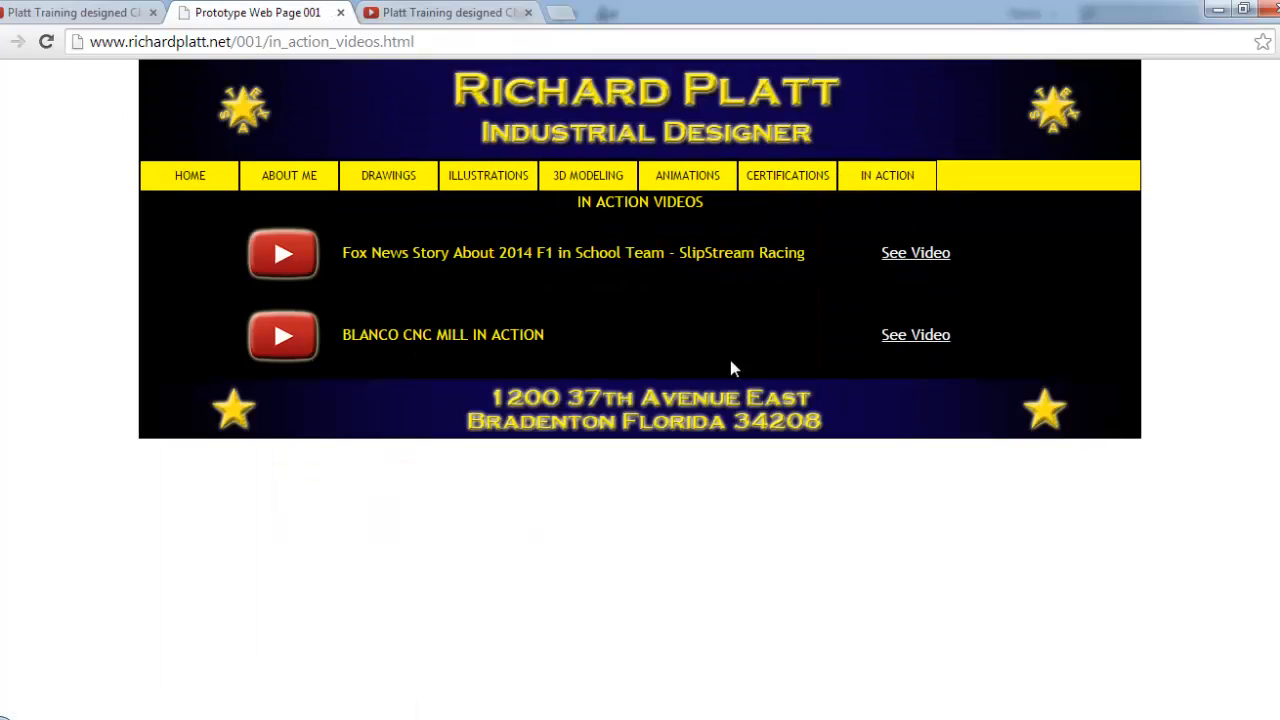